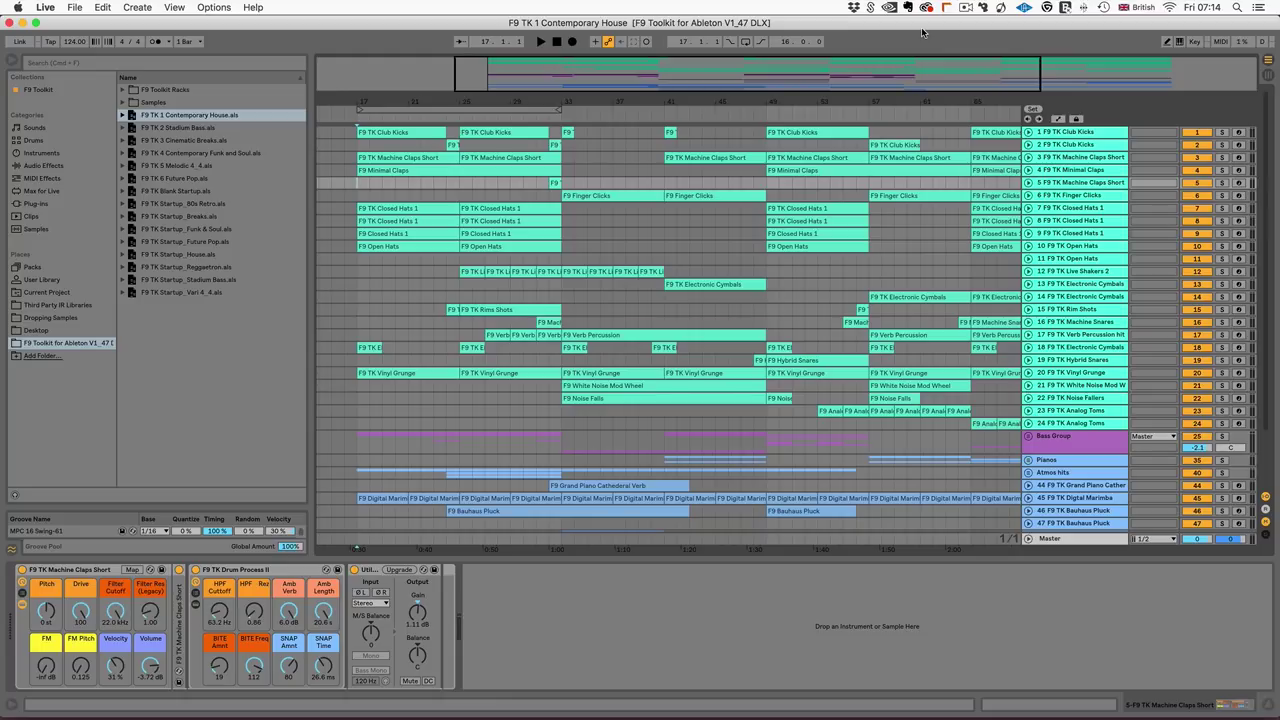
Play the Contemporary House song from bar 17, and audition the Stadium Bass and Contemporary Funk and Soul songs.
{"action": "left_click", "coordinate": [358, 180]}
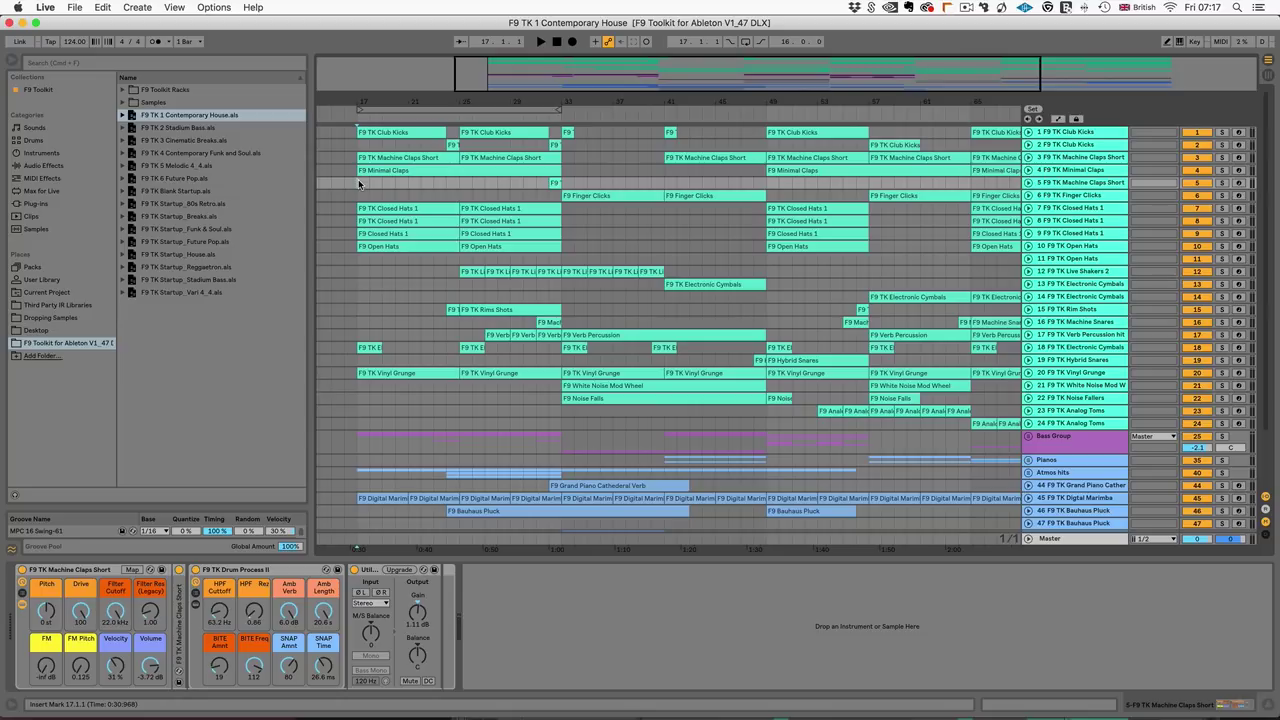
{"action": "key", "text": "space"}
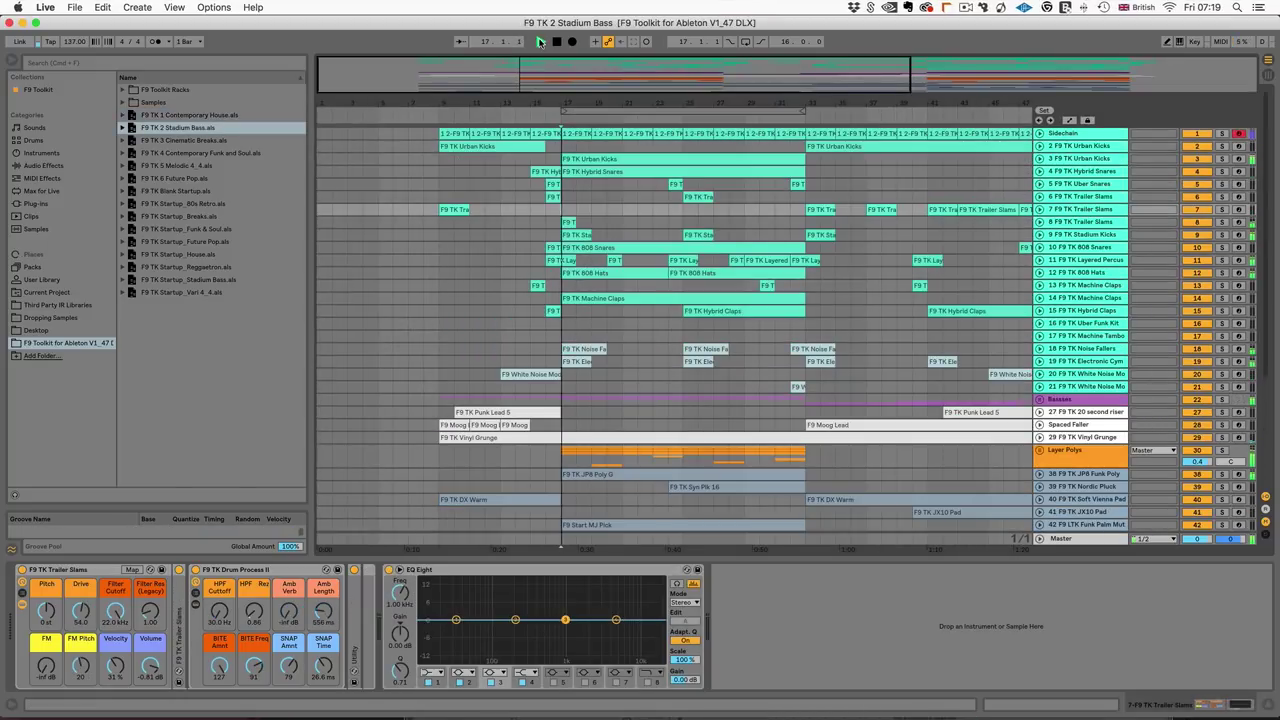
{"action": "left_click", "coordinate": [540, 42]}
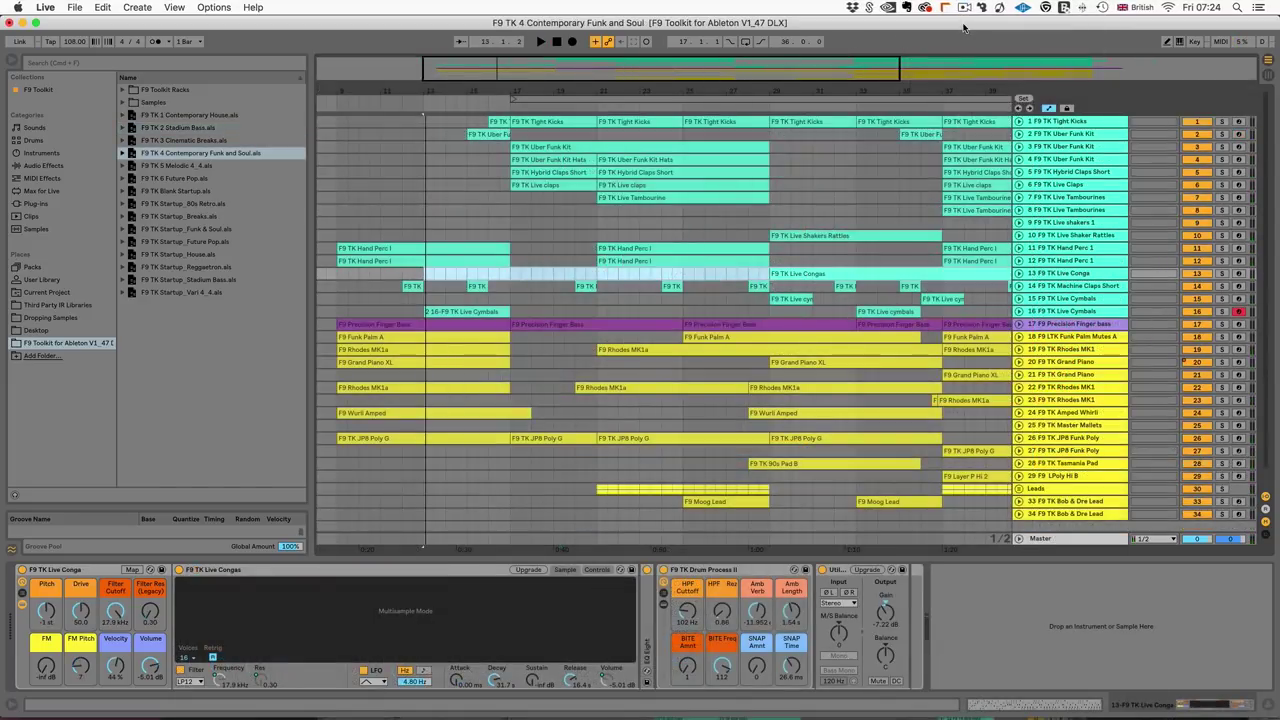
{"action": "key", "text": "space"}
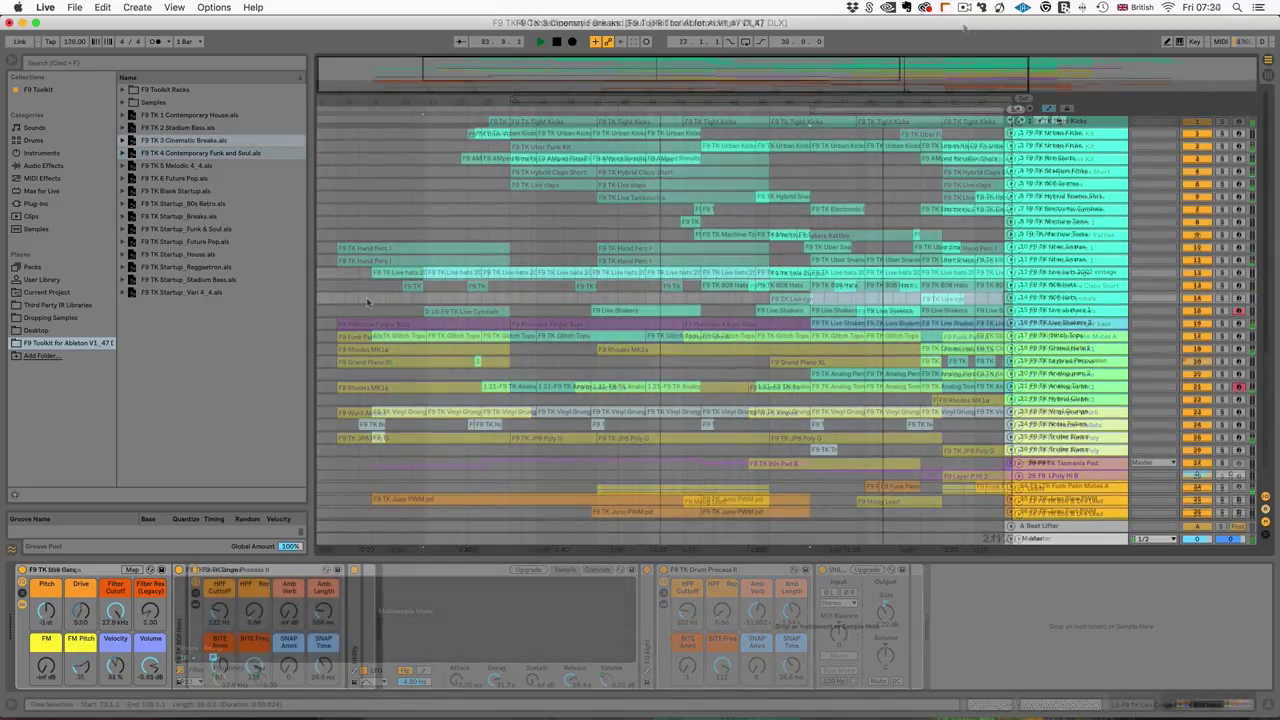
Play the Cinematic Breaks song from bar 9, then from bar 71.
{"action": "left_click", "coordinate": [369, 297]}
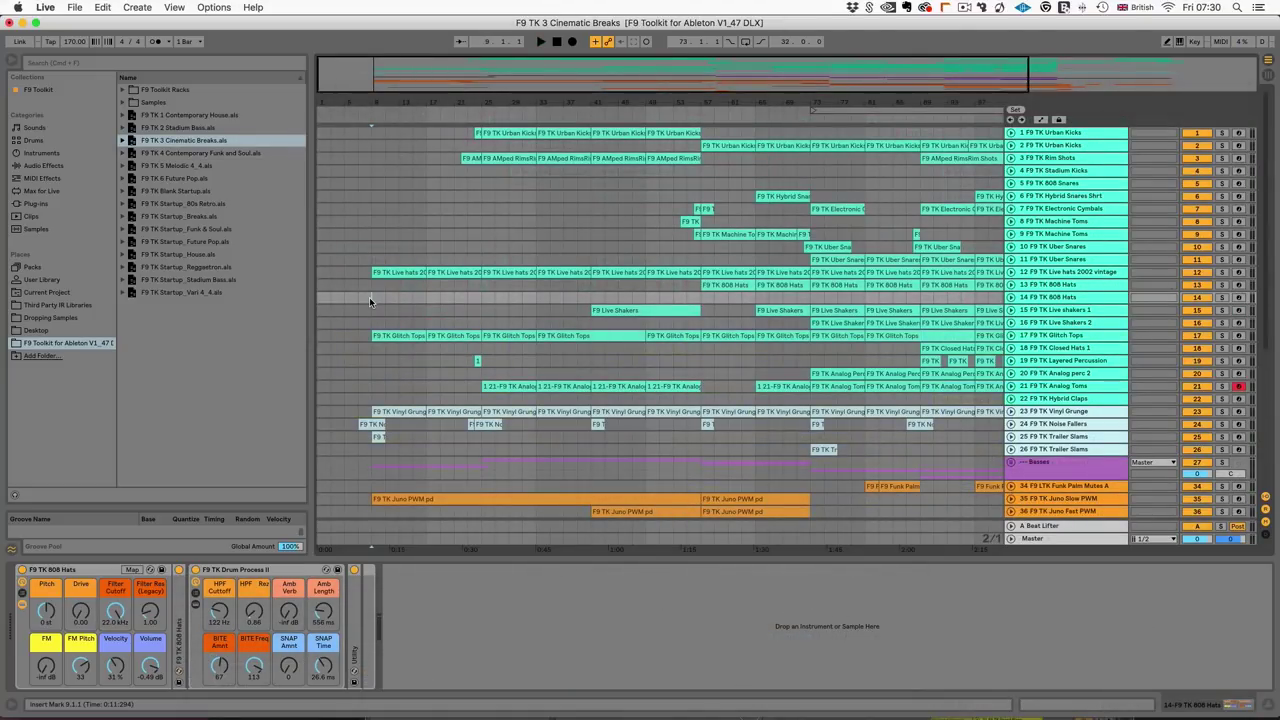
{"action": "key", "text": "space"}
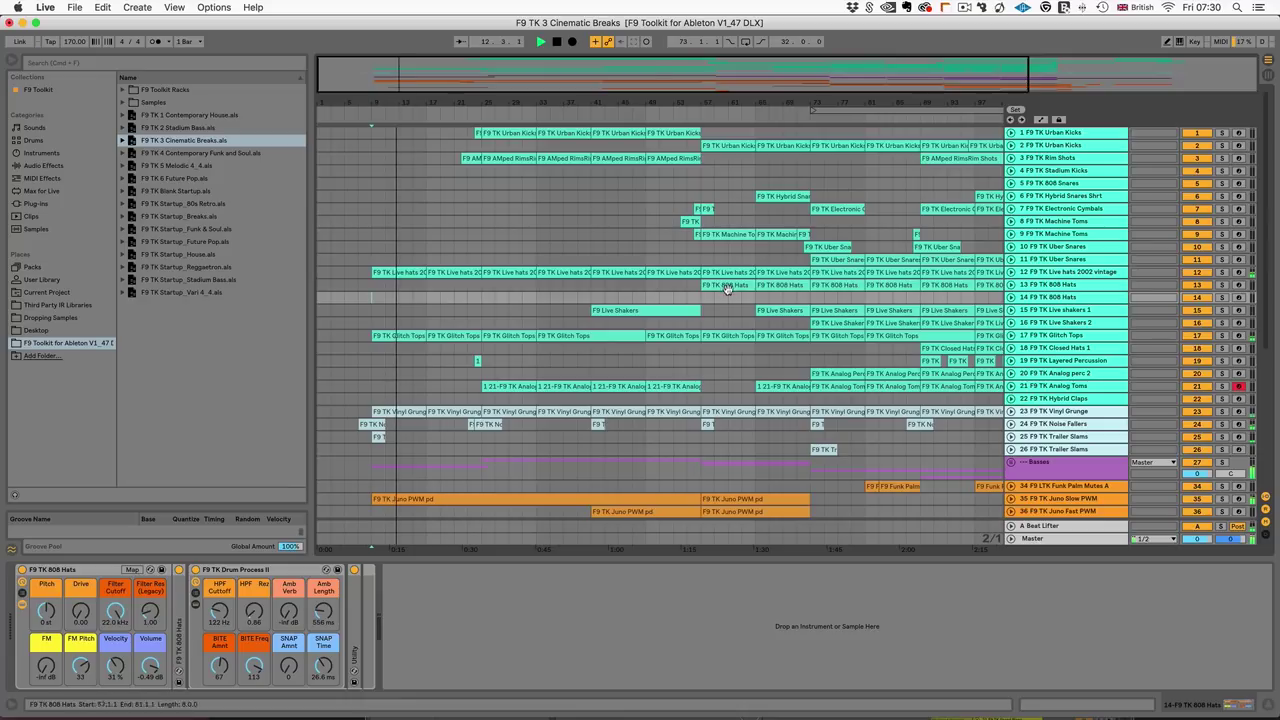
{"action": "scroll", "coordinate": [729, 295], "scroll_direction": "right", "scroll_amount": 3}
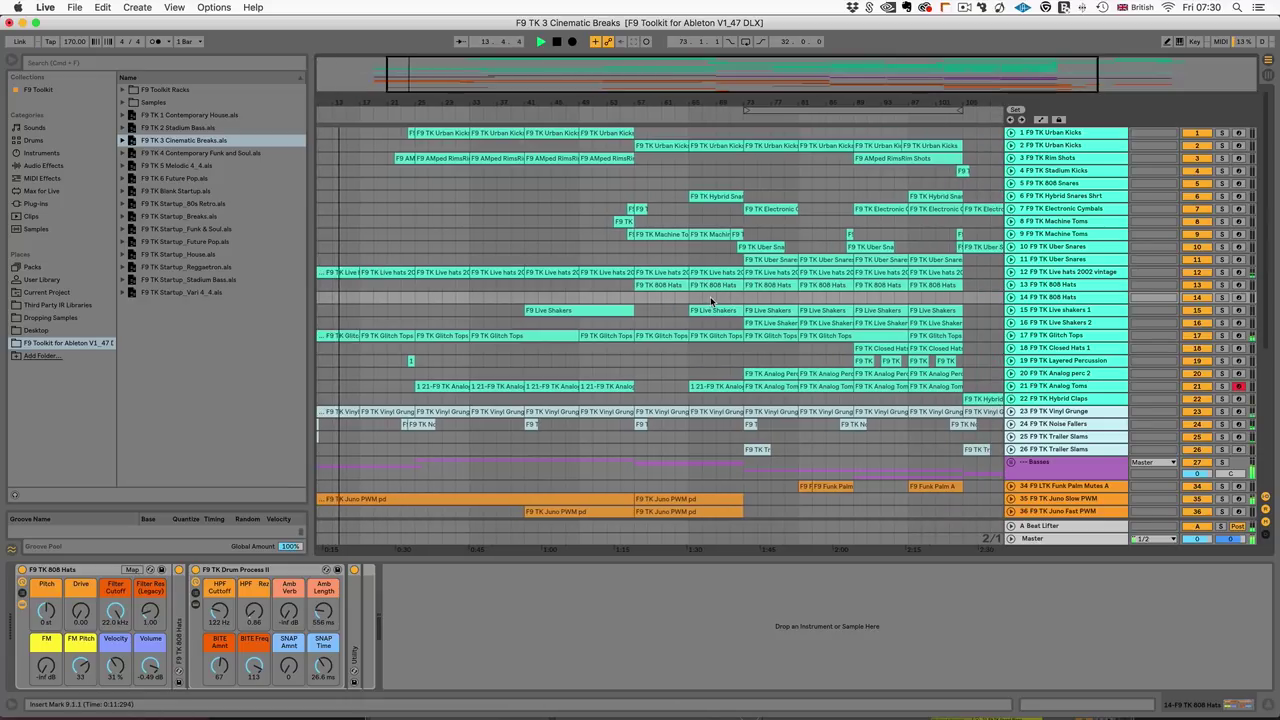
{"action": "key", "text": "space"}
{"action": "key", "text": "space"}
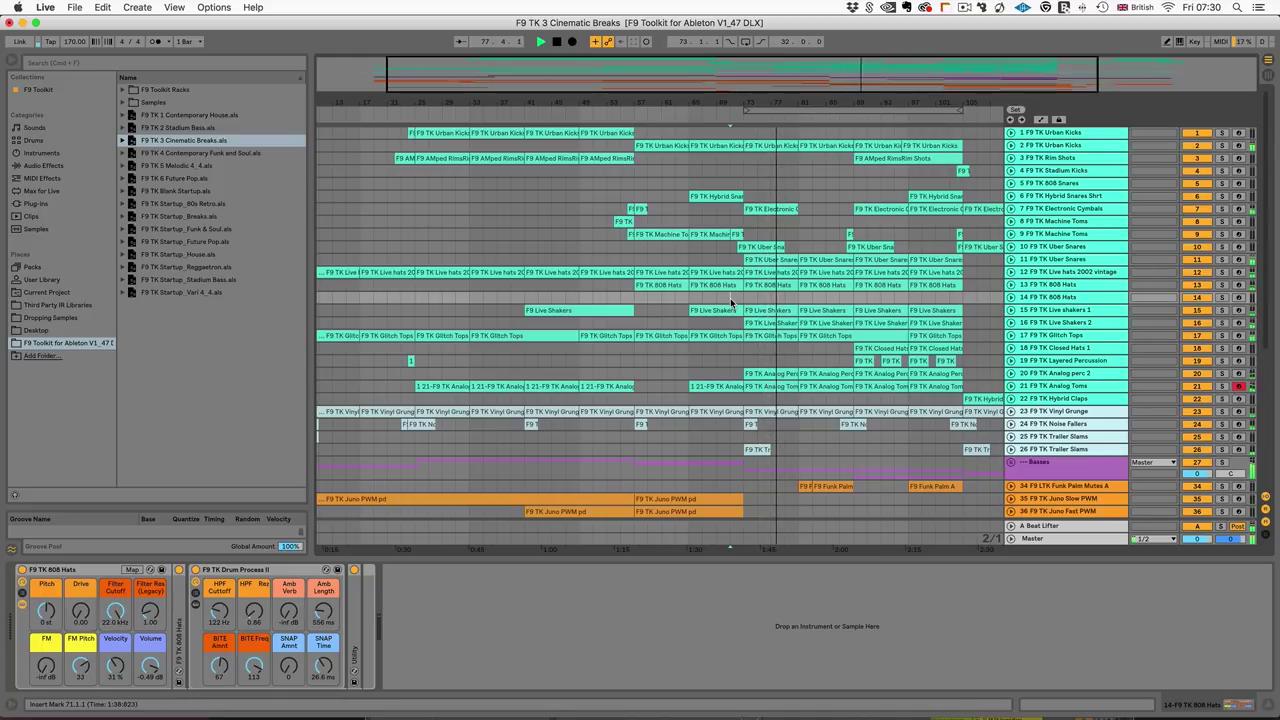
Play the Cinematic Breaks song from bar 89, then from the 808 Hats clip at bar 113.
{"action": "key", "text": "space"}
{"action": "left_click", "coordinate": [853, 295]}
{"action": "key", "text": "space"}
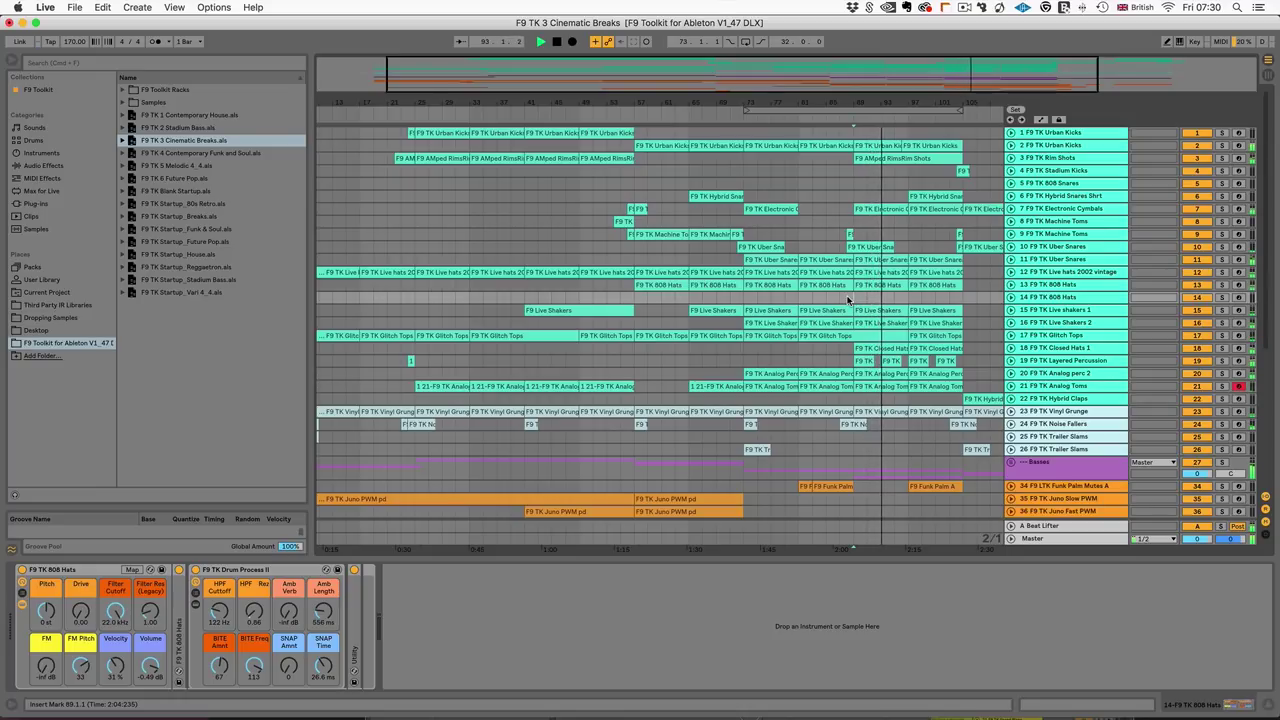
{"action": "scroll", "coordinate": [850, 297], "scroll_direction": "right", "scroll_amount": 5}
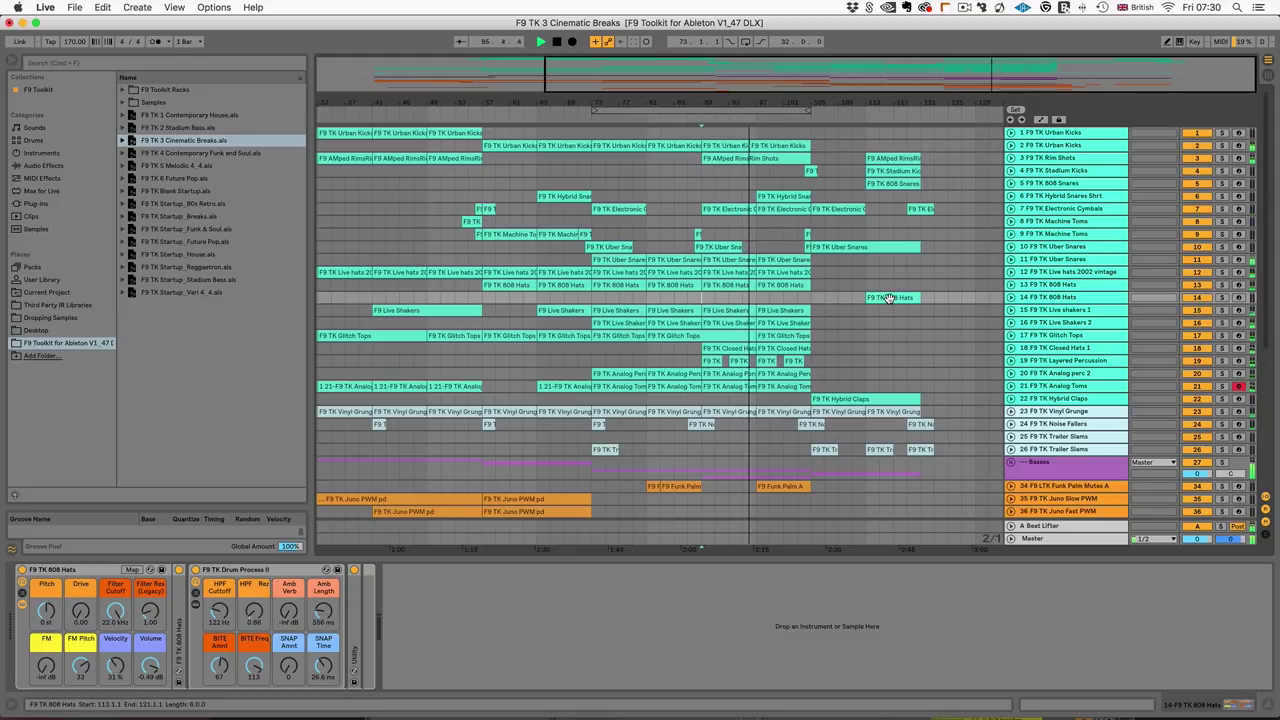
{"action": "left_click", "coordinate": [888, 298]}
{"action": "key", "text": "space"}
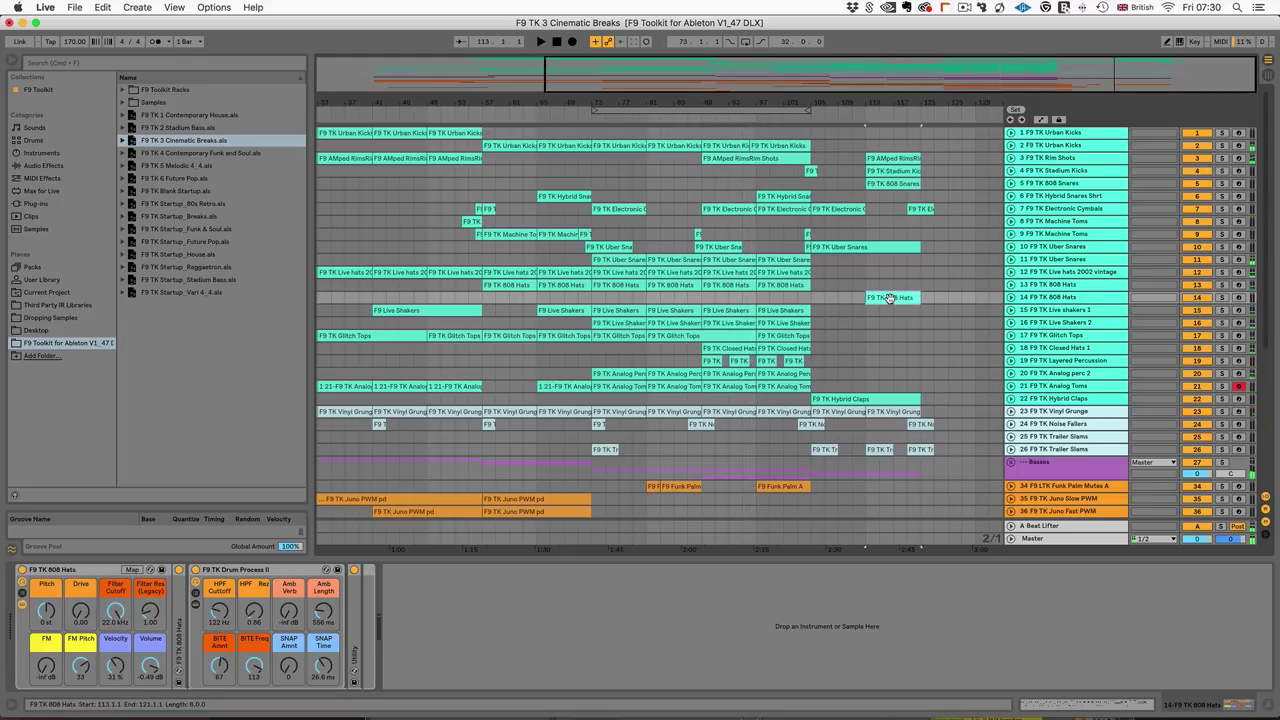
{"action": "key", "text": "space"}
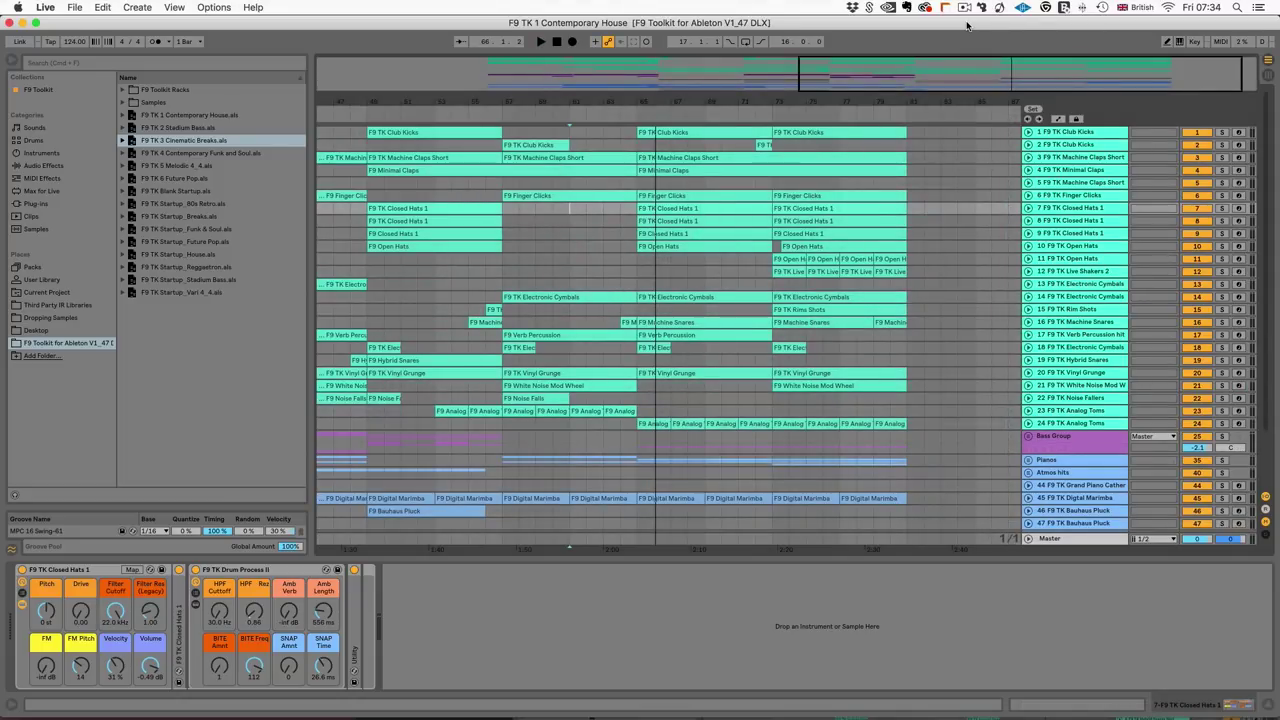
Play the Contemporary House song, then the Melodic 4_4 song from bar 12 and from bar 54.
{"action": "key", "text": "space"}
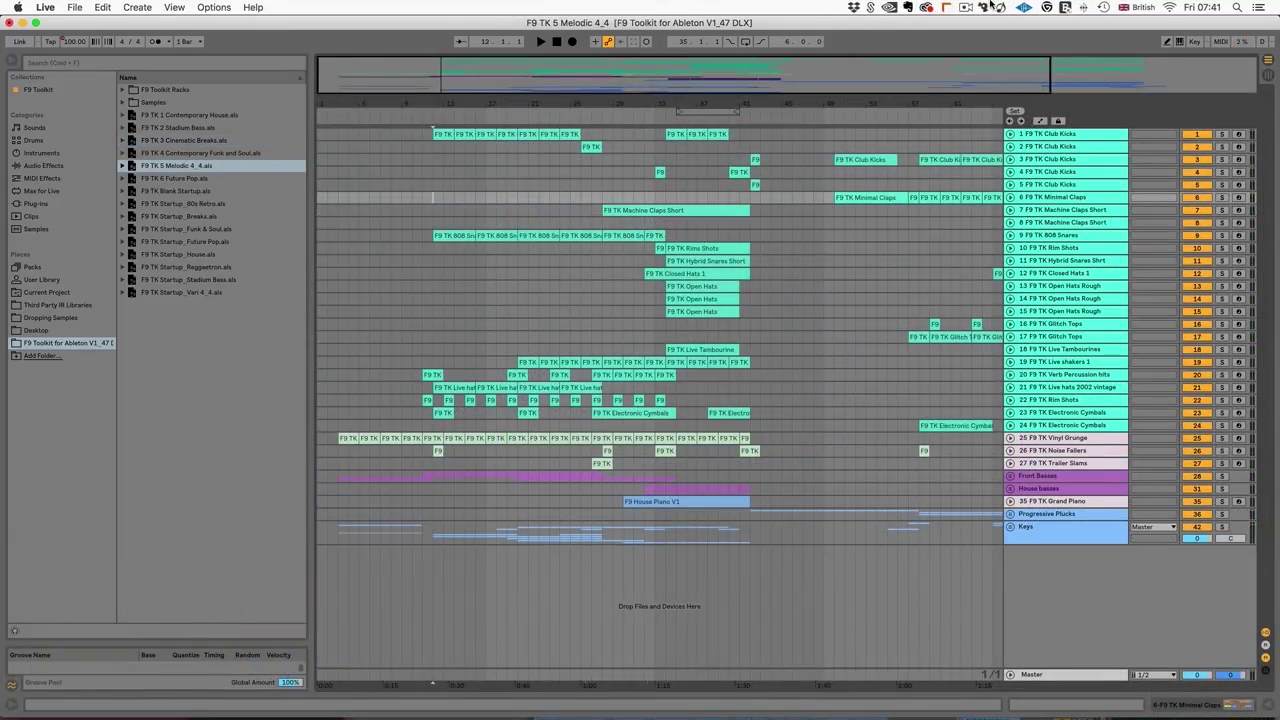
{"action": "key", "text": "space"}
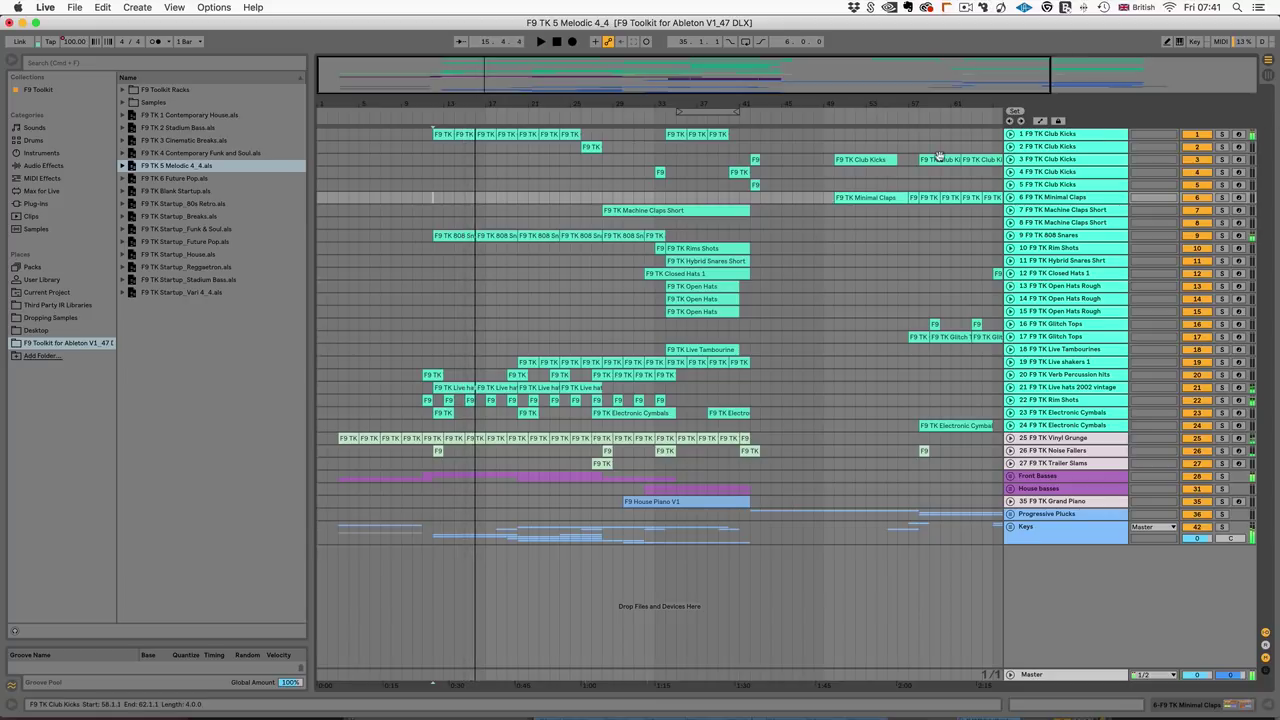
{"action": "key", "text": "space"}
{"action": "left_click", "coordinate": [877, 175]}
{"action": "left_click", "coordinate": [877, 175]}
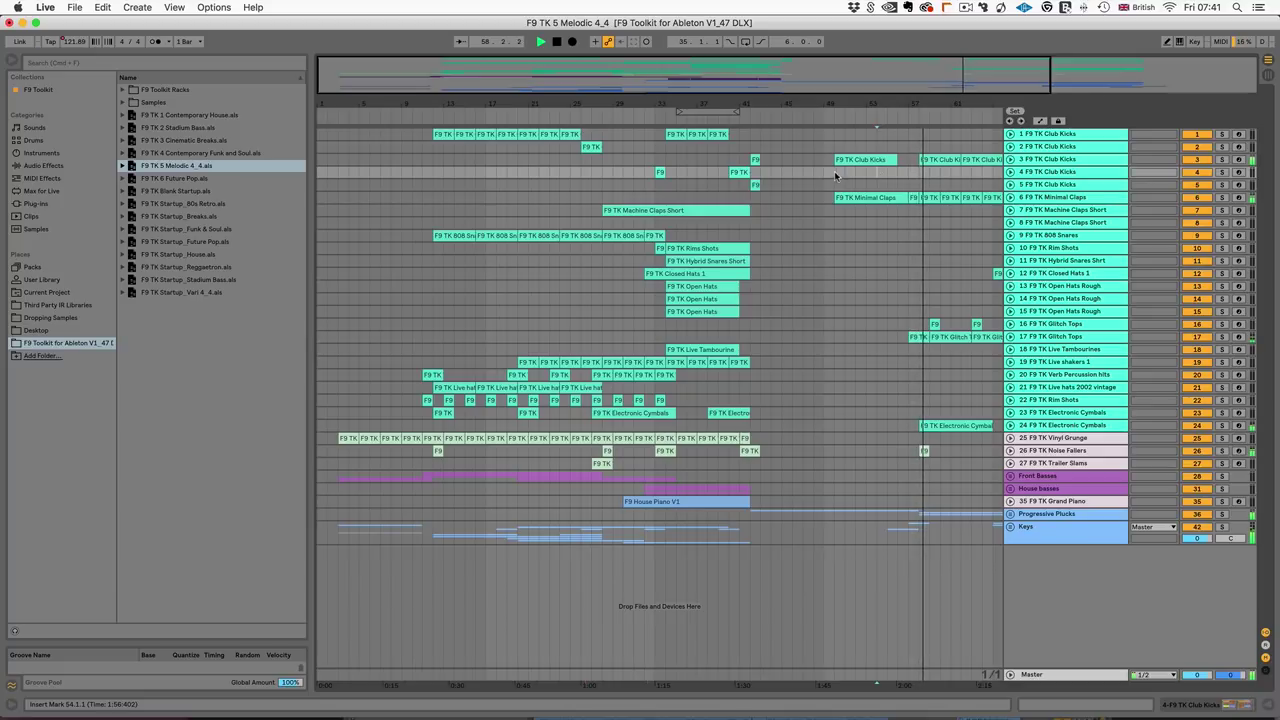
{"action": "scroll", "coordinate": [826, 177], "scroll_direction": "right", "scroll_amount": 5}
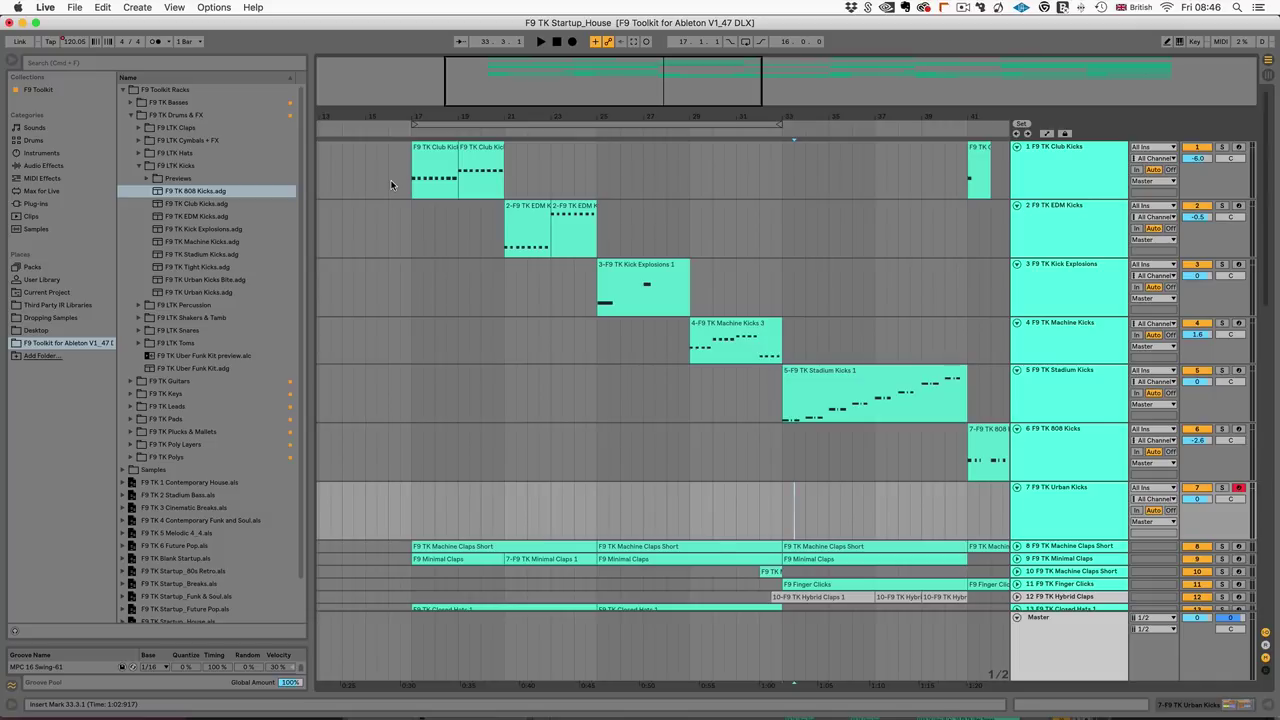
Look through the kick racks in the F9 LTK Kicks folder, from F9 TK 808 Kicks to F9 TK Urban Kicks.
{"action": "left_click", "coordinate": [210, 196]}
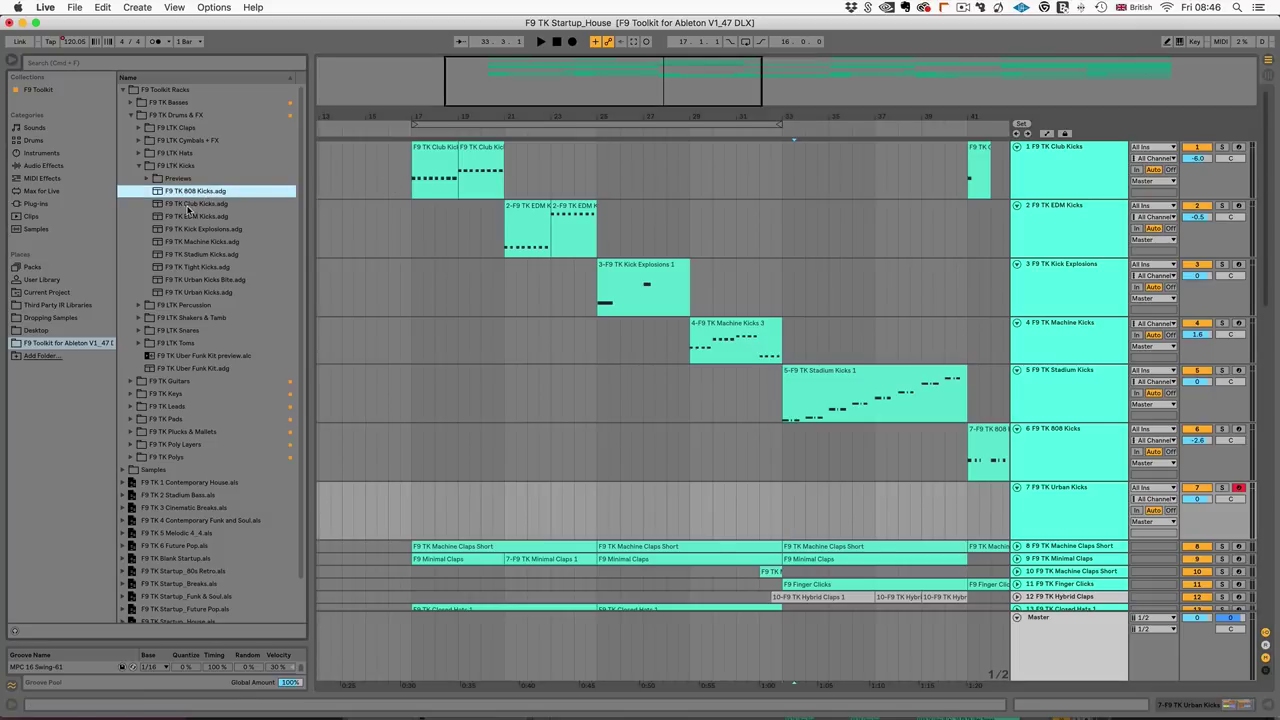
{"action": "left_click", "coordinate": [189, 207]}
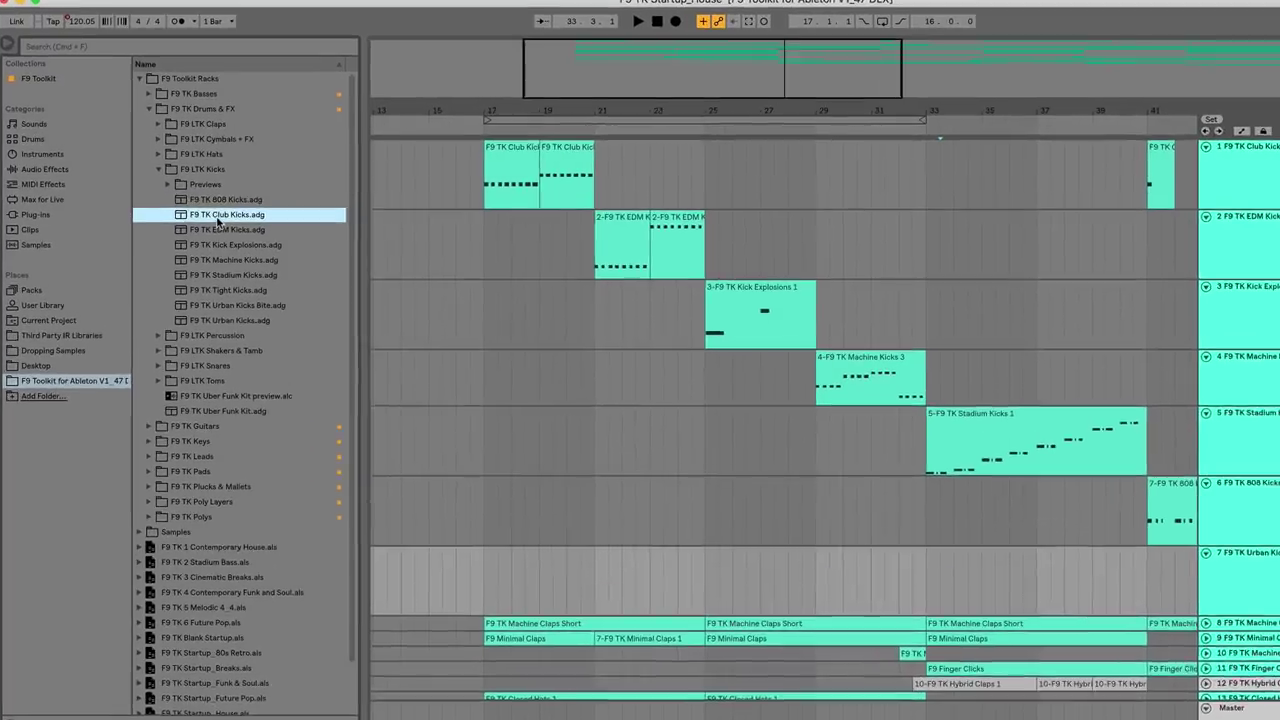
{"action": "key", "text": "Up"}
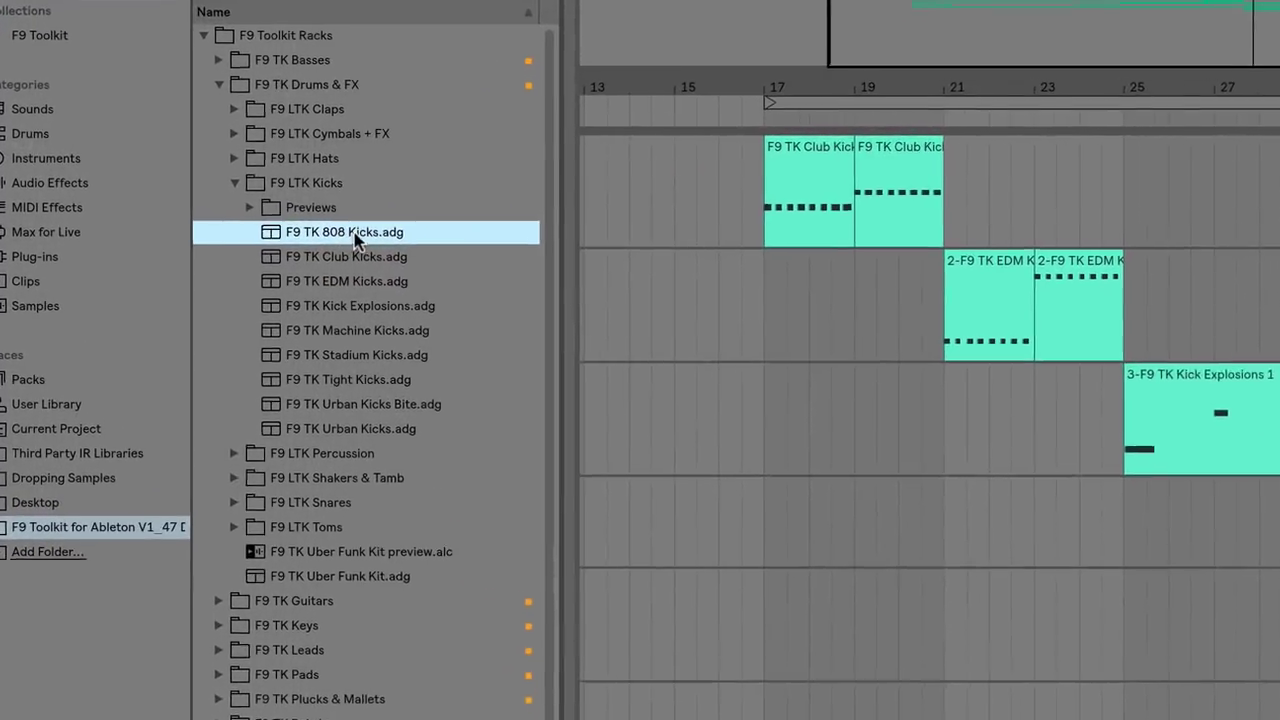
{"action": "left_click", "coordinate": [370, 266]}
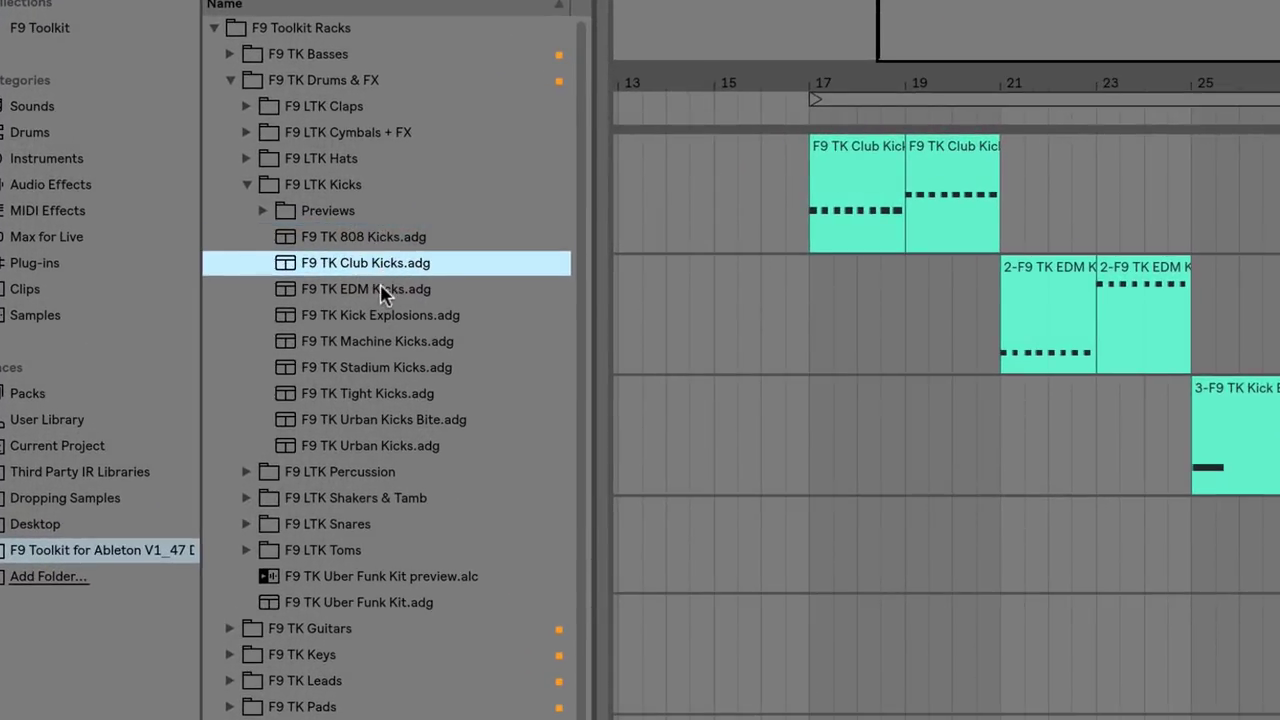
{"action": "left_click", "coordinate": [383, 289]}
{"action": "left_click", "coordinate": [390, 313]}
{"action": "left_click", "coordinate": [389, 343]}
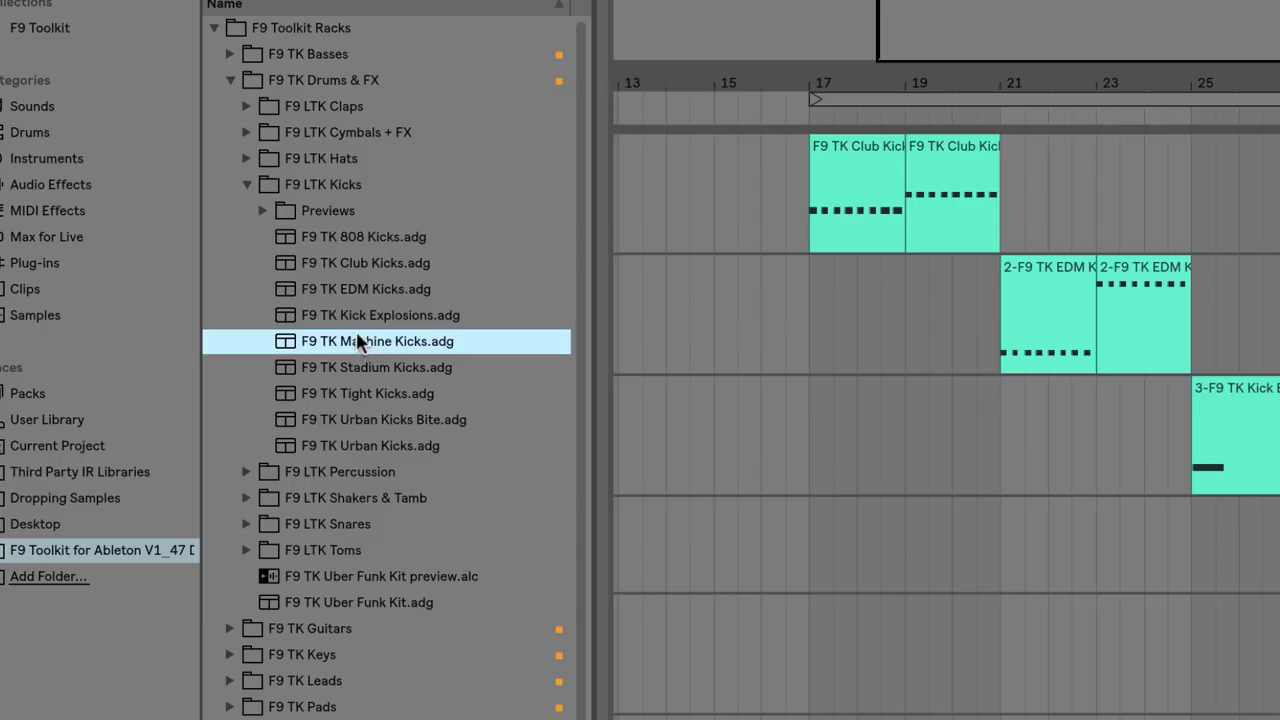
{"action": "left_click", "coordinate": [374, 375]}
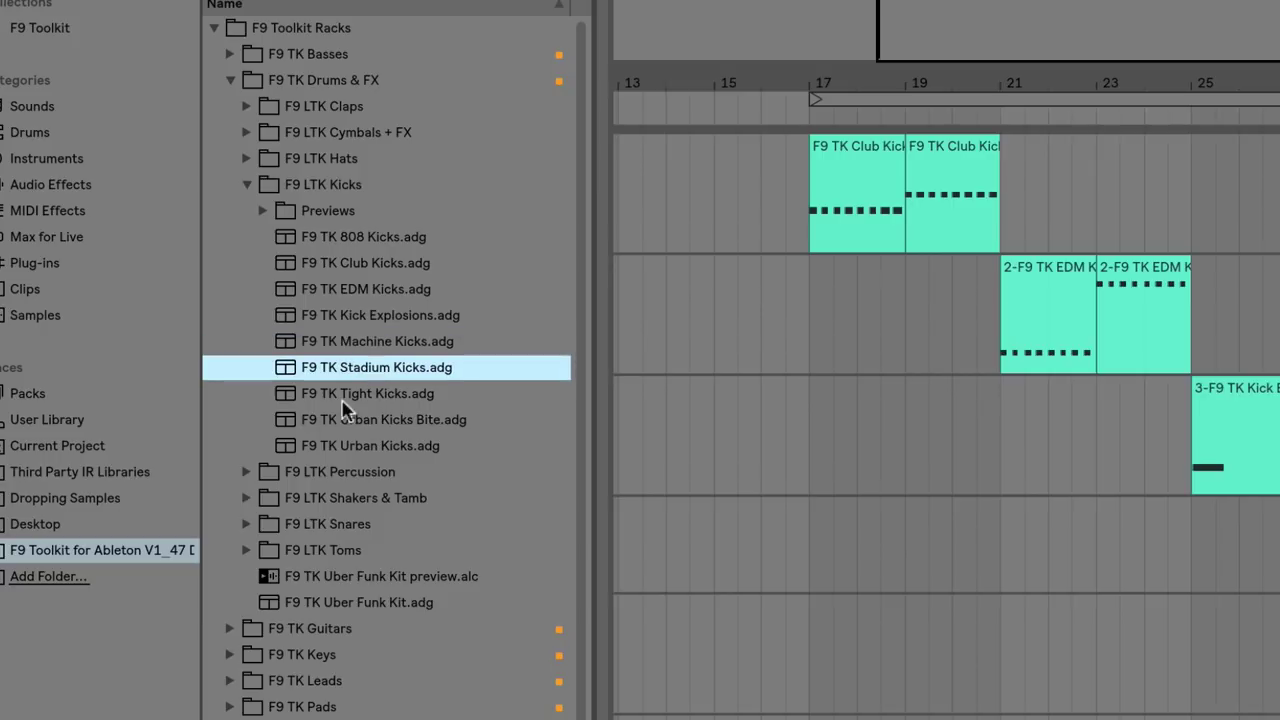
{"action": "left_click", "coordinate": [364, 396]}
{"action": "left_click", "coordinate": [373, 430]}
{"action": "left_click", "coordinate": [374, 446]}
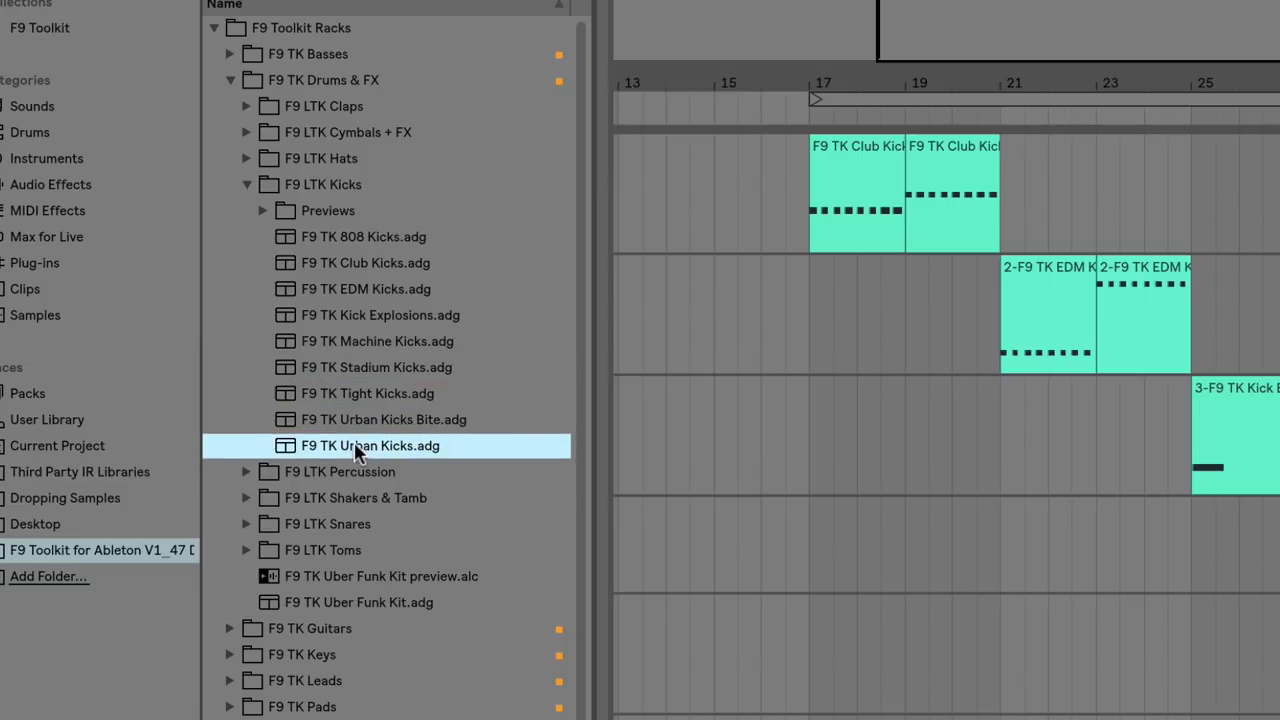
Expand the Previews folder inside F9 LTK Kicks and preview the F9 TK 808 Kicks sound.
{"action": "left_click", "coordinate": [330, 210]}
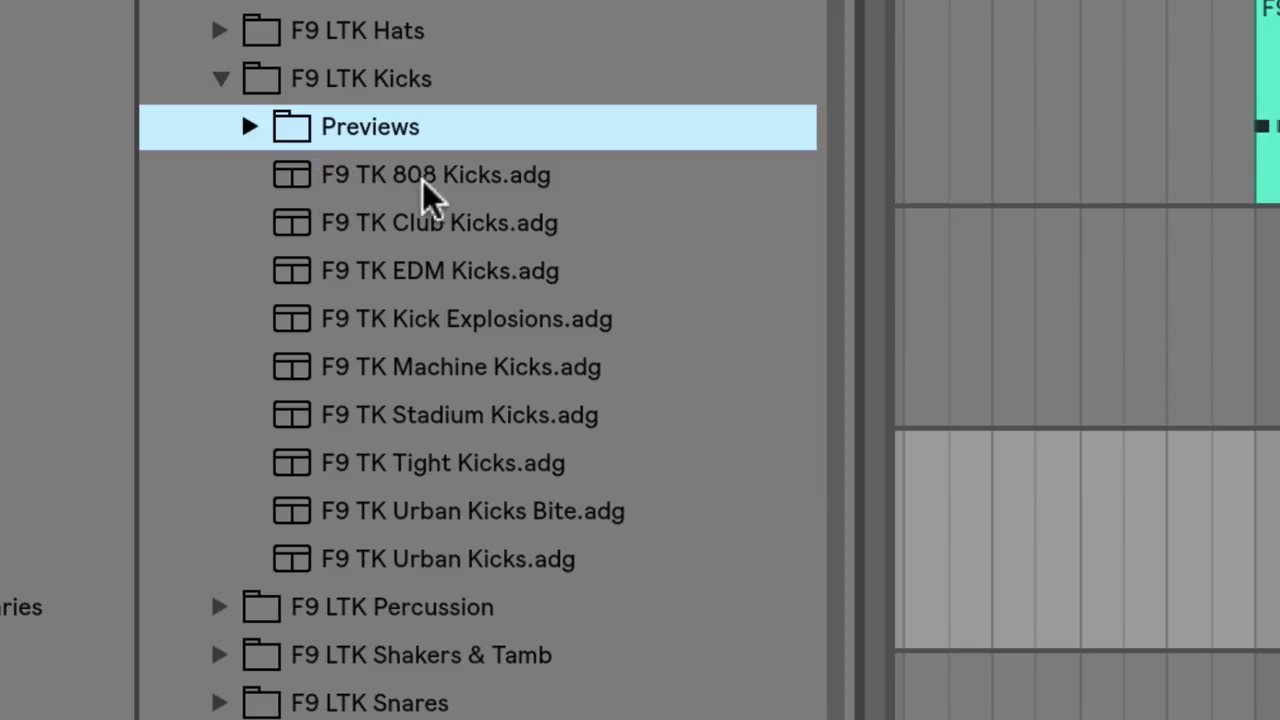
{"action": "left_click", "coordinate": [449, 192]}
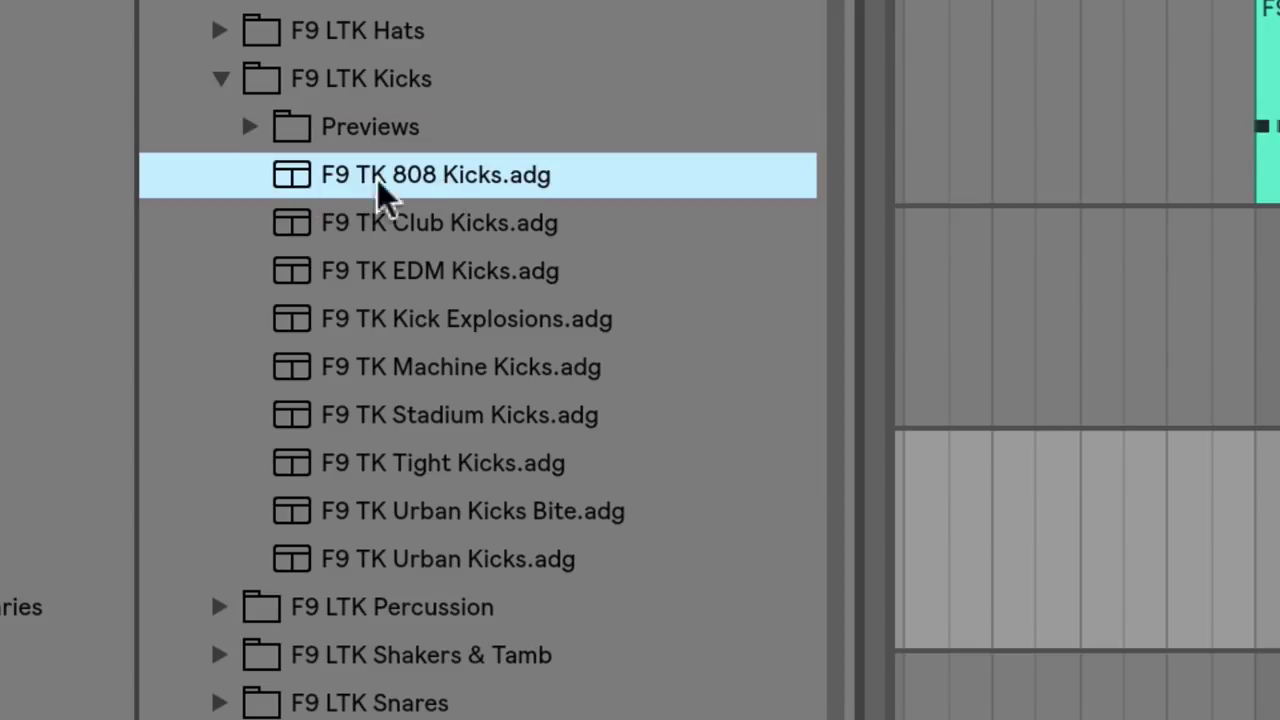
{"action": "left_click", "coordinate": [355, 127]}
{"action": "left_click", "coordinate": [250, 127]}
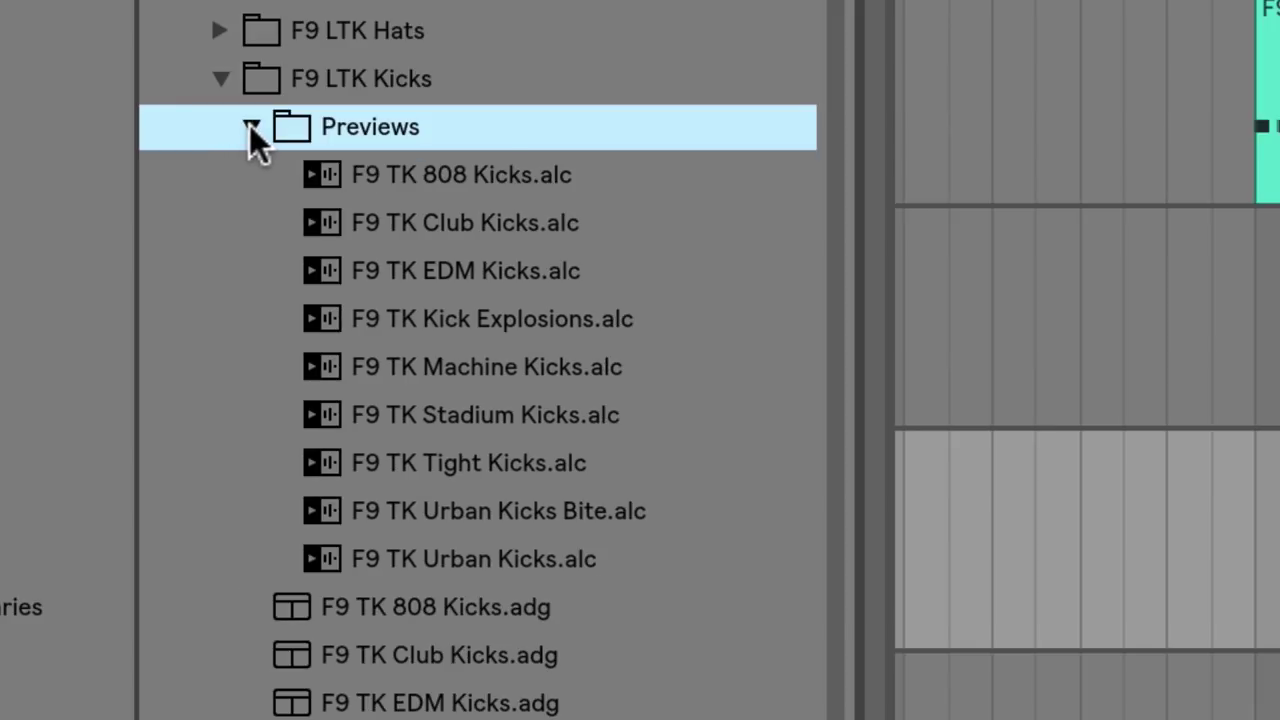
{"action": "left_click", "coordinate": [418, 186]}
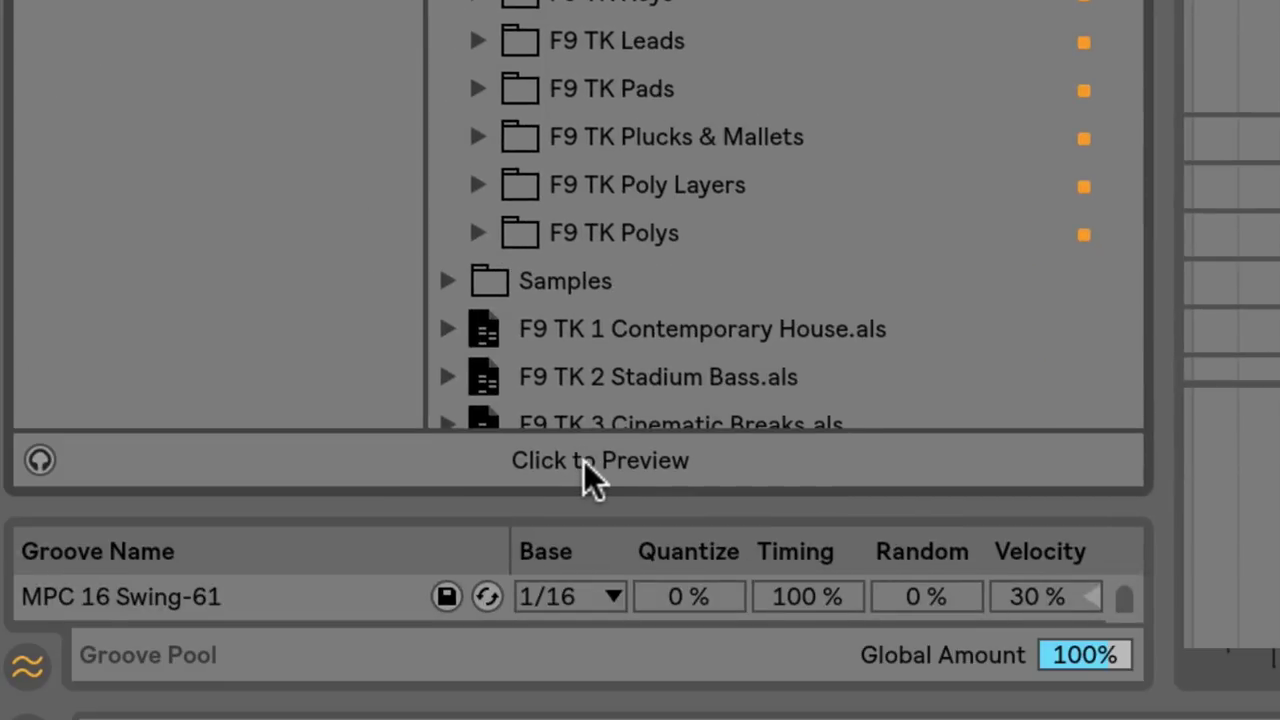
{"action": "left_click", "coordinate": [586, 461]}
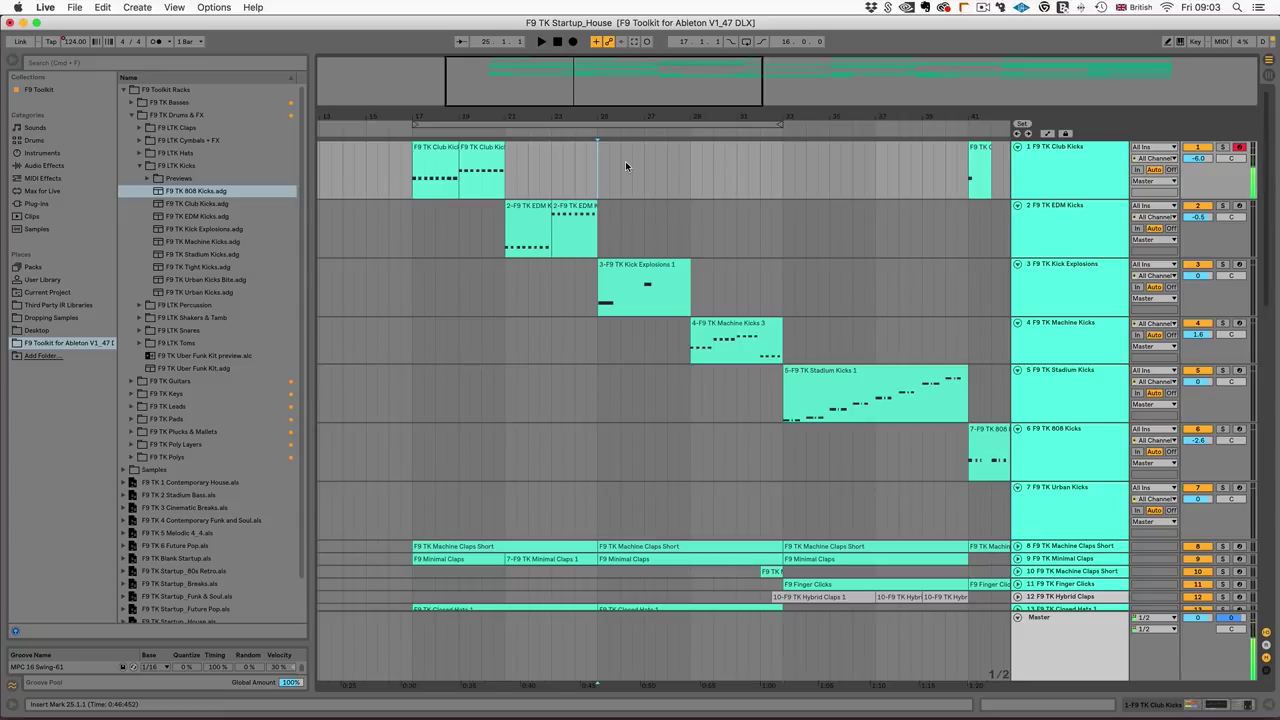
Arm the EDM Kicks, Kick Explosions, Machine Kicks and 808 Kicks tracks one after another to audition their sounds.
{"action": "left_click", "coordinate": [1040, 210]}
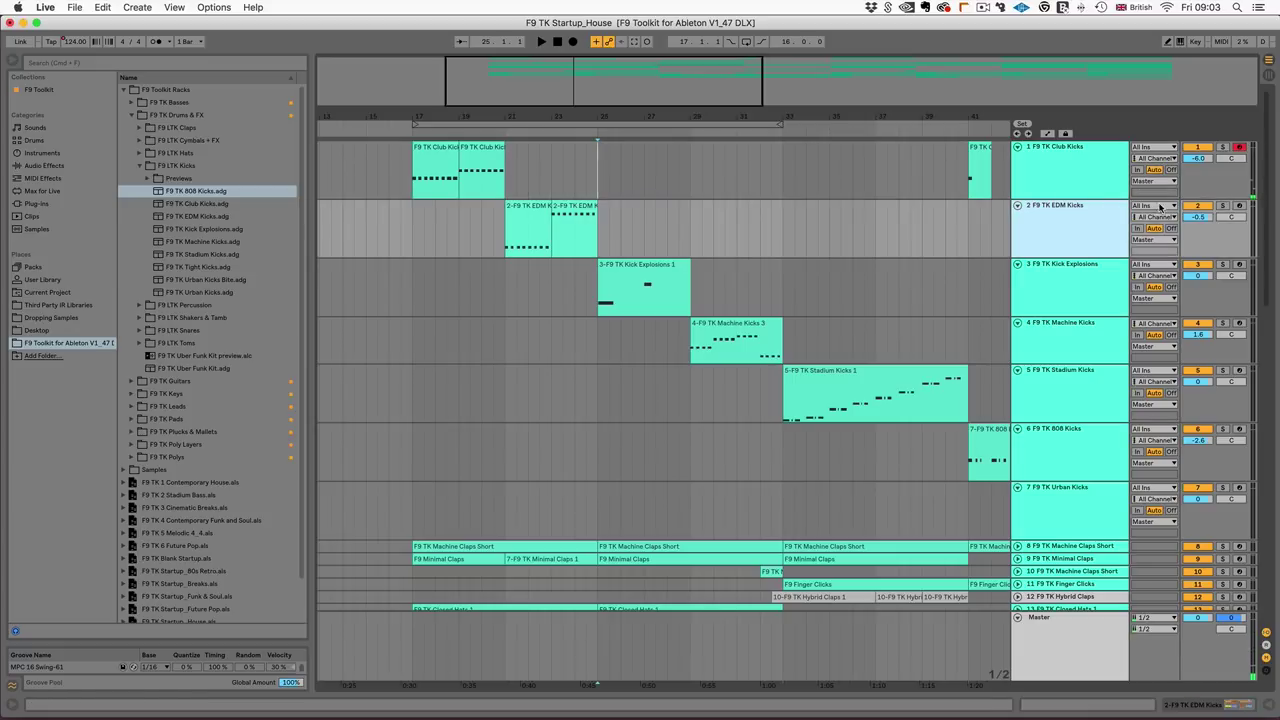
{"action": "left_click", "coordinate": [1239, 206]}
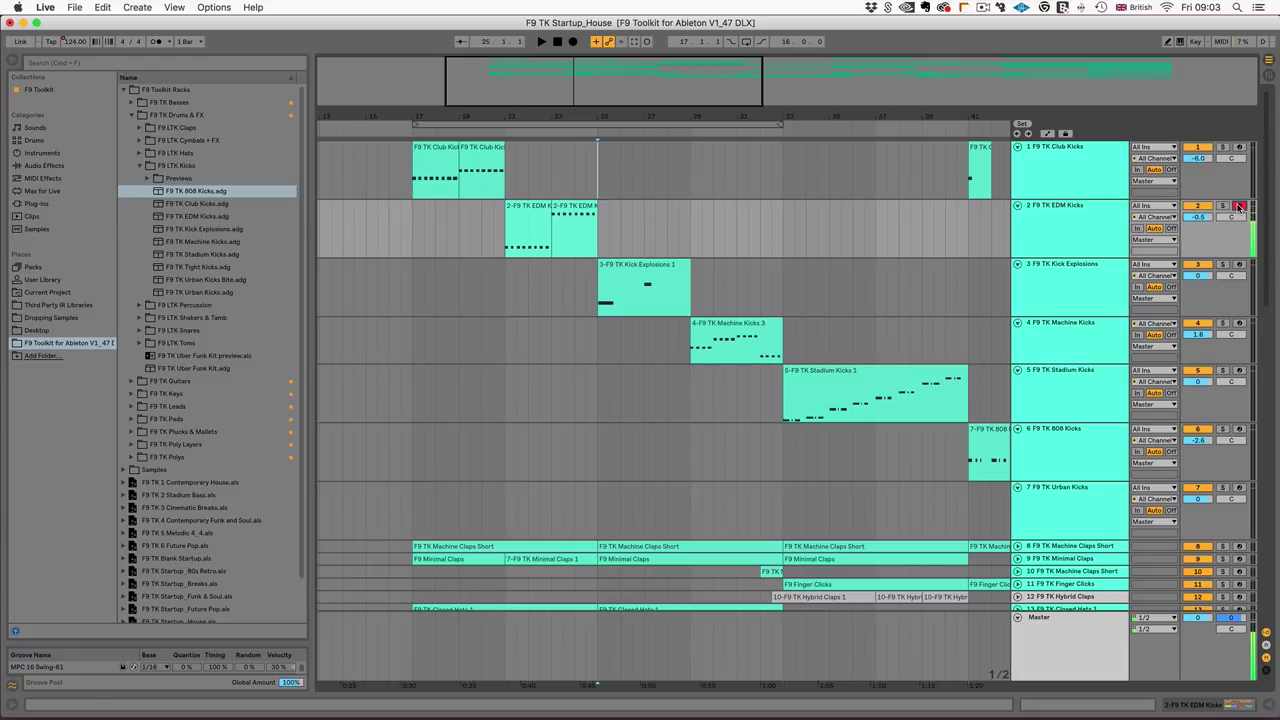
{"action": "left_click", "coordinate": [1230, 264]}
{"action": "left_click", "coordinate": [1240, 265]}
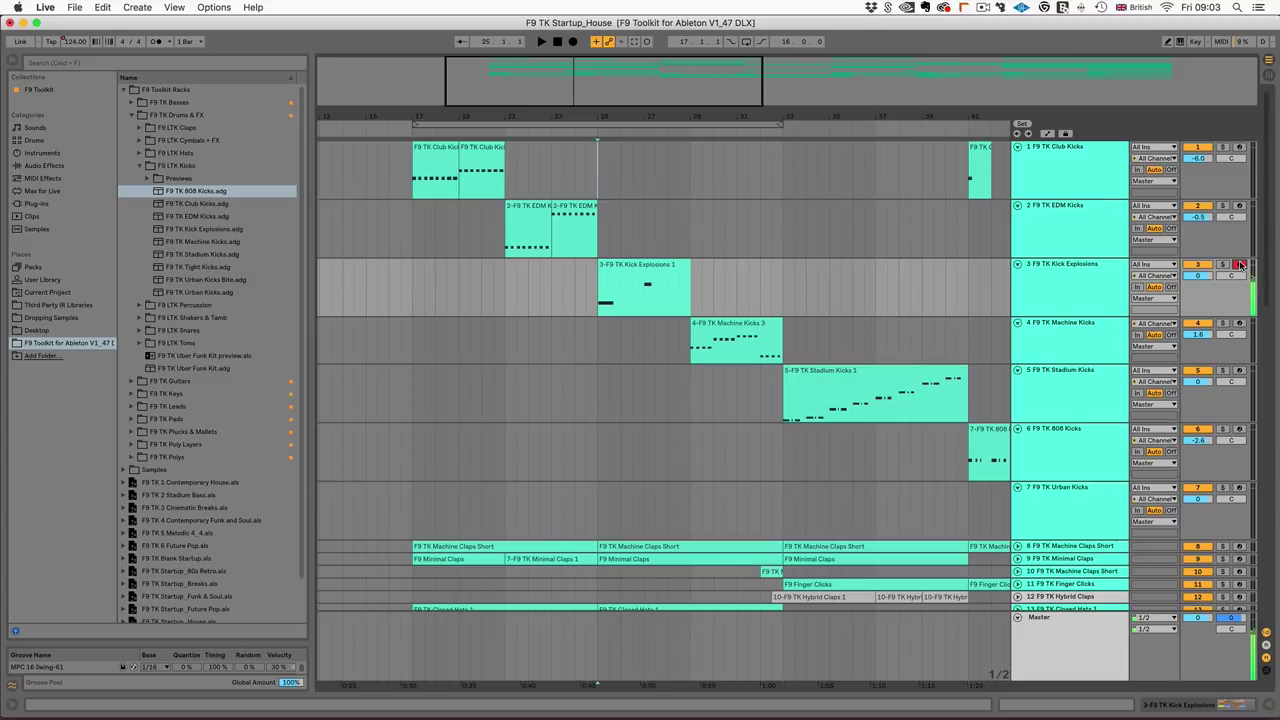
{"action": "left_click", "coordinate": [1088, 342]}
{"action": "left_click", "coordinate": [1239, 323]}
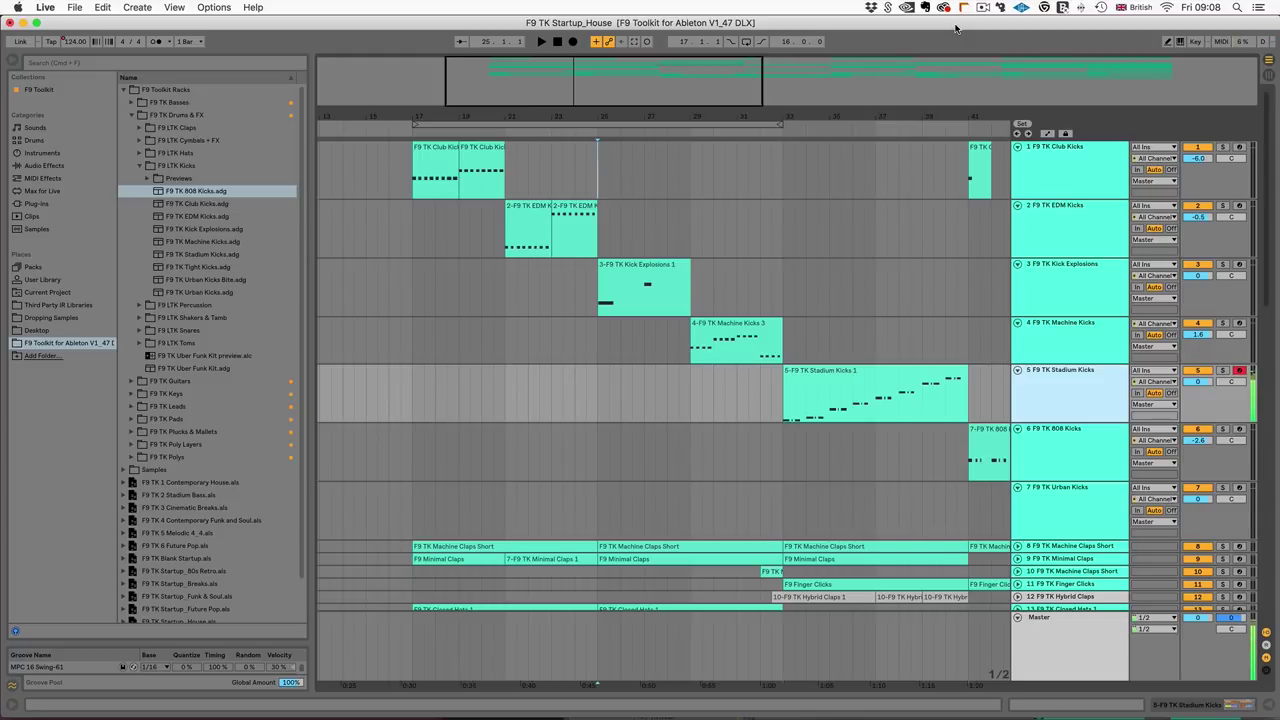
{"action": "left_click", "coordinate": [1066, 446]}
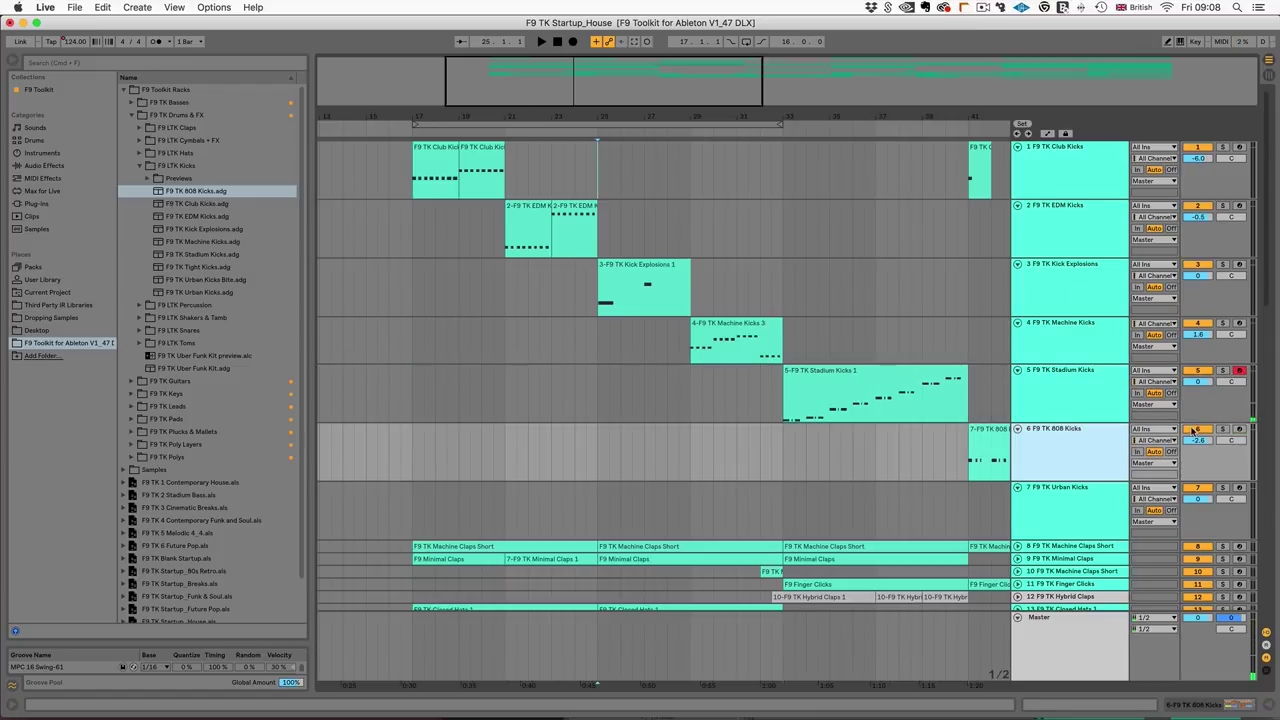
{"action": "left_click", "coordinate": [1238, 429]}
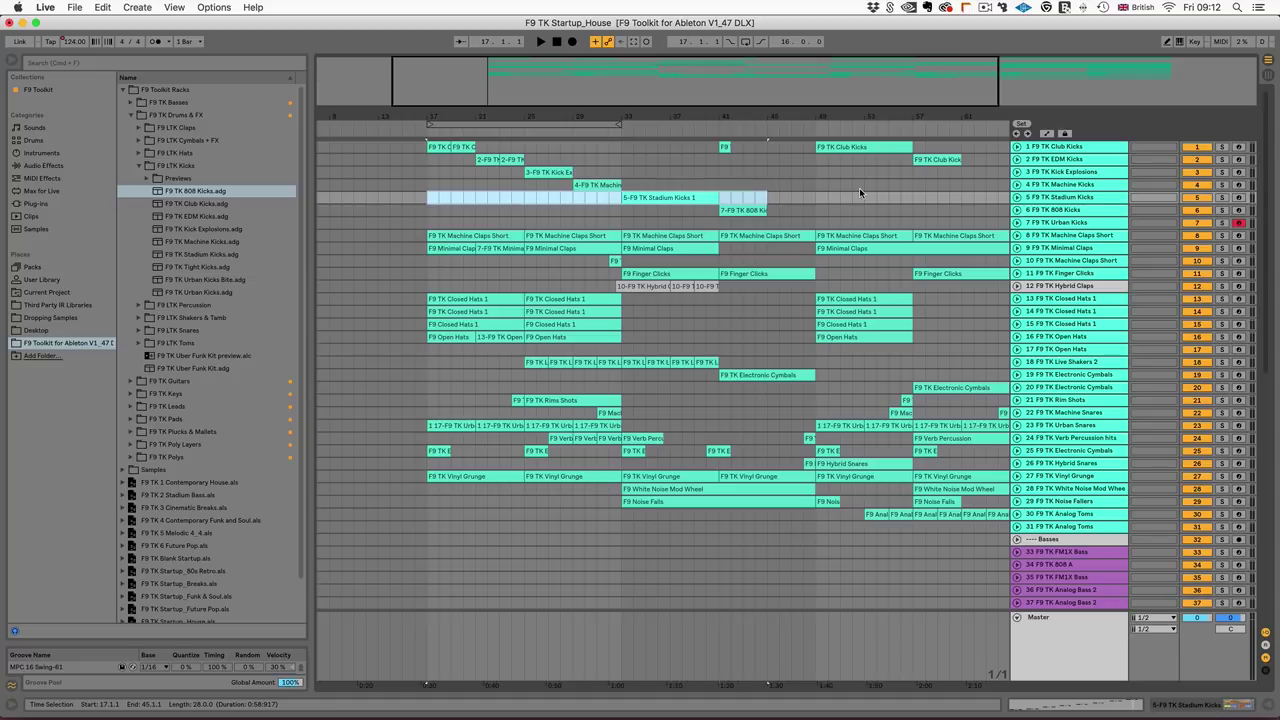
Play the Startup_House arrangement from bar 17.
{"action": "key", "text": "space"}
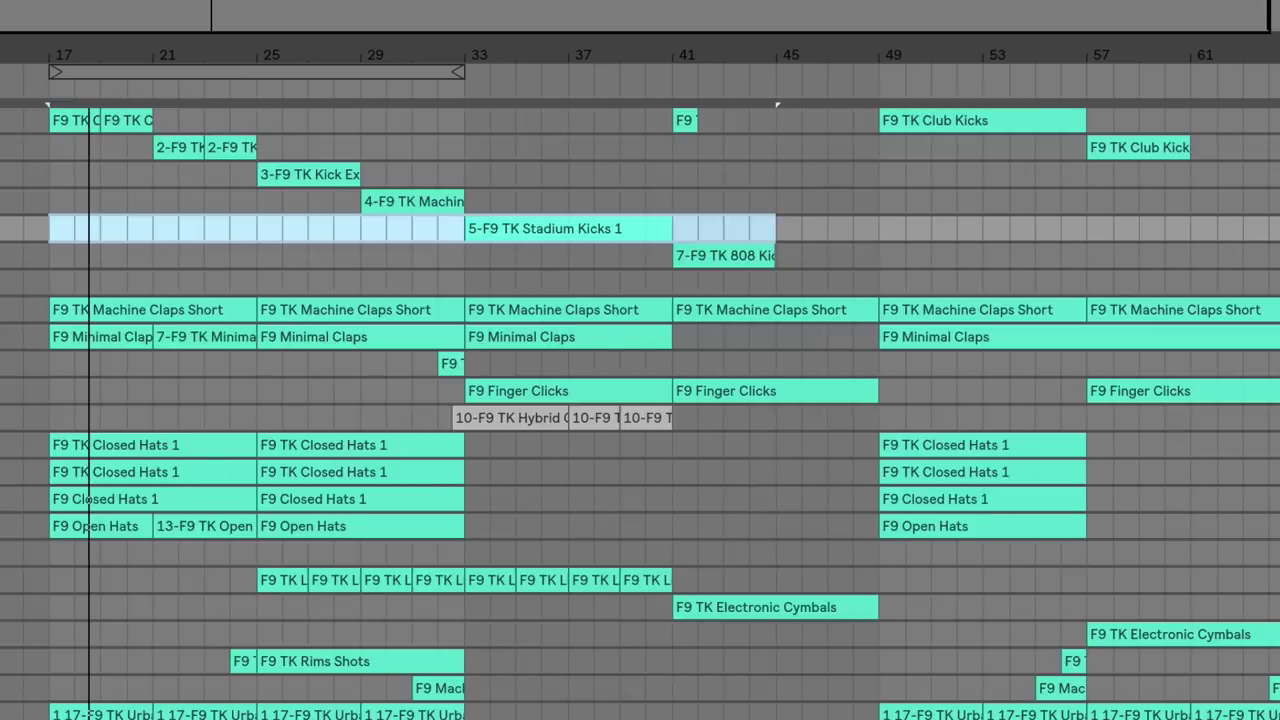
Unfold the F9 TK Club Kicks, EDM Kicks, Kick Explosions and Machine Kicks tracks in the arrangement.
{"action": "left_click", "coordinate": [1017, 147]}
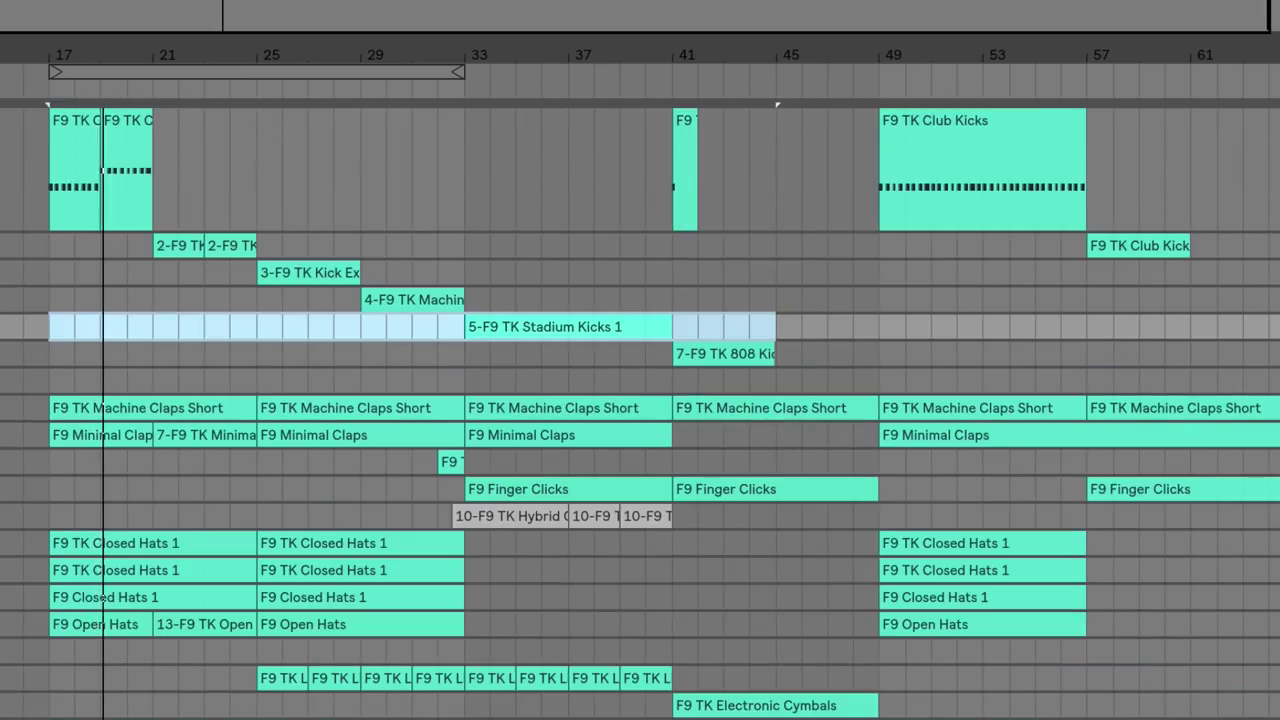
{"action": "left_click", "coordinate": [1279, 245]}
{"action": "key", "text": "plus"}
{"action": "key", "text": "plus"}
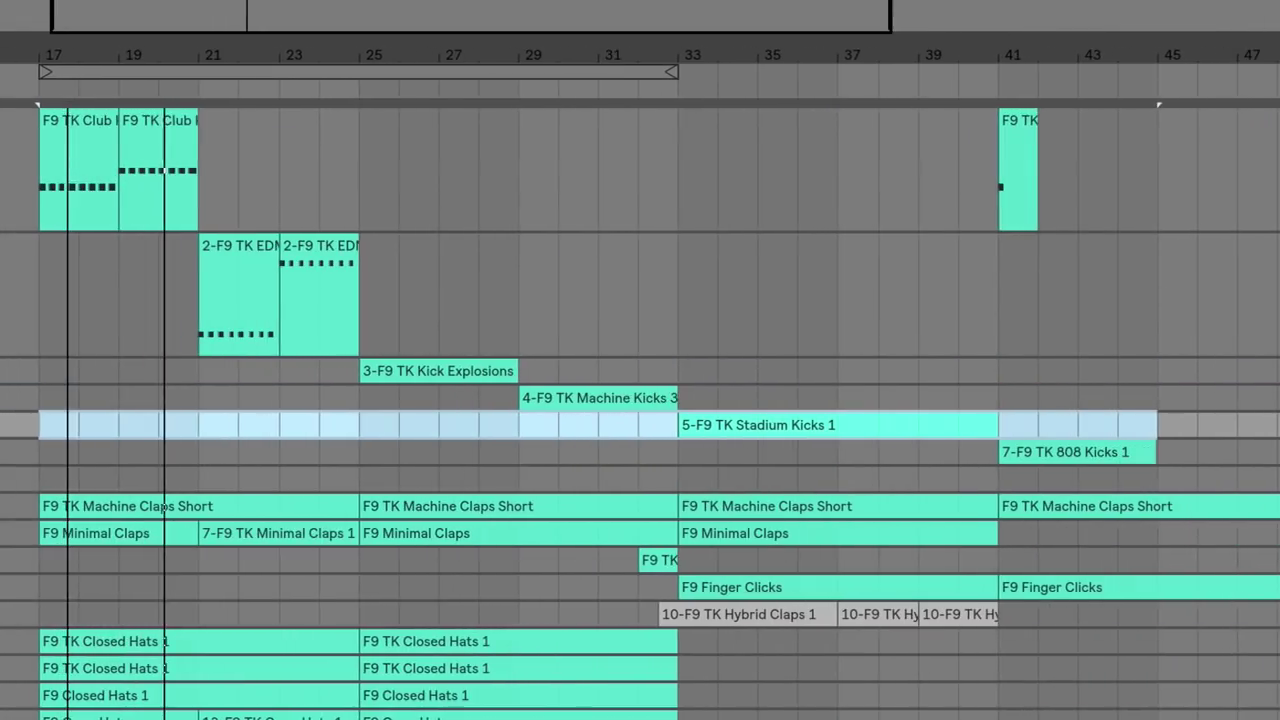
{"action": "left_click", "coordinate": [1279, 371]}
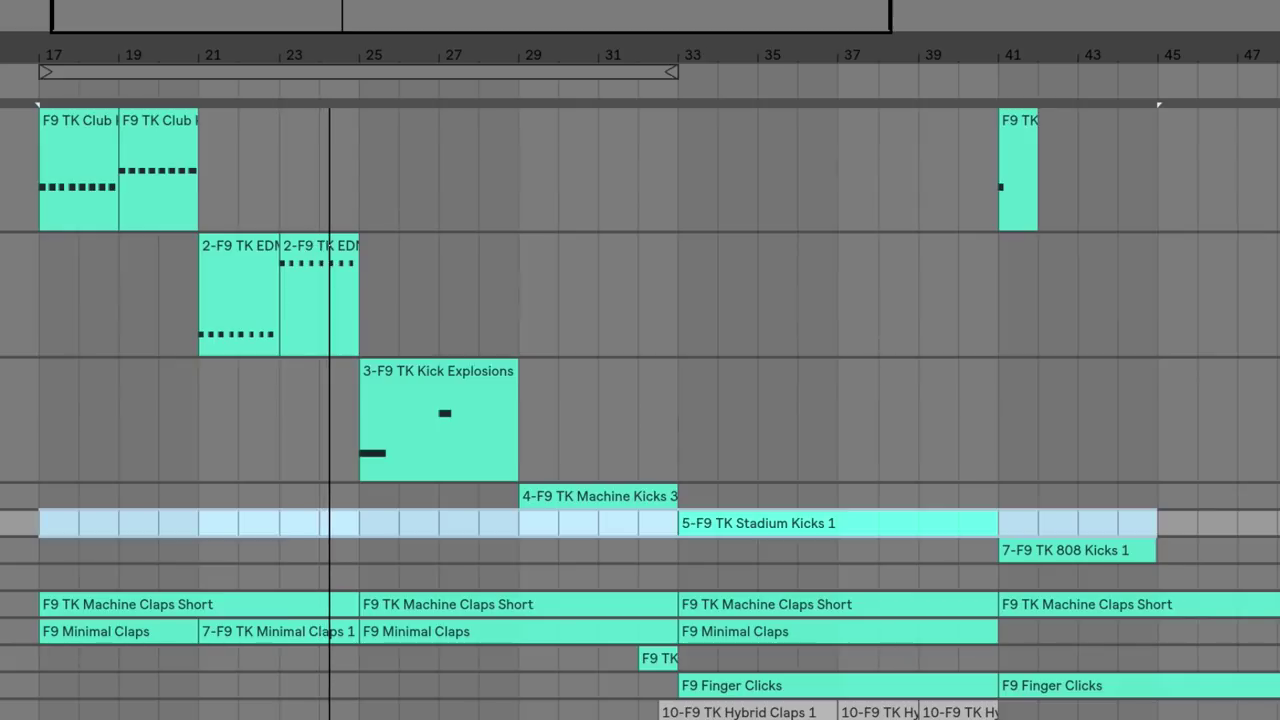
{"action": "left_click", "coordinate": [1279, 496]}
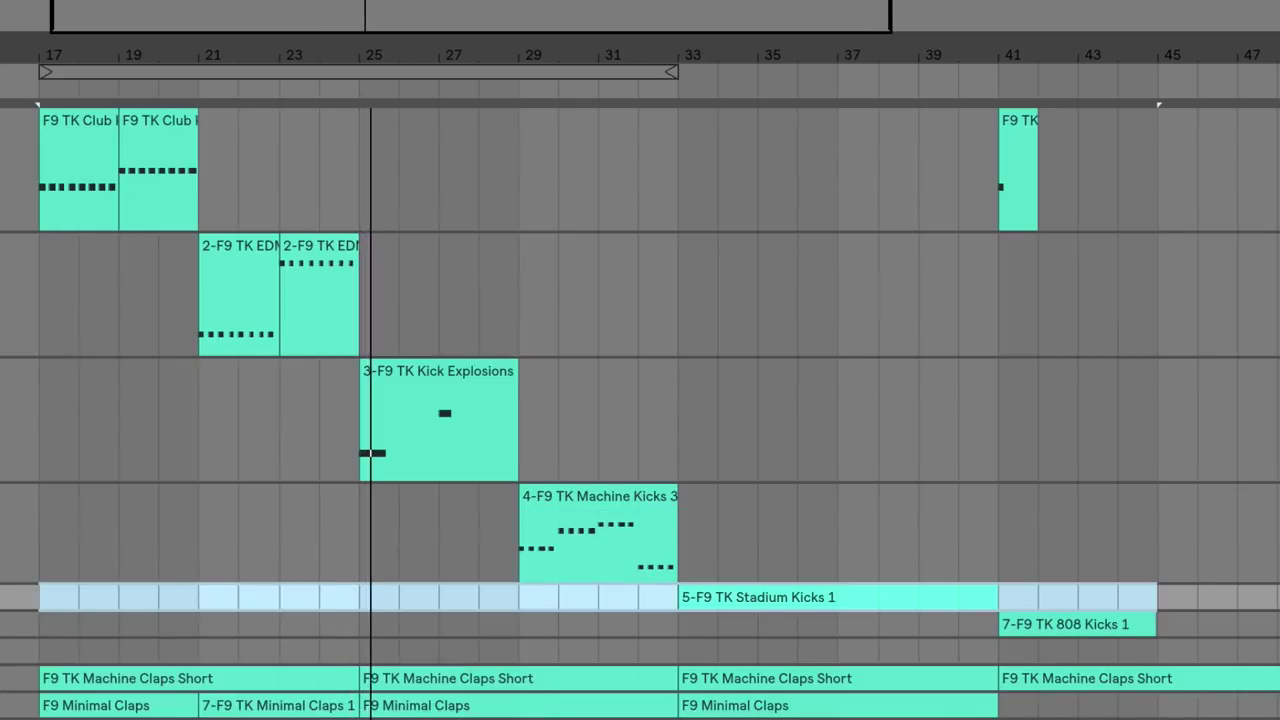
Select the Kick Explosions and Machine Kicks tracks in turn, and unfold the Stadium Kicks track.
{"action": "left_click", "coordinate": [1279, 371]}
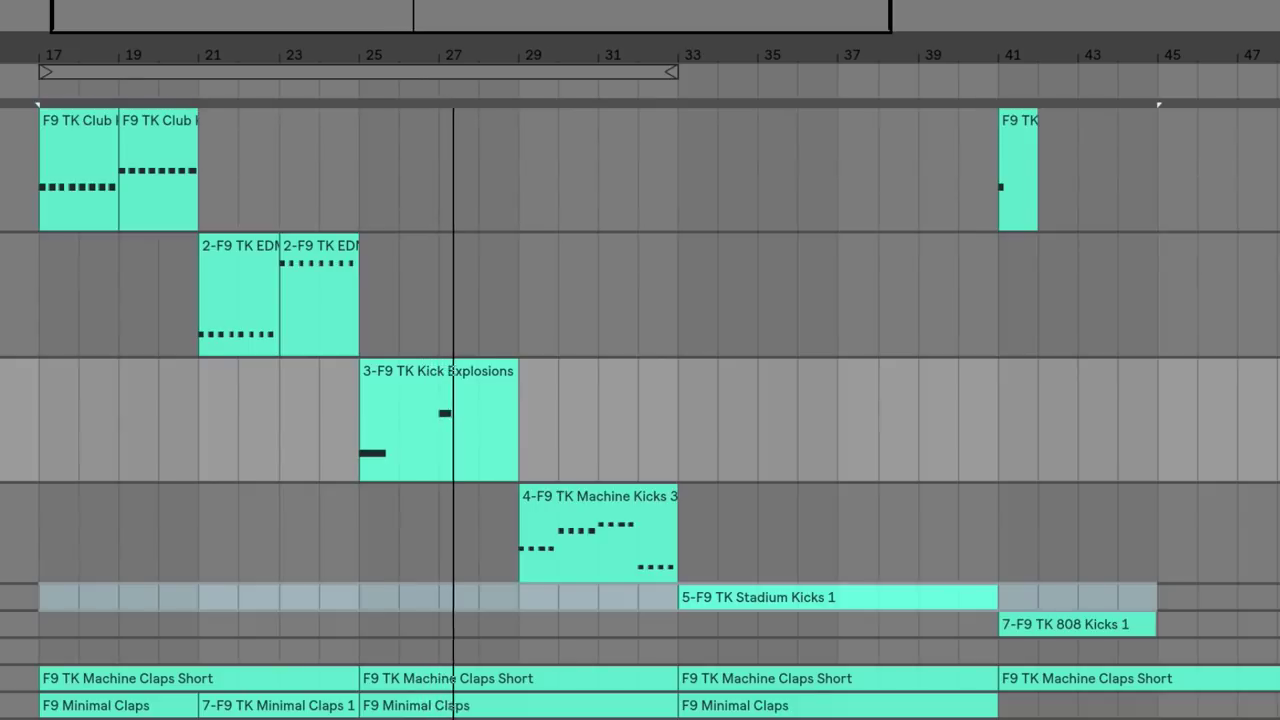
{"action": "left_click", "coordinate": [1279, 496]}
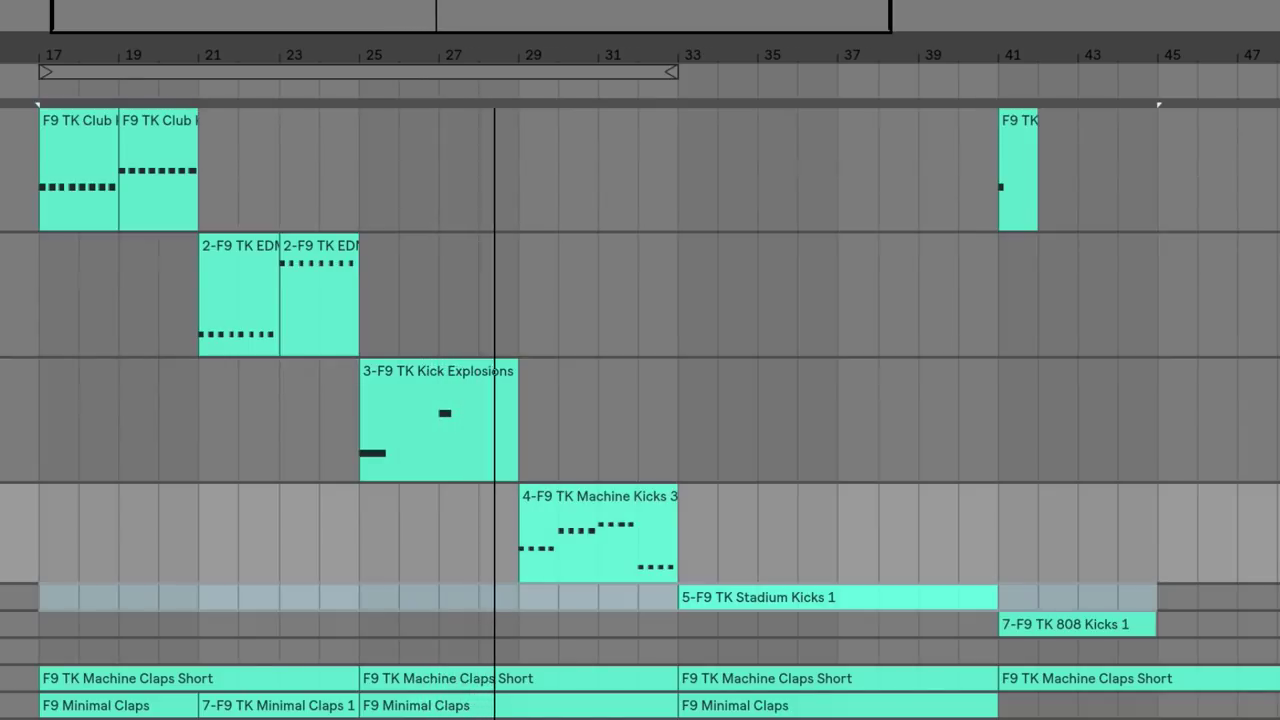
{"action": "key", "text": "Down"}
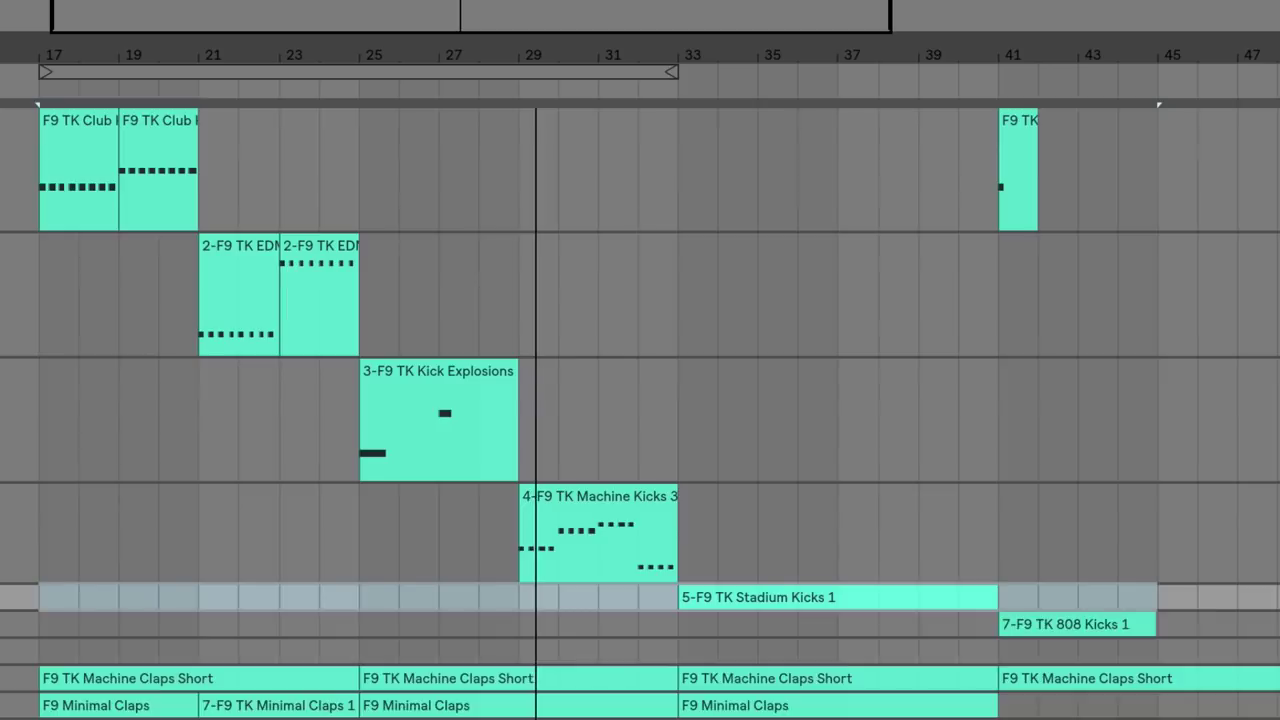
{"action": "key", "text": "u"}
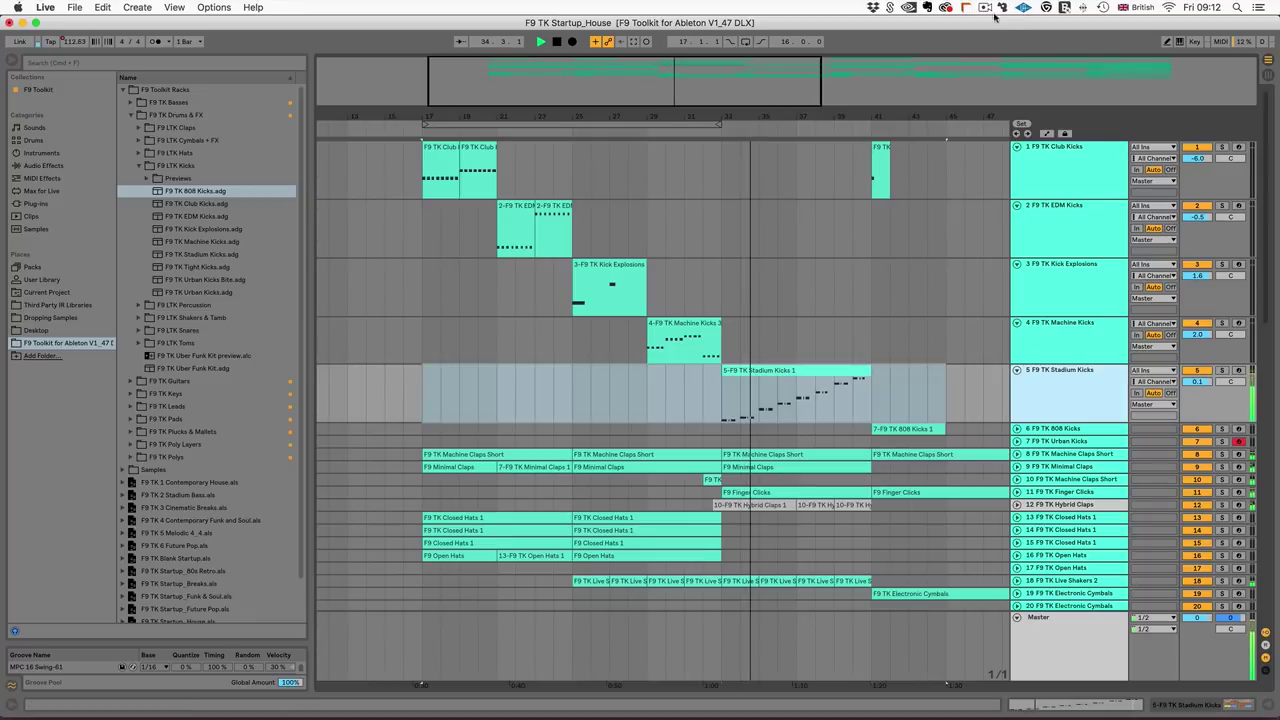
Show the automation lanes and examine the Master's Song Tempo curve from bar 33.
{"action": "key", "text": "a"}
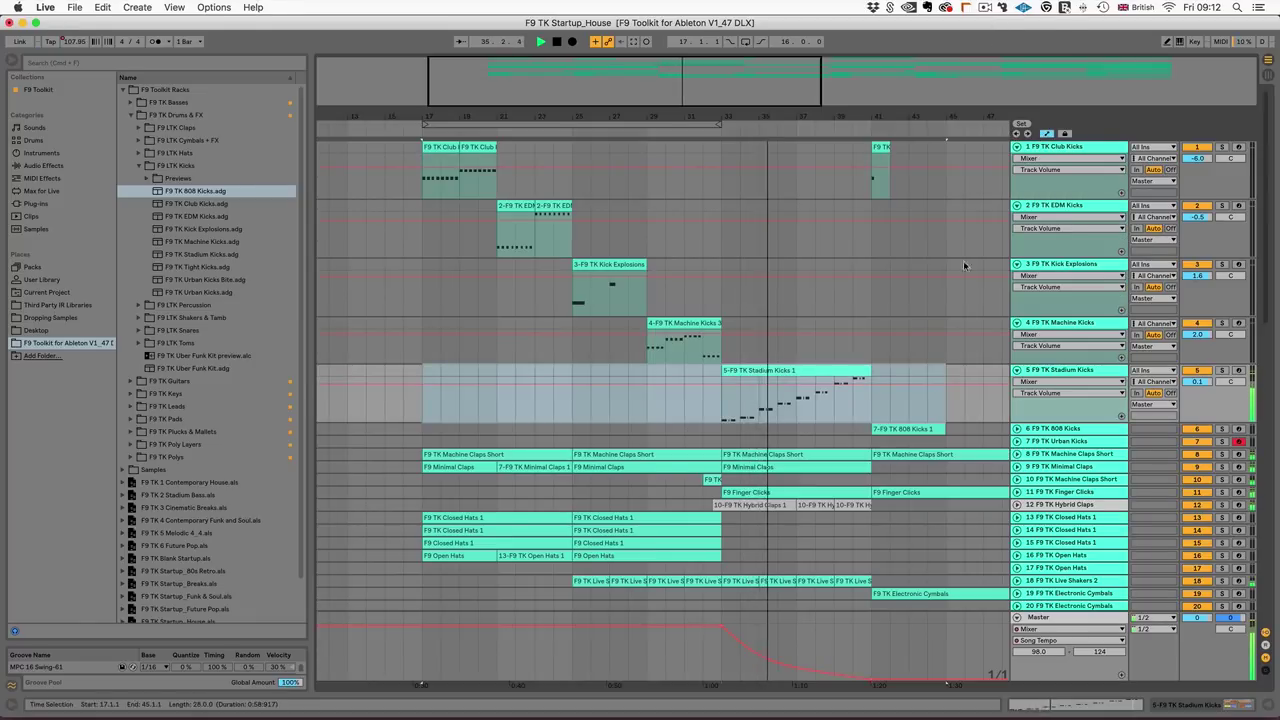
{"action": "left_click_drag", "start_coordinate": [757, 117], "coordinate": [757, 144]}
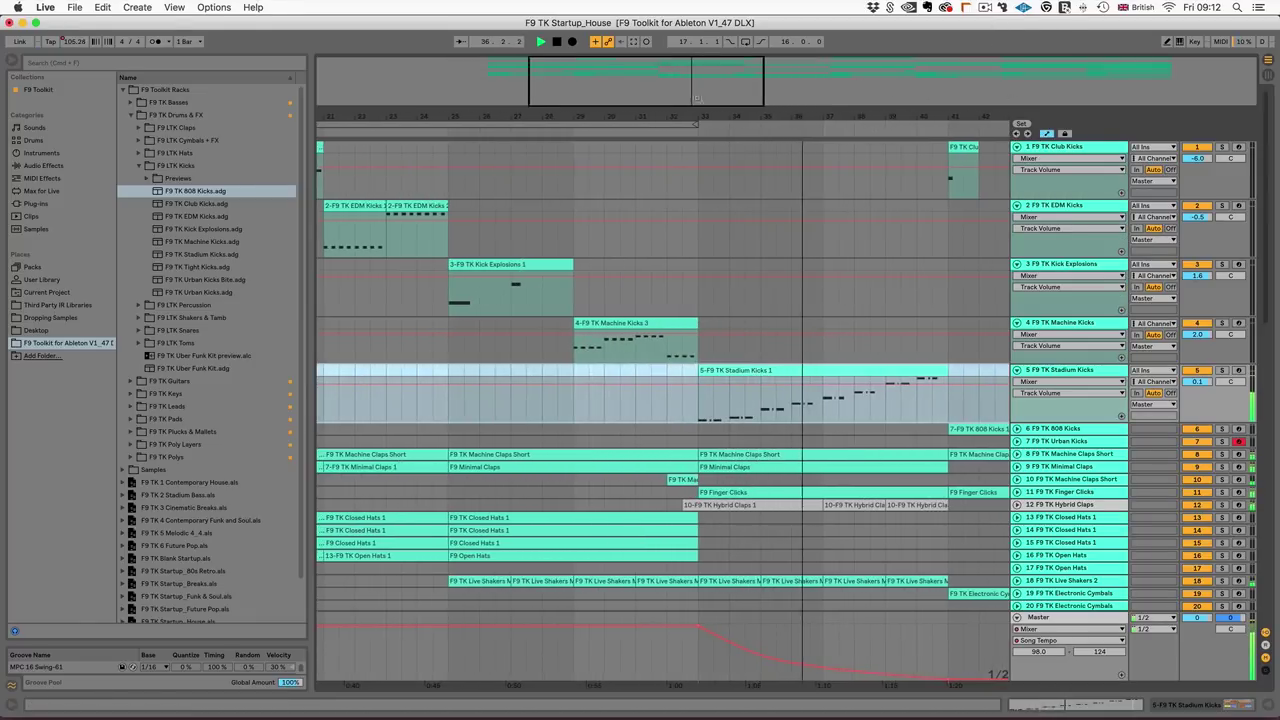
{"action": "scroll", "coordinate": [926, 335], "scroll_direction": "right", "scroll_amount": 4}
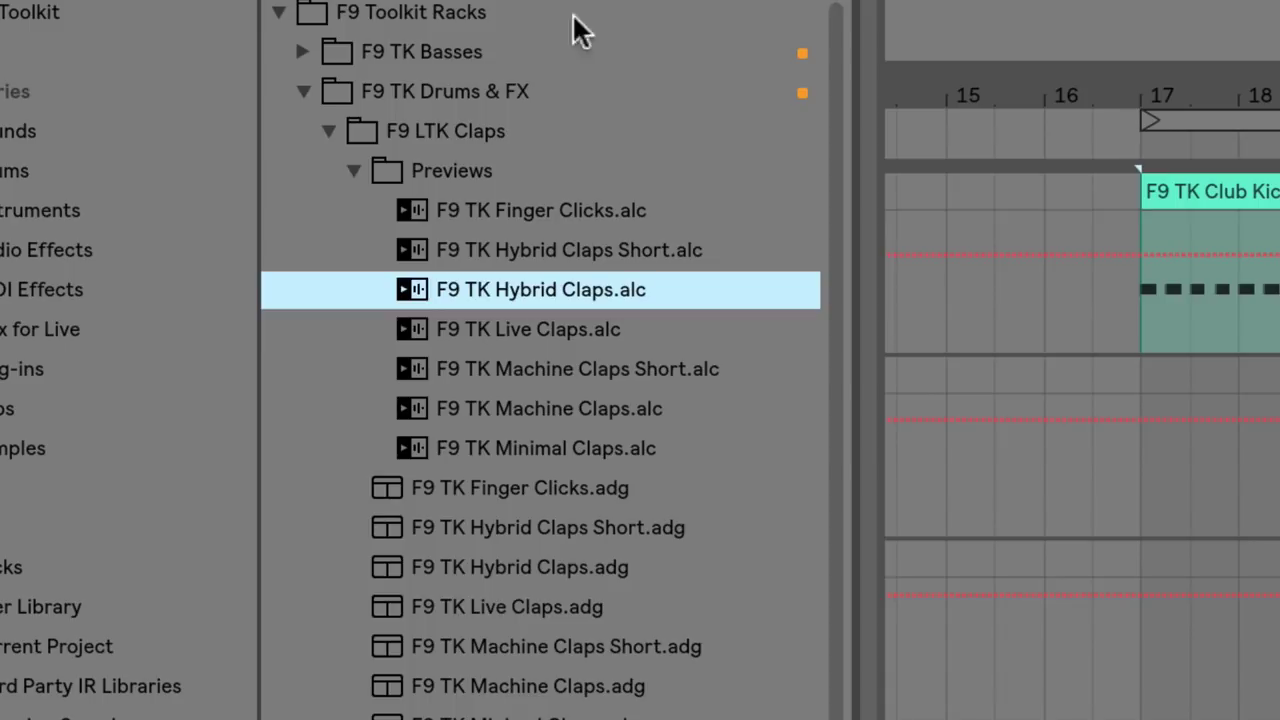
Preview the Finger Clicks, Hybrid Claps, Hybrid Claps Short, Live Claps, Machine Claps and Machine Claps Short clips in the F9 LTK Claps Previews folder.
{"action": "left_click", "coordinate": [521, 212]}
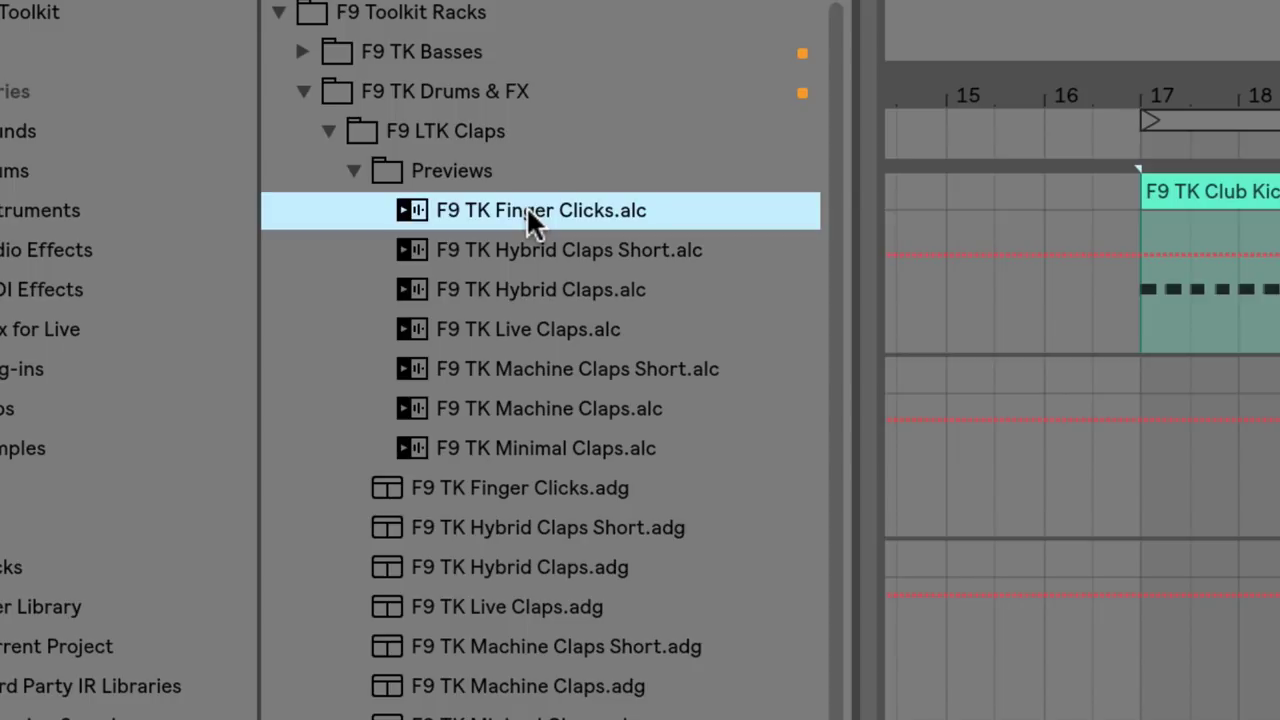
{"action": "left_click", "coordinate": [514, 295]}
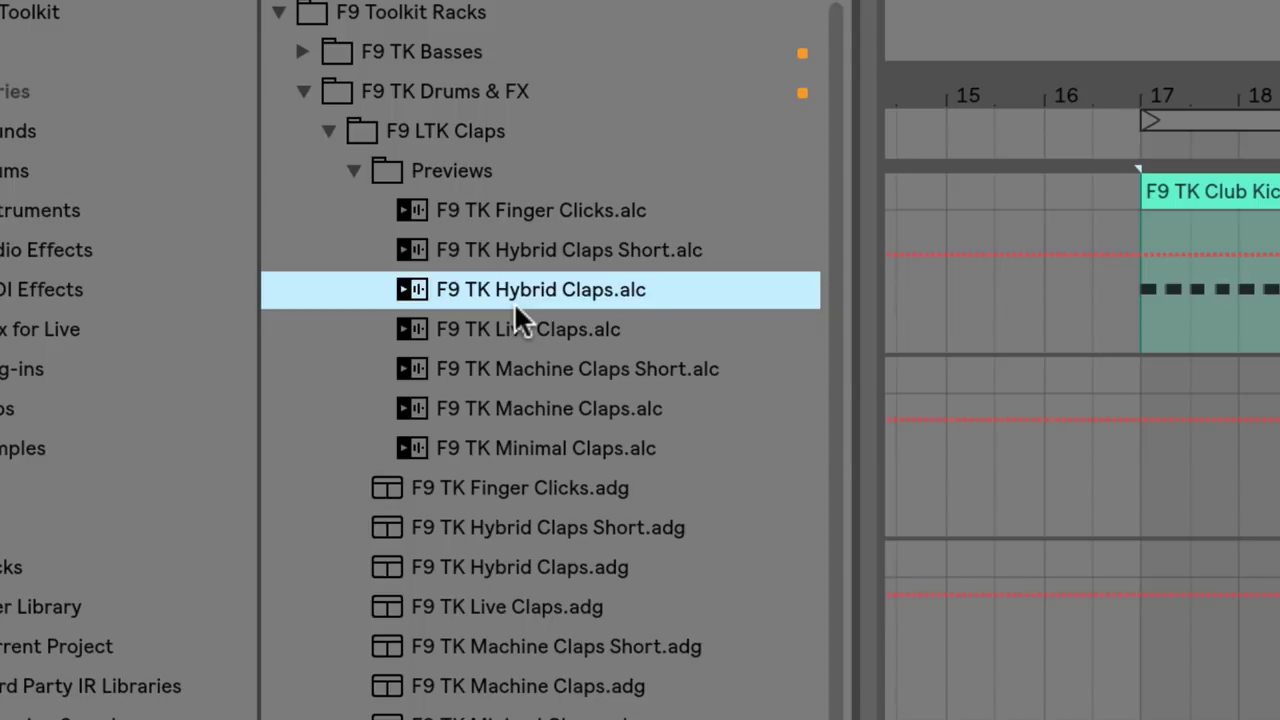
{"action": "left_click", "coordinate": [532, 250]}
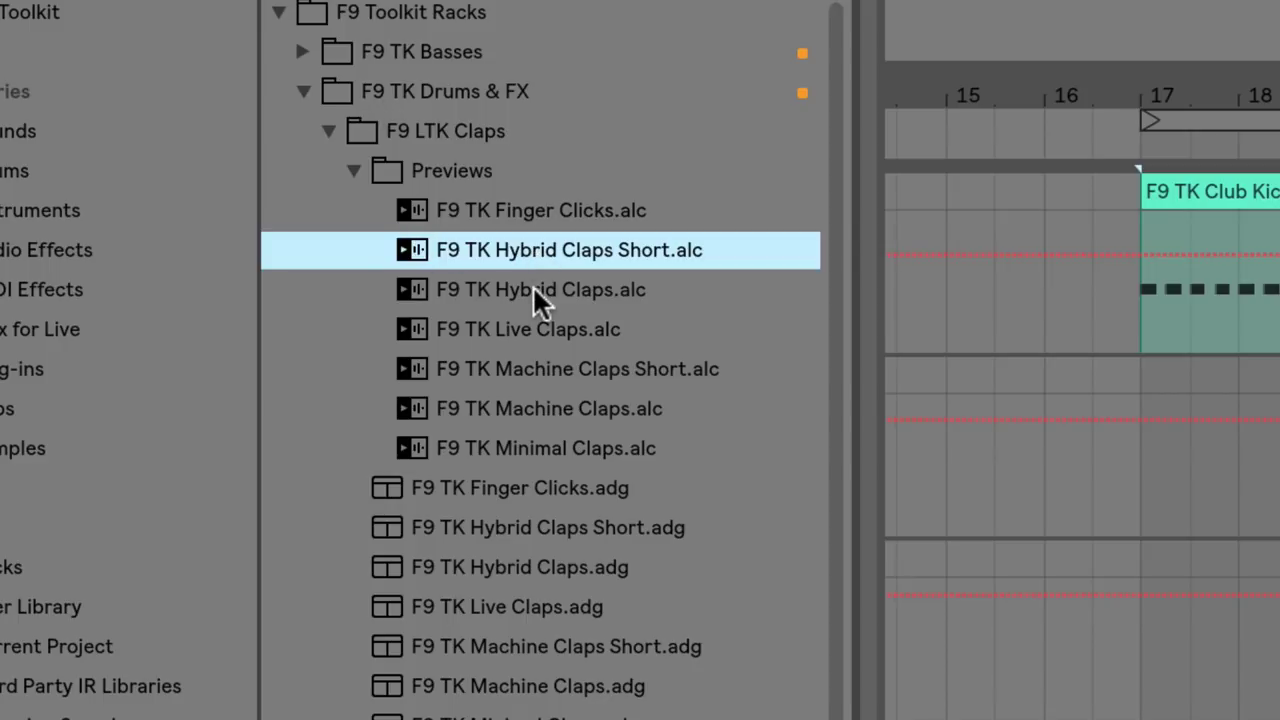
{"action": "left_click", "coordinate": [522, 329]}
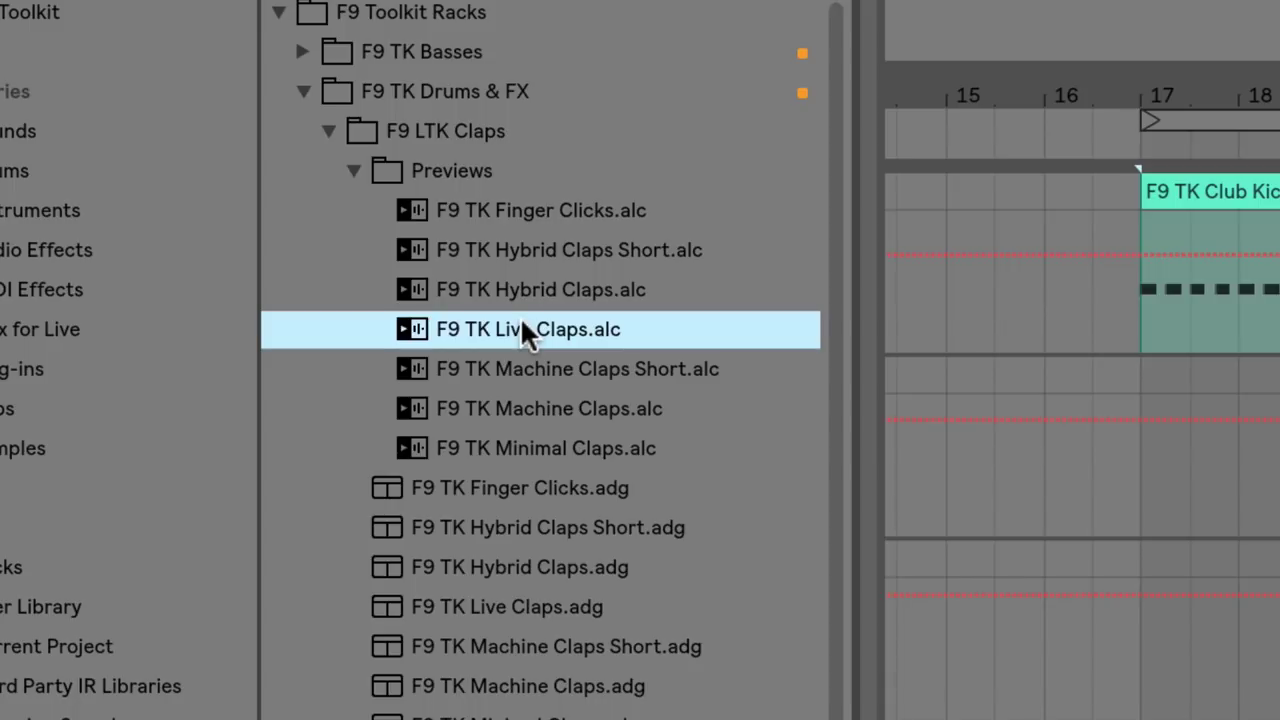
{"action": "key", "text": "Down"}
{"action": "key", "text": "Down"}
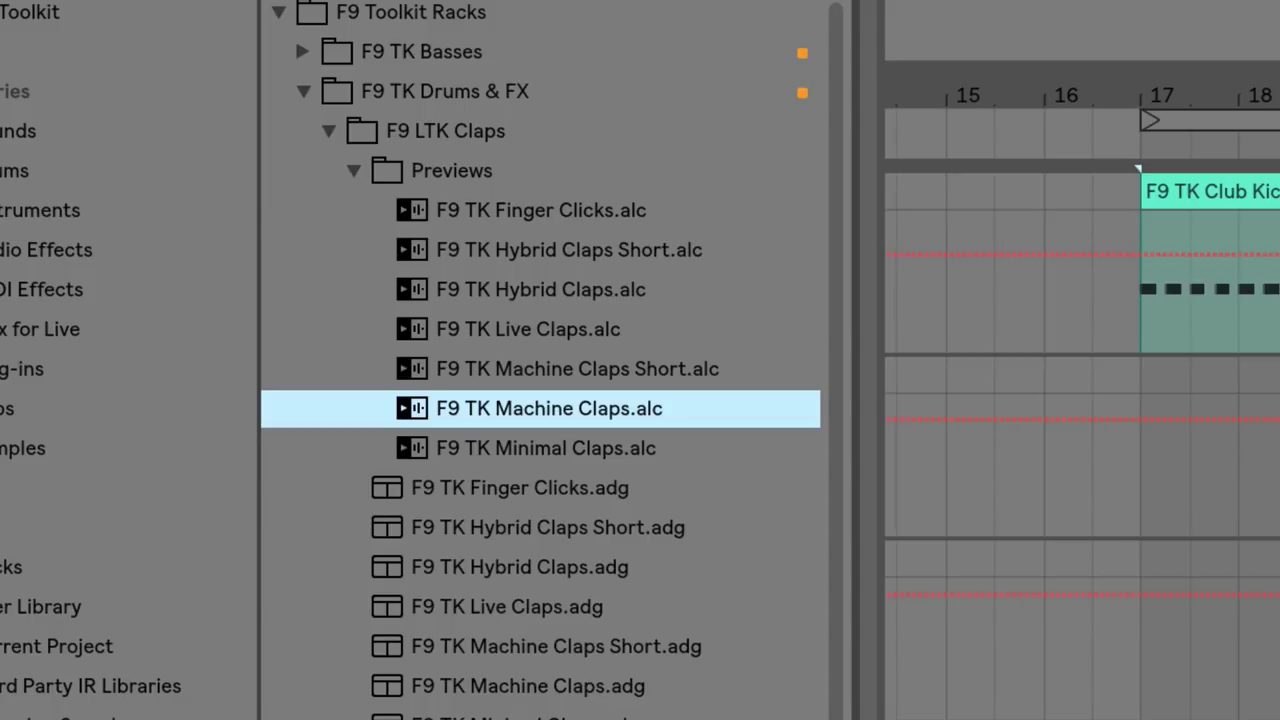
{"action": "left_click", "coordinate": [532, 370]}
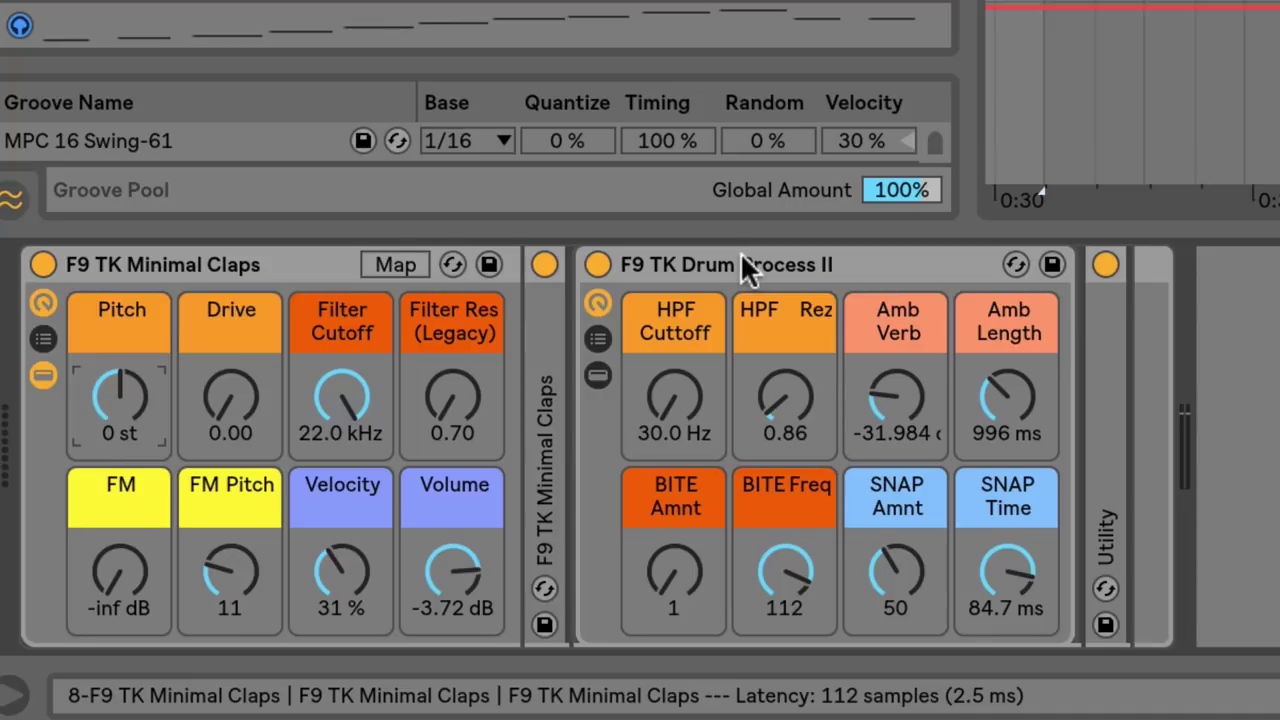
Select the F9 TK Drum Process II and Minimal Claps racks, and set the Minimal Claps Pitch to +2 st.
{"action": "left_click", "coordinate": [791, 262]}
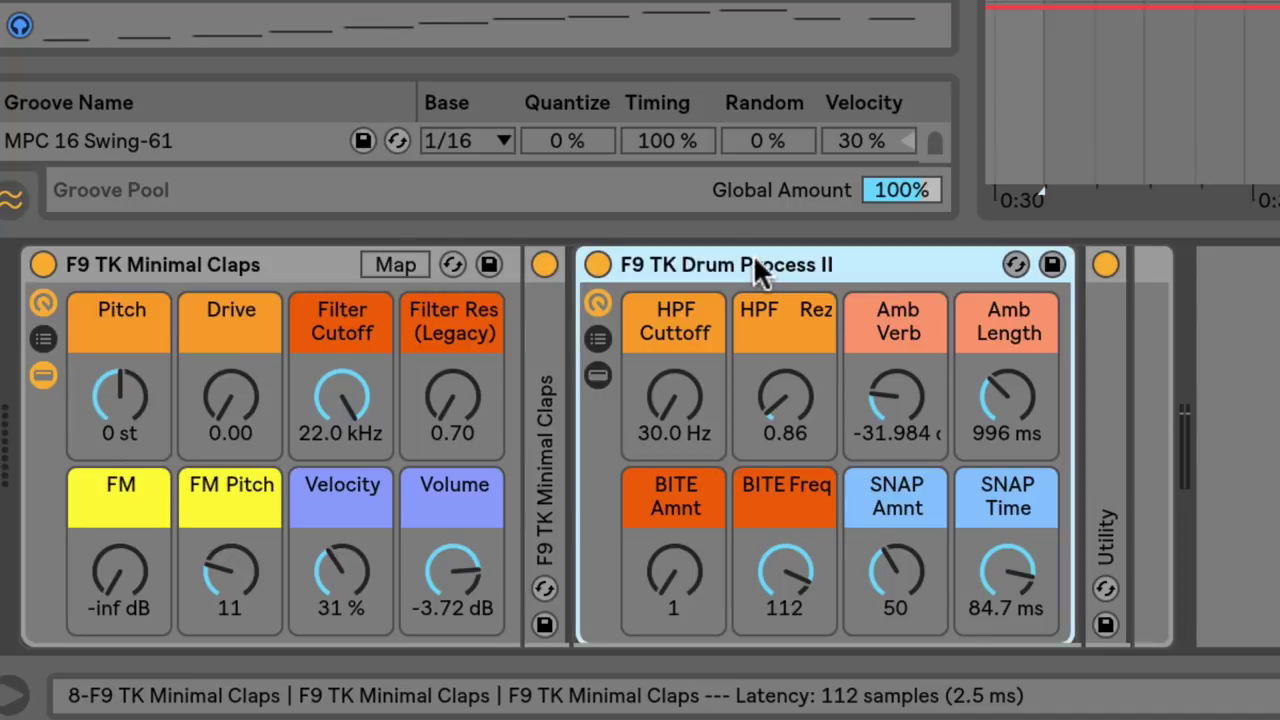
{"action": "left_click", "coordinate": [268, 260], "text": "shift"}
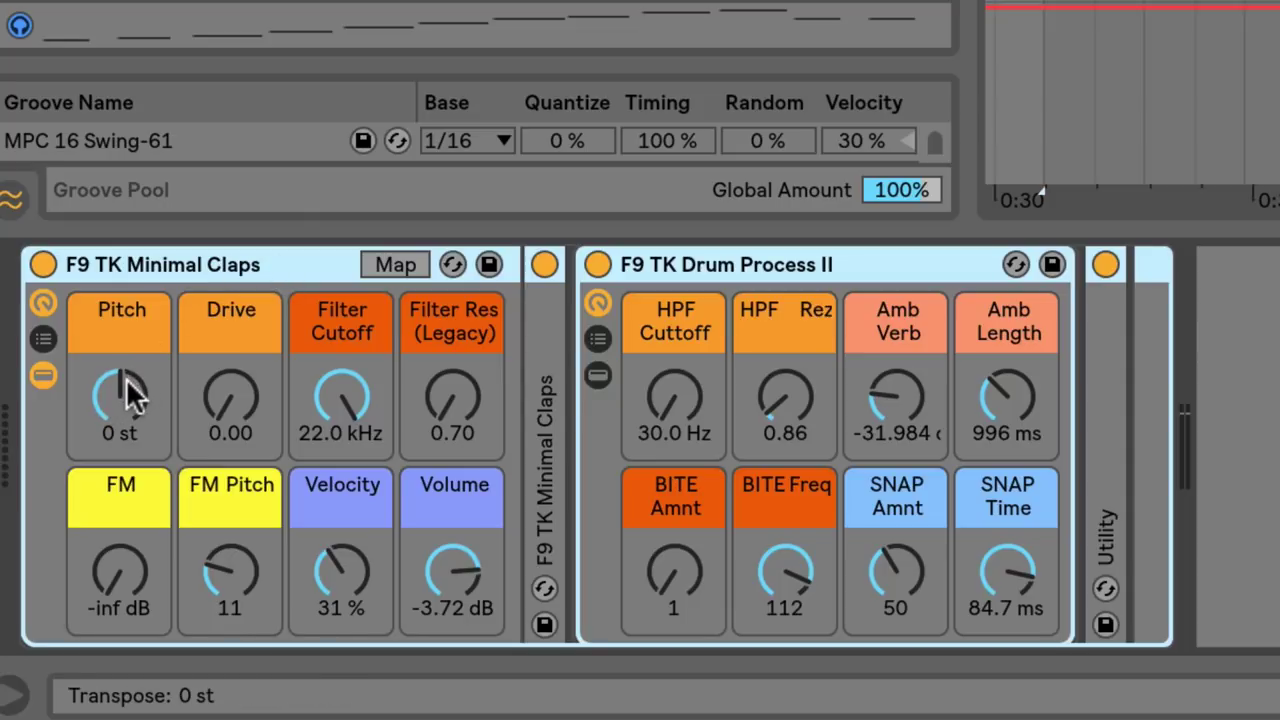
{"action": "mouse_move", "coordinate": [126, 372]}
{"action": "left_mouse_down"}
{"action": "mouse_move", "coordinate": [126, 442]}
{"action": "mouse_move", "coordinate": [126, 293]}
{"action": "mouse_move", "coordinate": [126, 367]}
{"action": "left_mouse_up"}
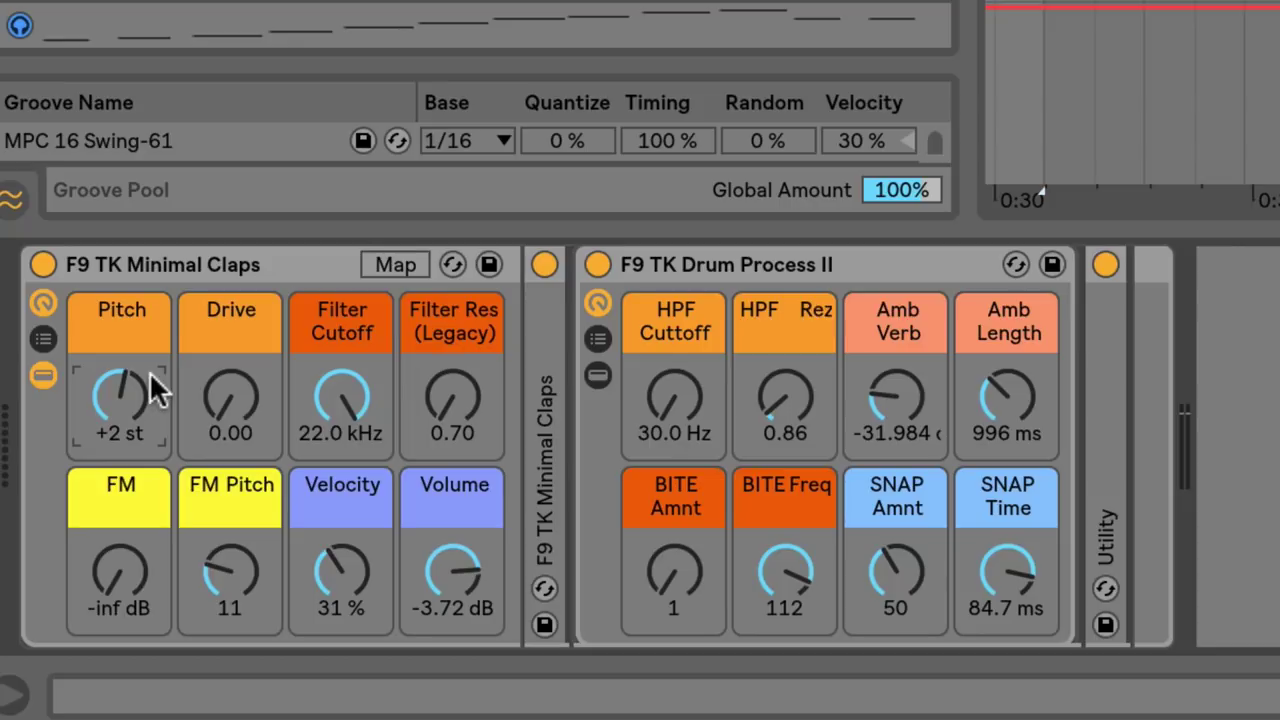
Try out the Drive, Filter Res and Filter Cutoff macros of the F9 TK Minimal Claps rack.
{"action": "mouse_move", "coordinate": [237, 395]}
{"action": "left_mouse_down"}
{"action": "mouse_move", "coordinate": [237, 298]}
{"action": "mouse_move", "coordinate": [237, 400]}
{"action": "left_mouse_up"}
{"action": "left_click_drag", "start_coordinate": [446, 423], "coordinate": [446, 380]}
{"action": "mouse_move", "coordinate": [342, 395]}
{"action": "left_mouse_down"}
{"action": "mouse_move", "coordinate": [342, 462]}
{"action": "mouse_move", "coordinate": [342, 400]}
{"action": "left_mouse_up"}
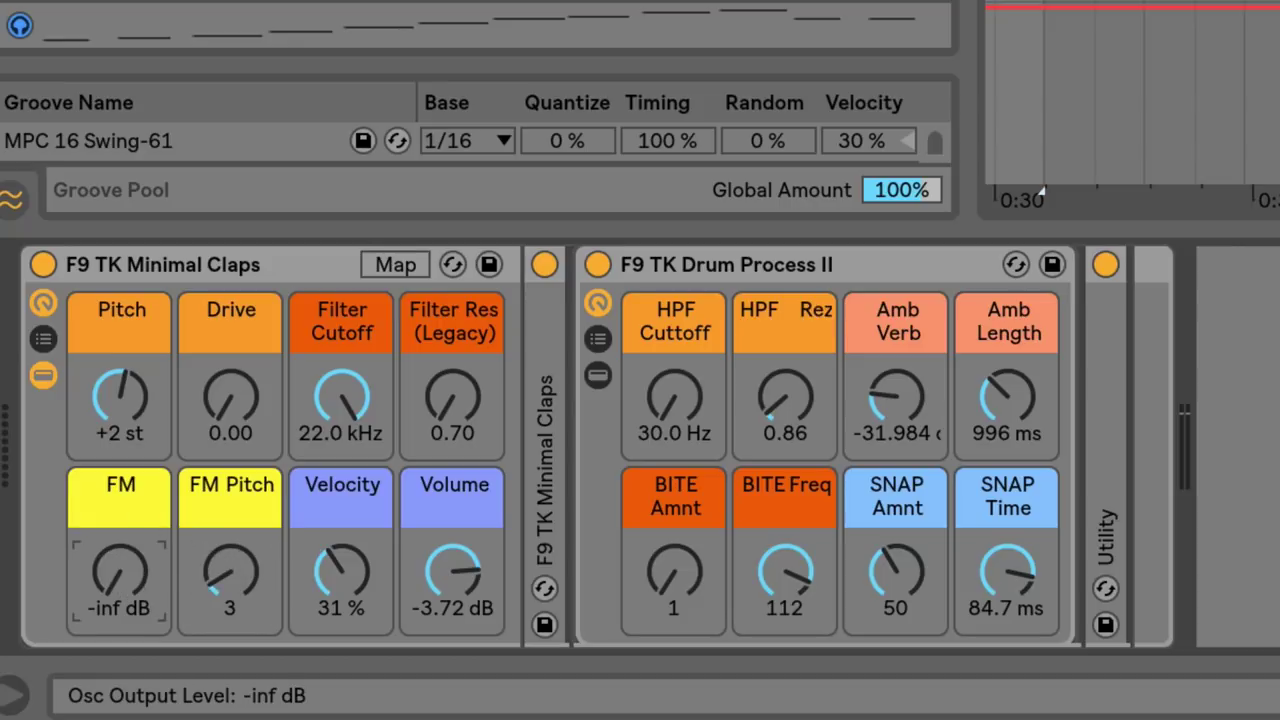
Set the Minimal Claps rack's FM to -22 dB, FM Pitch to 5 and Filter Cutoff to 4.17 kHz.
{"action": "left_click_drag", "start_coordinate": [119, 572], "coordinate": [119, 516]}
{"action": "left_click_drag", "start_coordinate": [335, 405], "coordinate": [335, 495]}
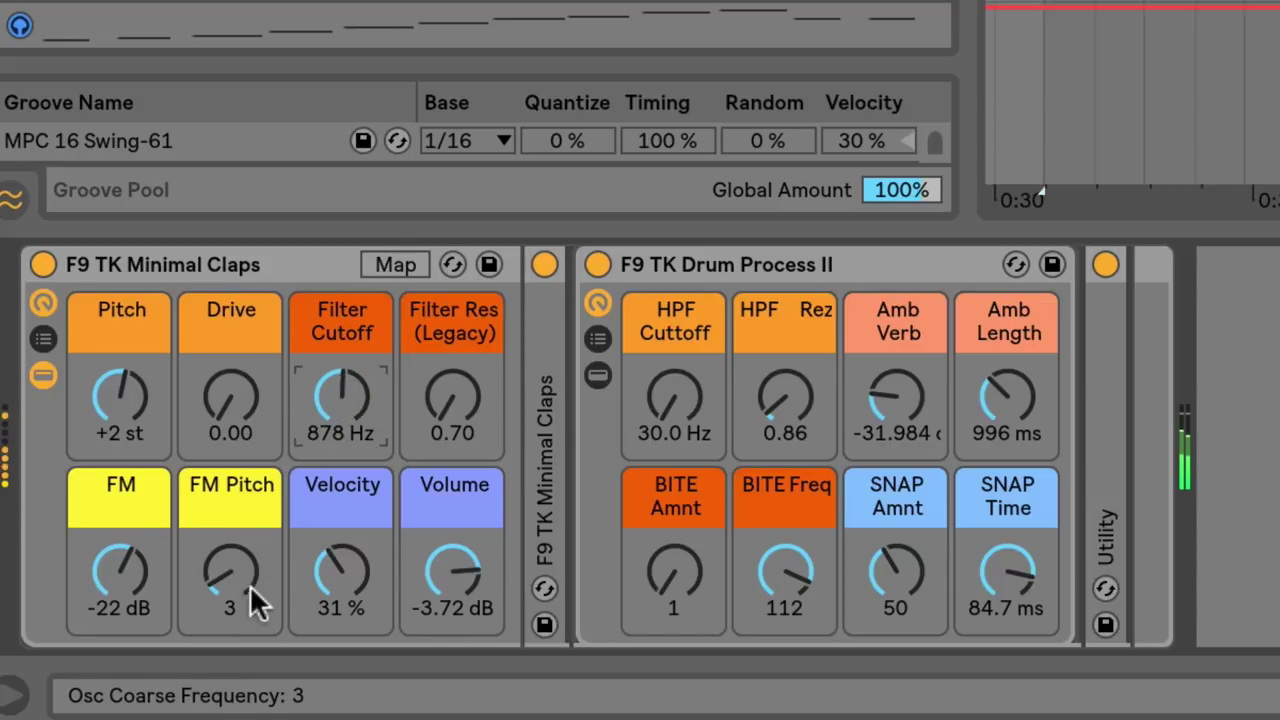
{"action": "mouse_move", "coordinate": [235, 570]}
{"action": "left_mouse_down"}
{"action": "mouse_move", "coordinate": [235, 524]}
{"action": "mouse_move", "coordinate": [238, 580]}
{"action": "left_mouse_up"}
{"action": "left_click_drag", "start_coordinate": [341, 395], "coordinate": [341, 365]}
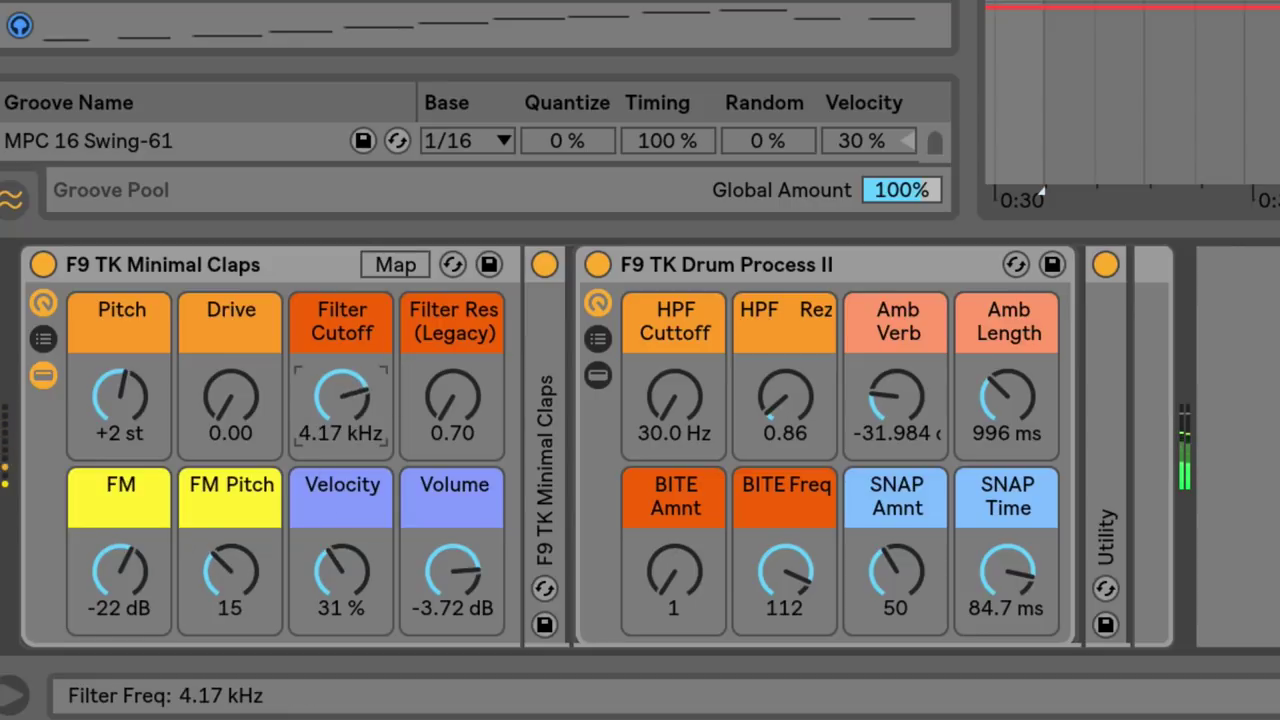
{"action": "left_click_drag", "start_coordinate": [257, 543], "coordinate": [257, 573]}
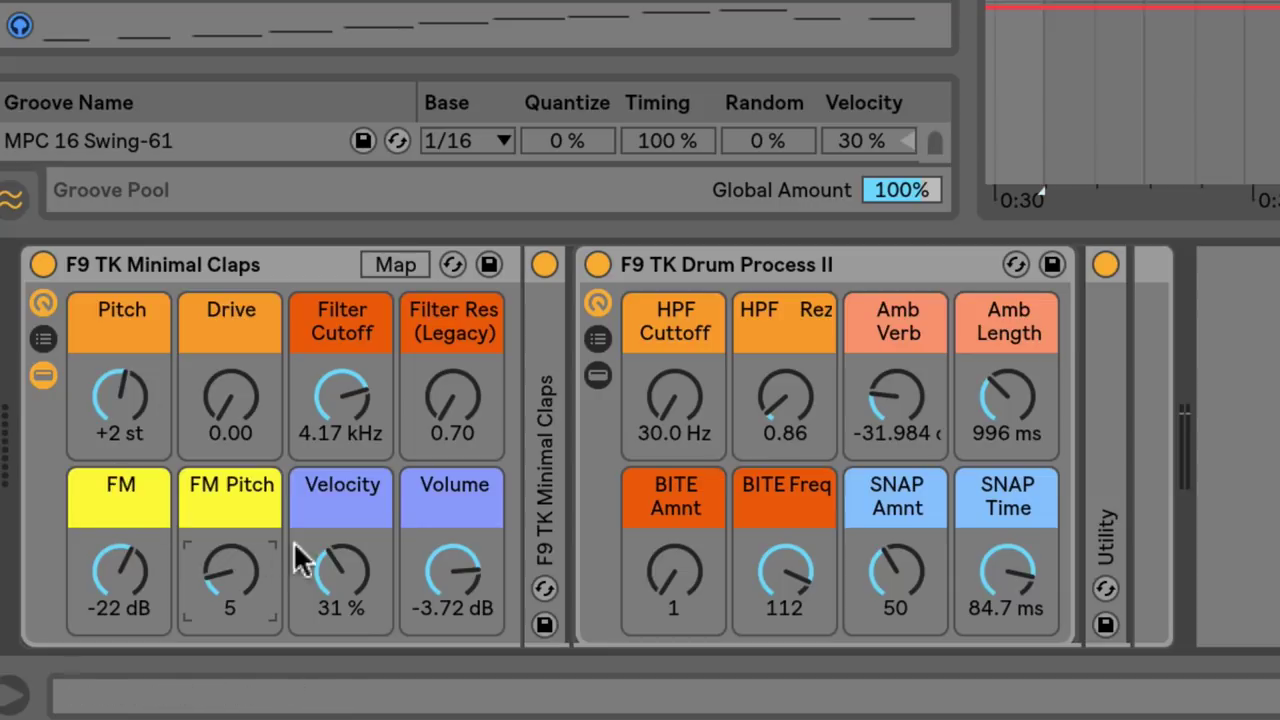
Point out the Velocity macro and set the Minimal Claps rack's Volume to -3.39 dB.
{"action": "left_click", "coordinate": [345, 578]}
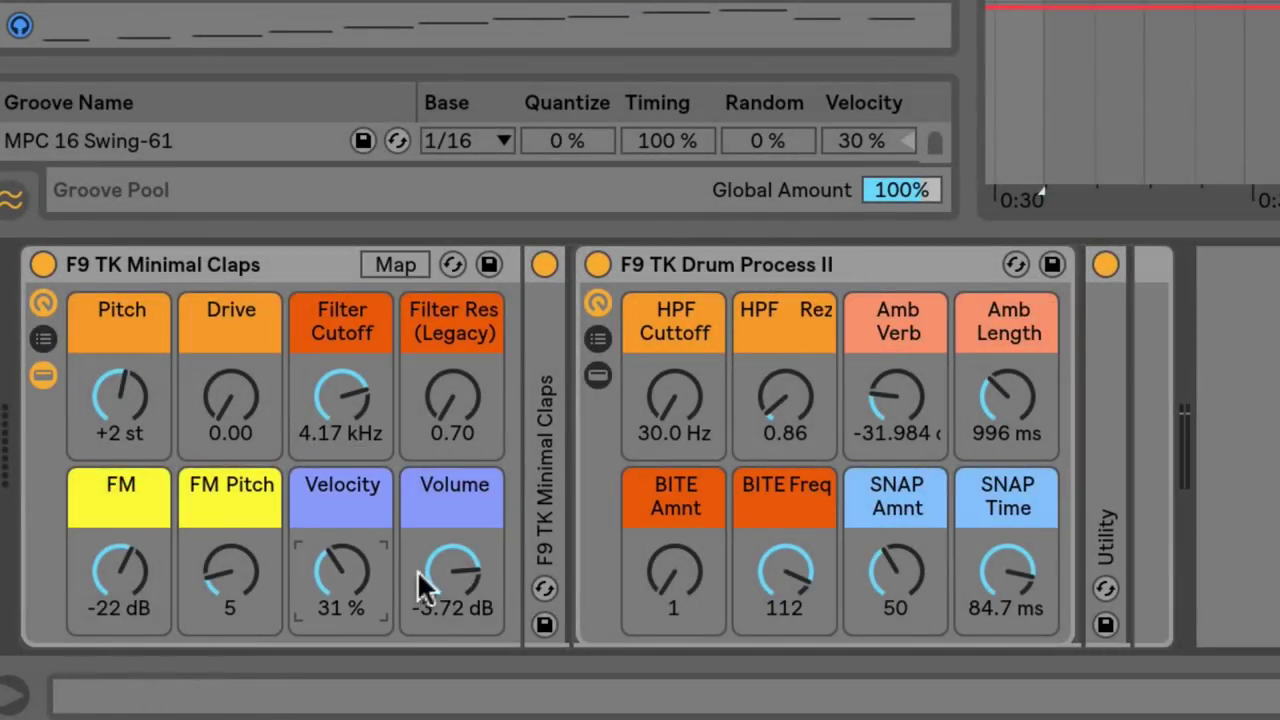
{"action": "left_click_drag", "start_coordinate": [440, 578], "coordinate": [442, 566]}
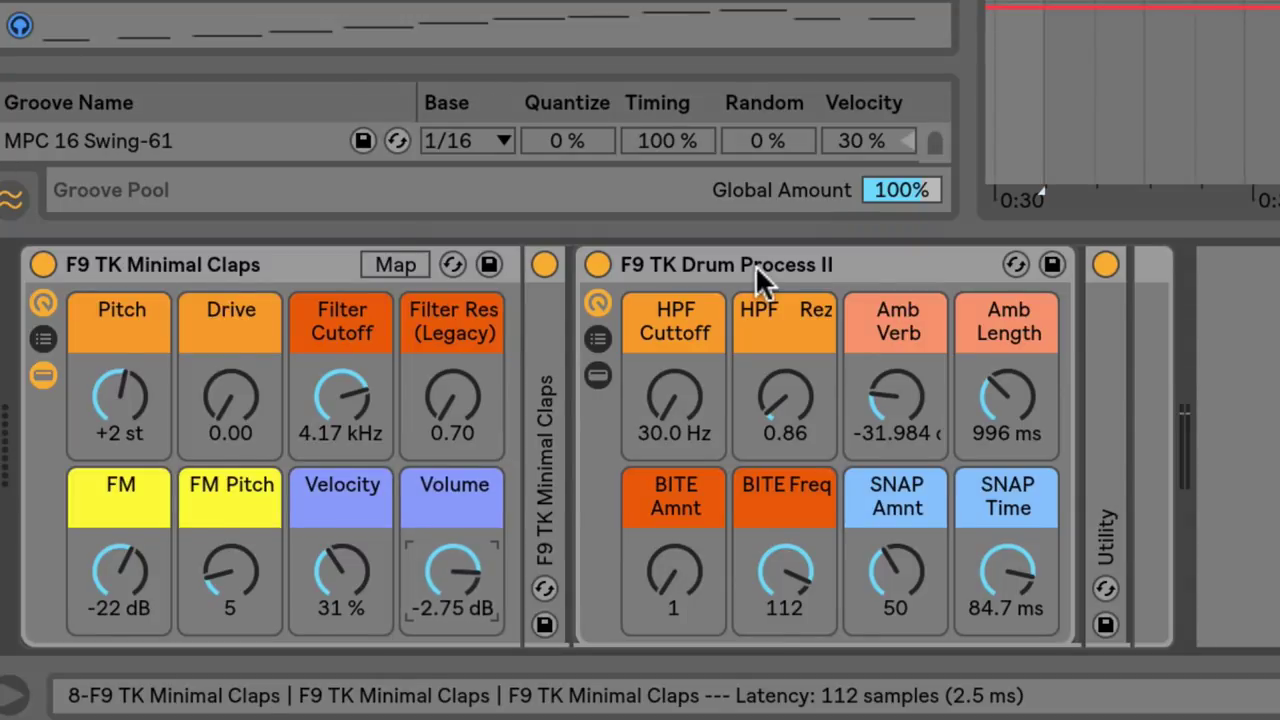
{"action": "left_click_drag", "start_coordinate": [447, 576], "coordinate": [447, 588]}
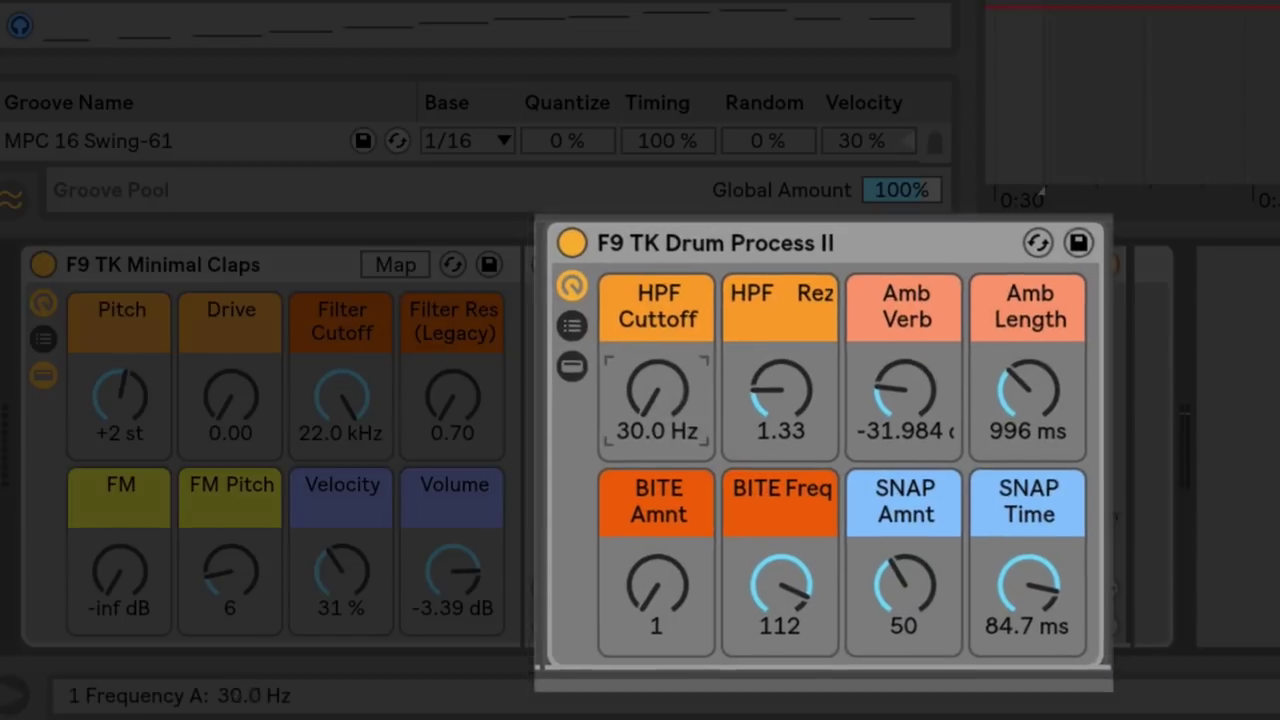
Sweep the Drum Process II HPF Cuttoff up to 6.59 kHz and back down, and adjust its Amb Verb and Amb Length.
{"action": "left_click_drag", "start_coordinate": [686, 382], "coordinate": [686, 326]}
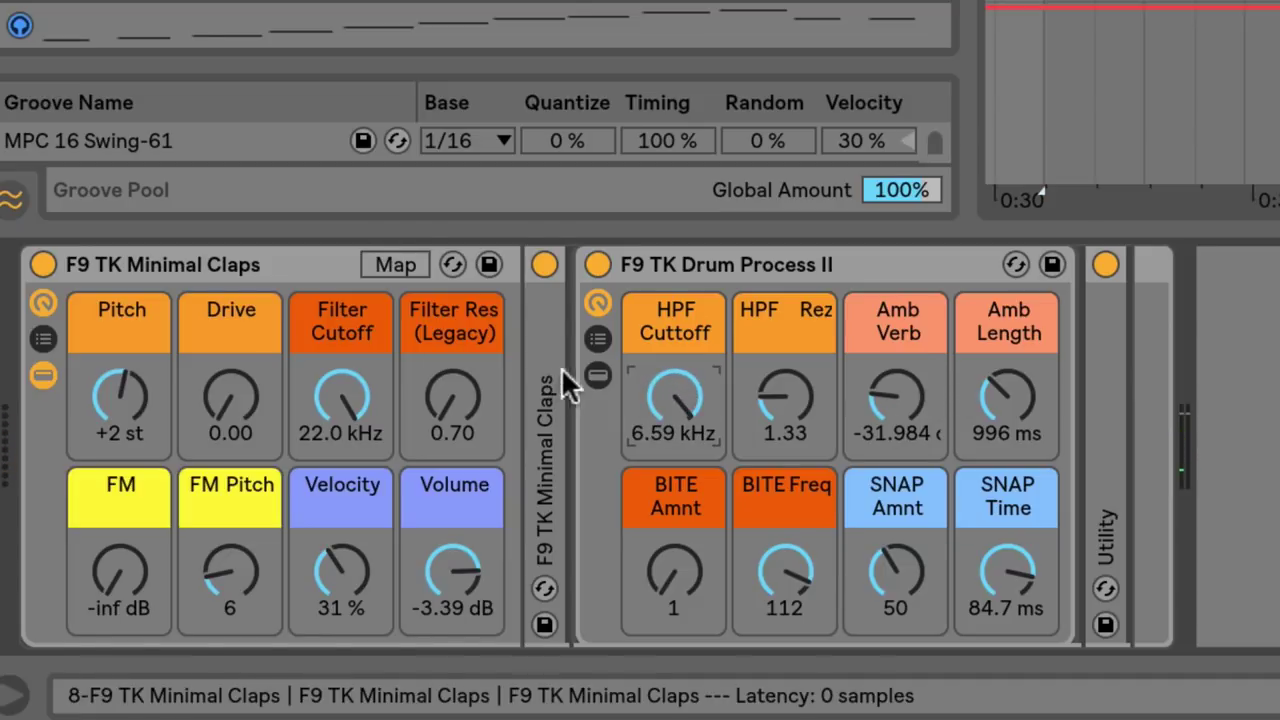
{"action": "left_click_drag", "start_coordinate": [666, 394], "coordinate": [666, 450]}
{"action": "left_click_drag", "start_coordinate": [1025, 418], "coordinate": [1025, 400]}
{"action": "left_click_drag", "start_coordinate": [905, 405], "coordinate": [905, 378]}
{"action": "left_click_drag", "start_coordinate": [1034, 409], "coordinate": [1034, 354]}
{"action": "left_click_drag", "start_coordinate": [884, 405], "coordinate": [890, 406]}
{"action": "left_click_drag", "start_coordinate": [1017, 403], "coordinate": [1017, 440]}
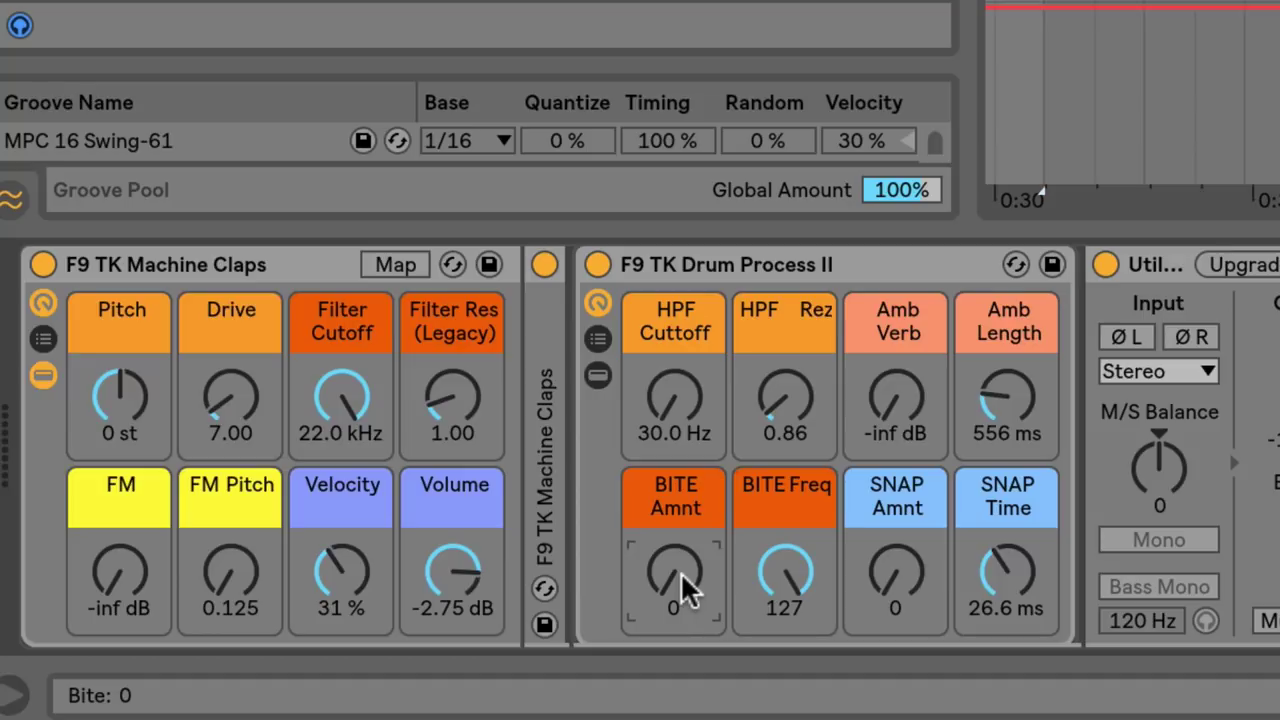
Try BITE Amnt at 113 together with BITE Freq on the Machine Claps track, and return BITE Amnt to 0.
{"action": "left_click_drag", "start_coordinate": [680, 565], "coordinate": [680, 455]}
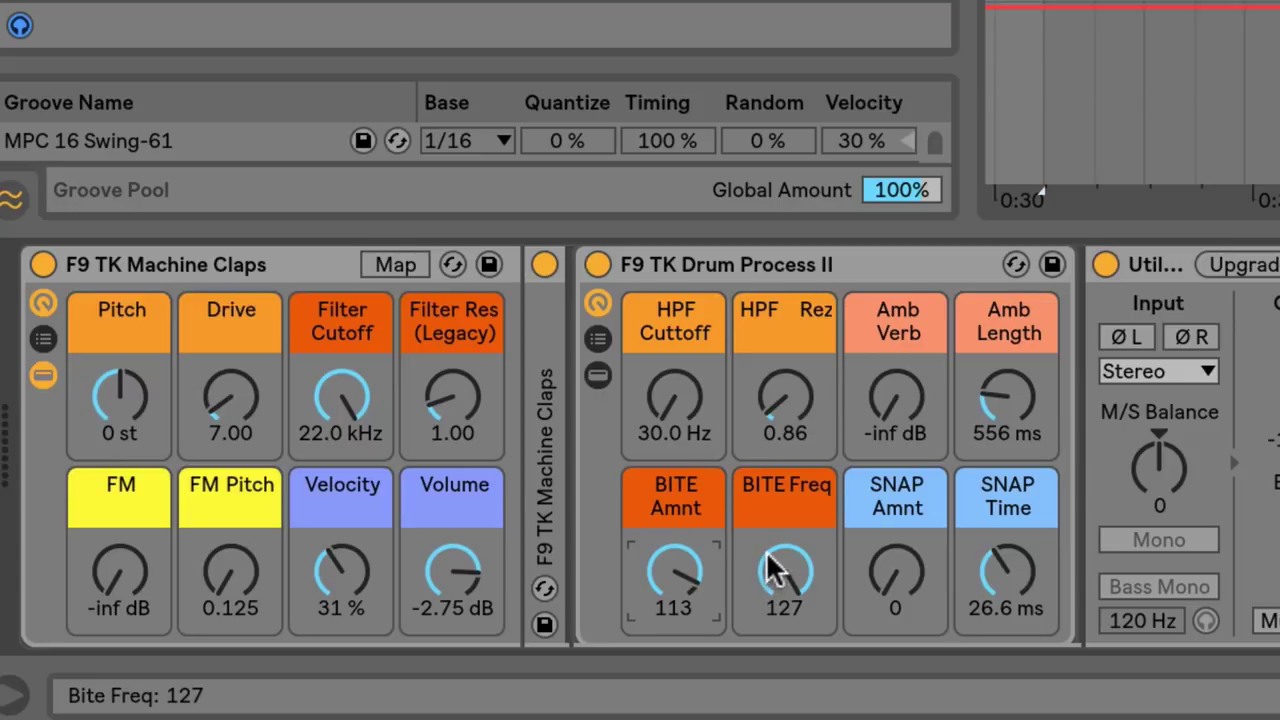
{"action": "mouse_move", "coordinate": [780, 580]}
{"action": "left_mouse_down"}
{"action": "mouse_move", "coordinate": [780, 663]}
{"action": "mouse_move", "coordinate": [780, 580]}
{"action": "left_mouse_up"}
{"action": "left_click_drag", "start_coordinate": [690, 555], "coordinate": [690, 668]}
{"action": "mouse_move", "coordinate": [668, 573]}
{"action": "left_mouse_down"}
{"action": "mouse_move", "coordinate": [668, 450]}
{"action": "mouse_move", "coordinate": [668, 573]}
{"action": "left_mouse_up"}
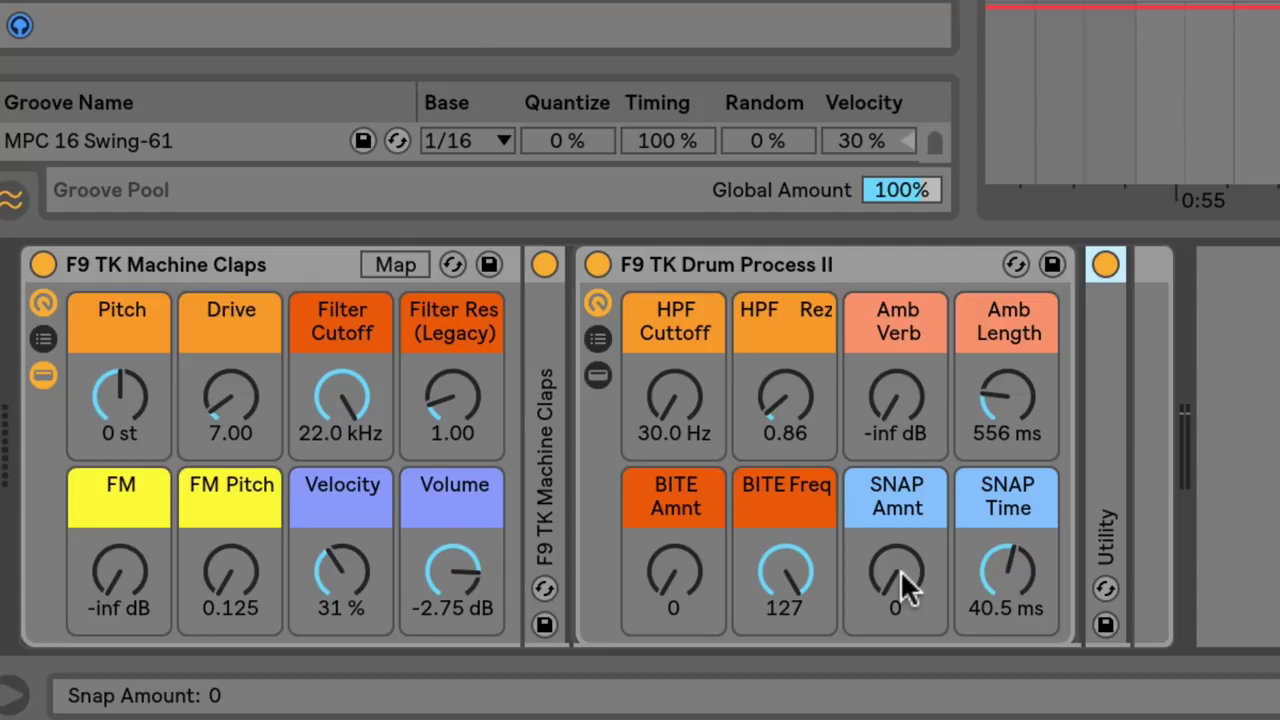
Set SNAP Amnt to 124 and SNAP Time to 10.0 ms in the Machine Claps track's Drum Process II rack.
{"action": "left_click_drag", "start_coordinate": [900, 569], "coordinate": [900, 444]}
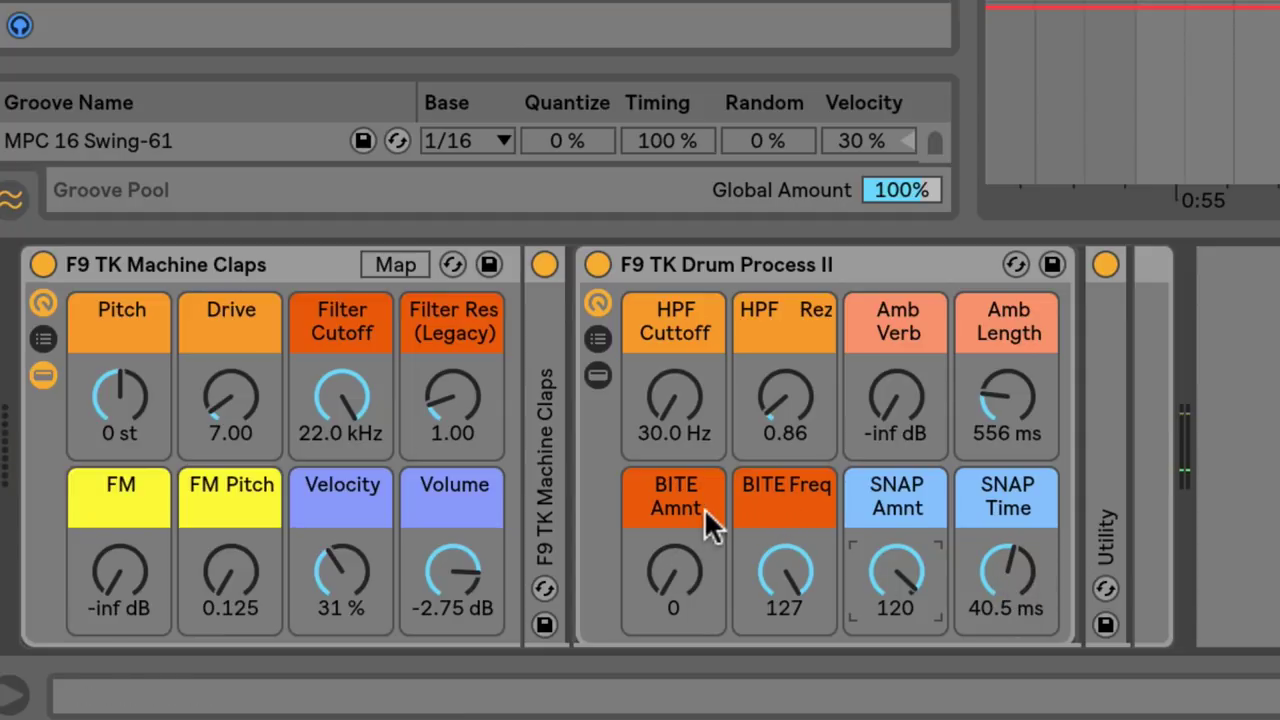
{"action": "left_click_drag", "start_coordinate": [907, 597], "coordinate": [887, 571]}
{"action": "left_click", "coordinate": [1005, 570]}
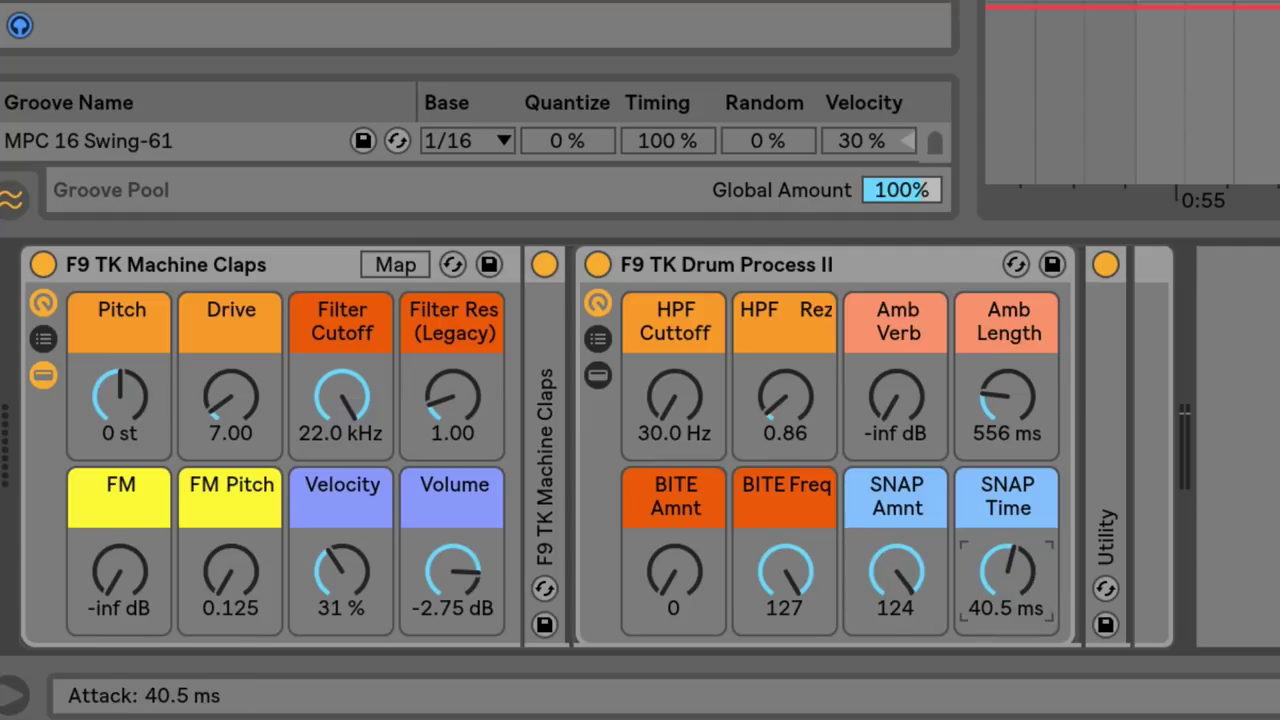
{"action": "left_click_drag", "start_coordinate": [1008, 585], "coordinate": [1008, 660]}
{"action": "mouse_move", "coordinate": [1006, 573]}
{"action": "left_mouse_down"}
{"action": "mouse_move", "coordinate": [1006, 450]}
{"action": "mouse_move", "coordinate": [1006, 575]}
{"action": "left_mouse_up"}
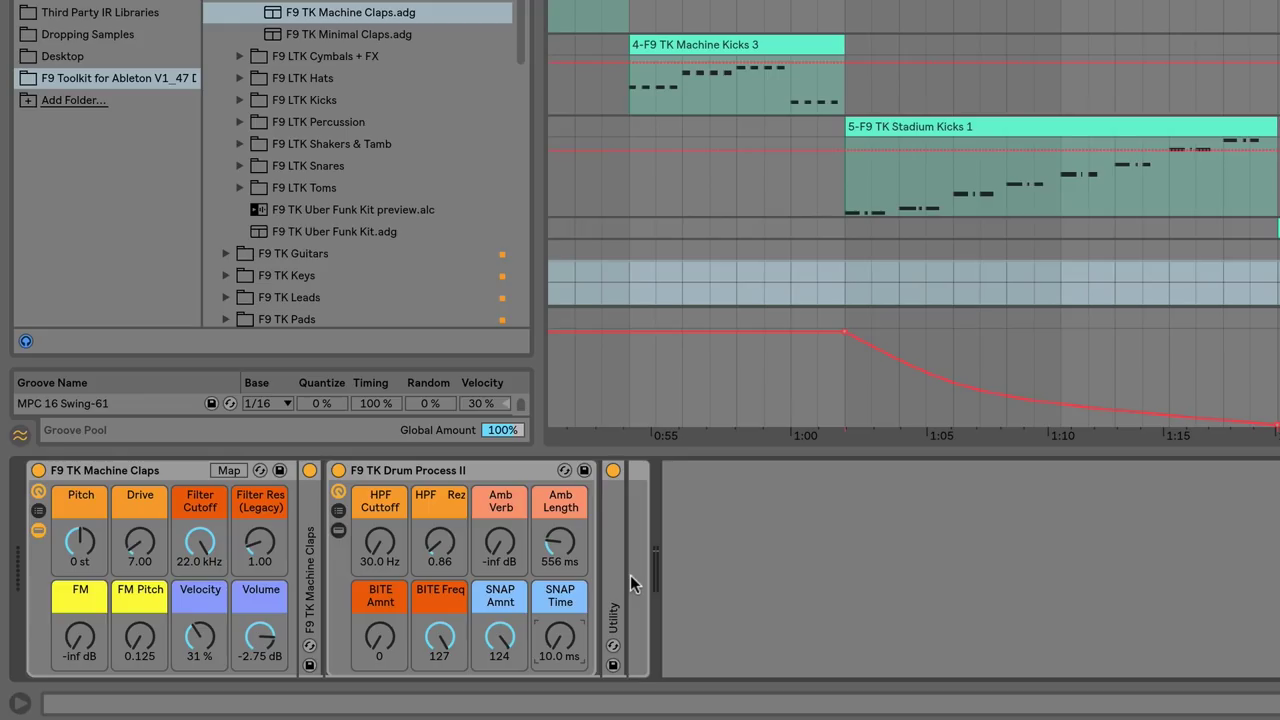
Reveal the device chain inside the F9 TK Drum Process II rack.
{"action": "double_click", "coordinate": [635, 583]}
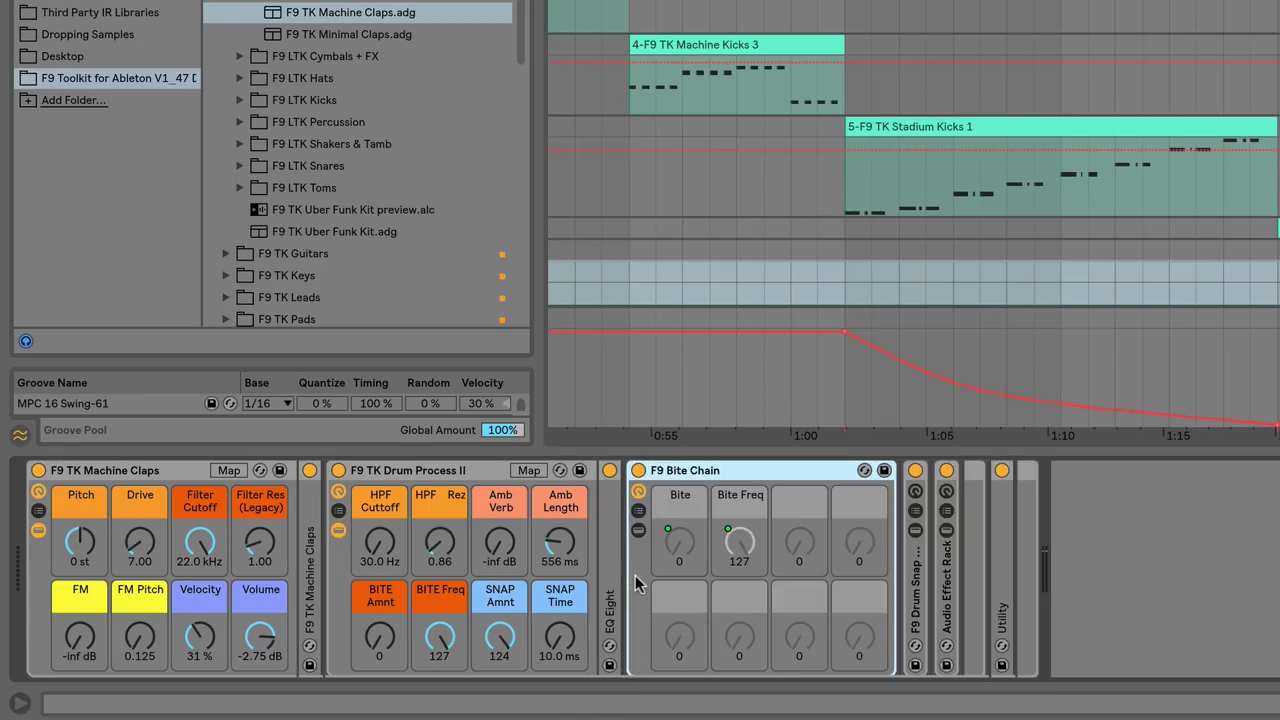
Unfold the F9 Drum Snap Chain inside the Drum Process II rack and show the rack's macro mappings.
{"action": "double_click", "coordinate": [915, 578]}
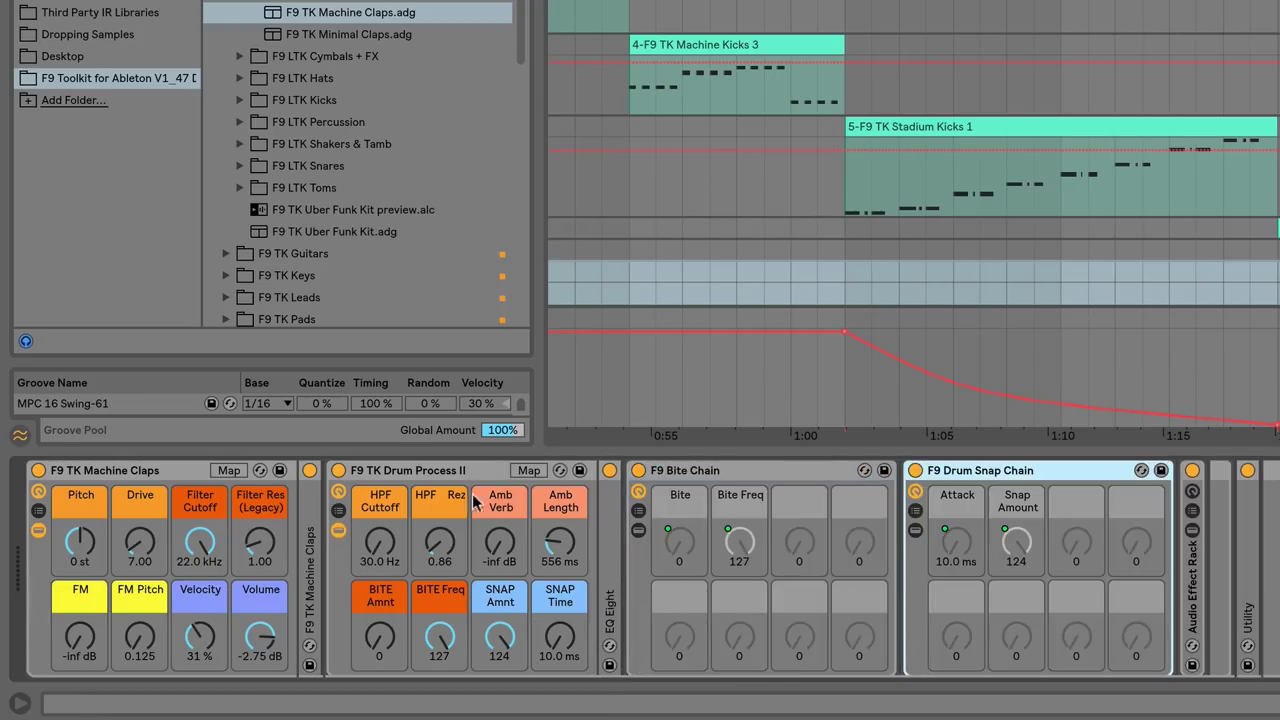
{"action": "left_click", "coordinate": [526, 471]}
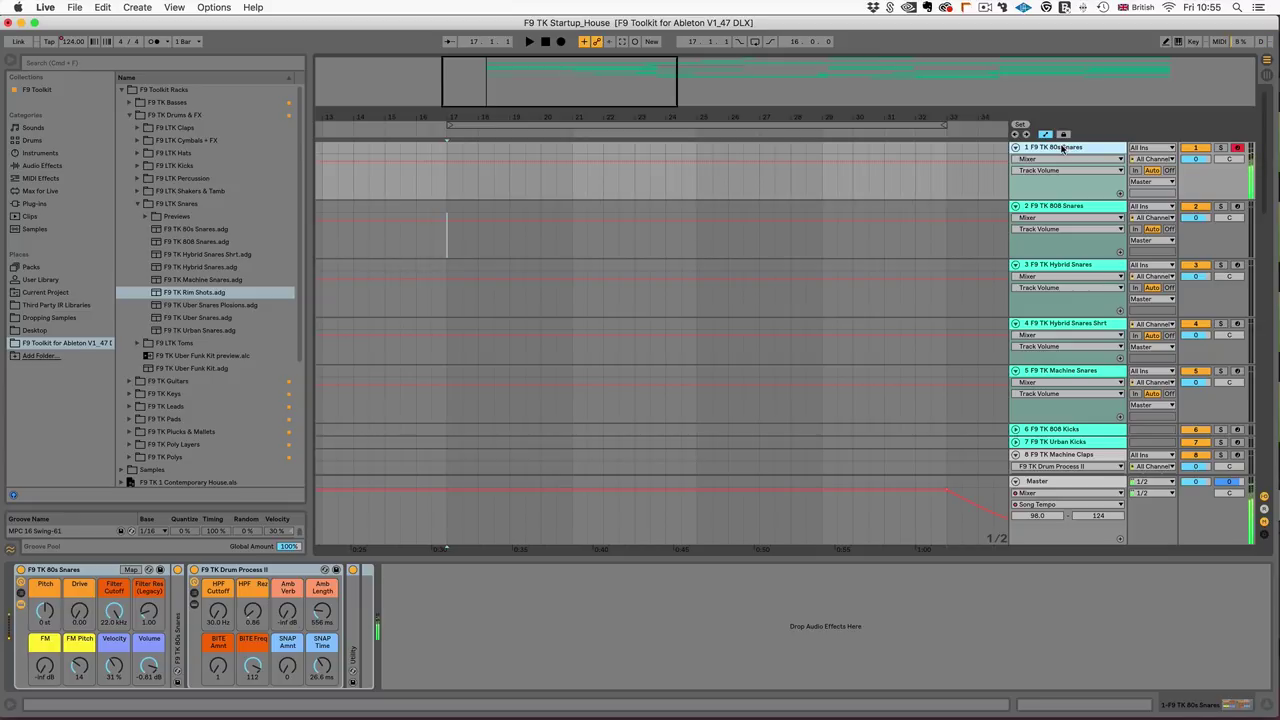
Arm the 808, Hybrid, Hybrid Shrt and Machine Snares tracks in turn to audition them, and lower the Rim Shots rack's Pitch.
{"action": "left_click", "coordinate": [1245, 206]}
{"action": "left_click", "coordinate": [1237, 206]}
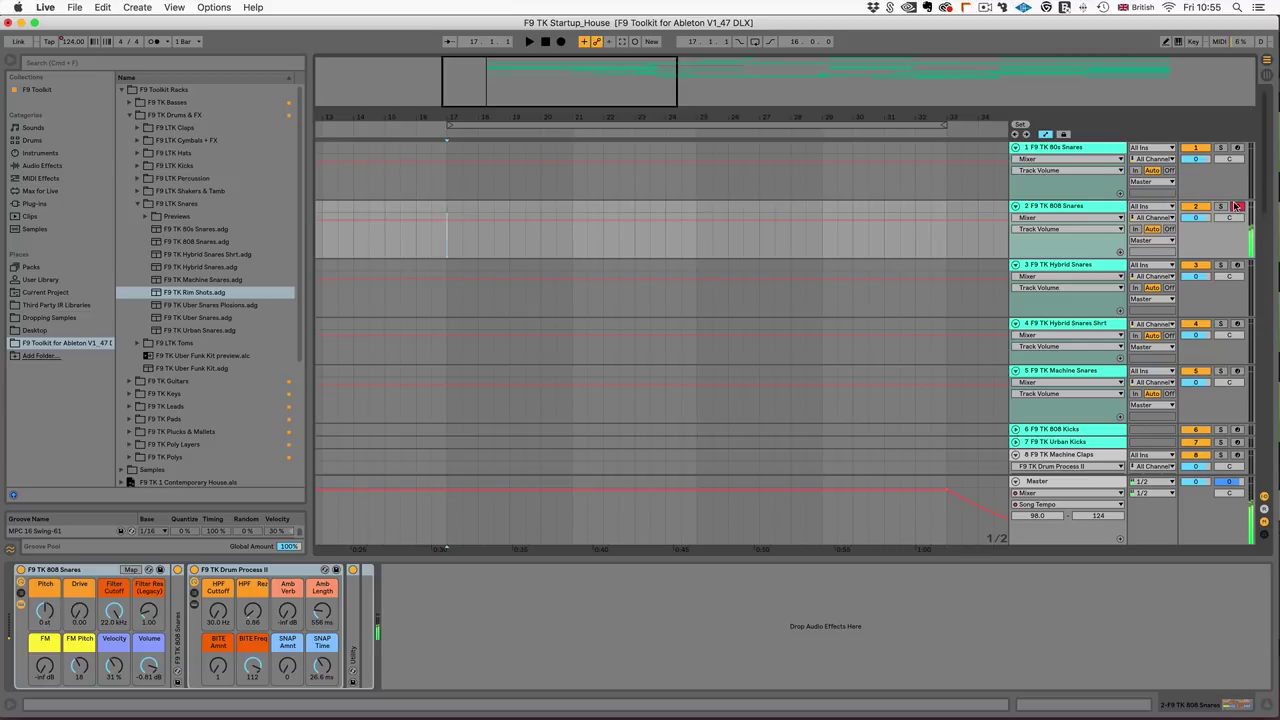
{"action": "left_click", "coordinate": [1068, 281]}
{"action": "left_click", "coordinate": [1238, 265]}
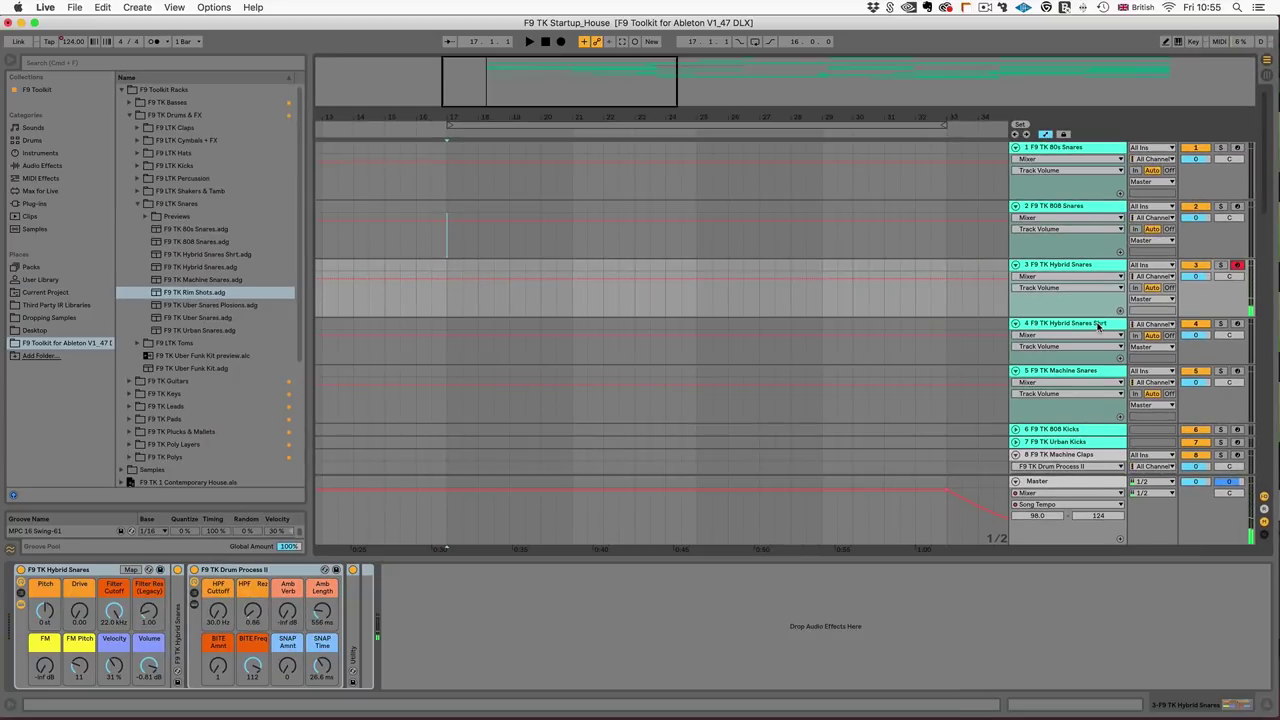
{"action": "left_click", "coordinate": [1098, 326]}
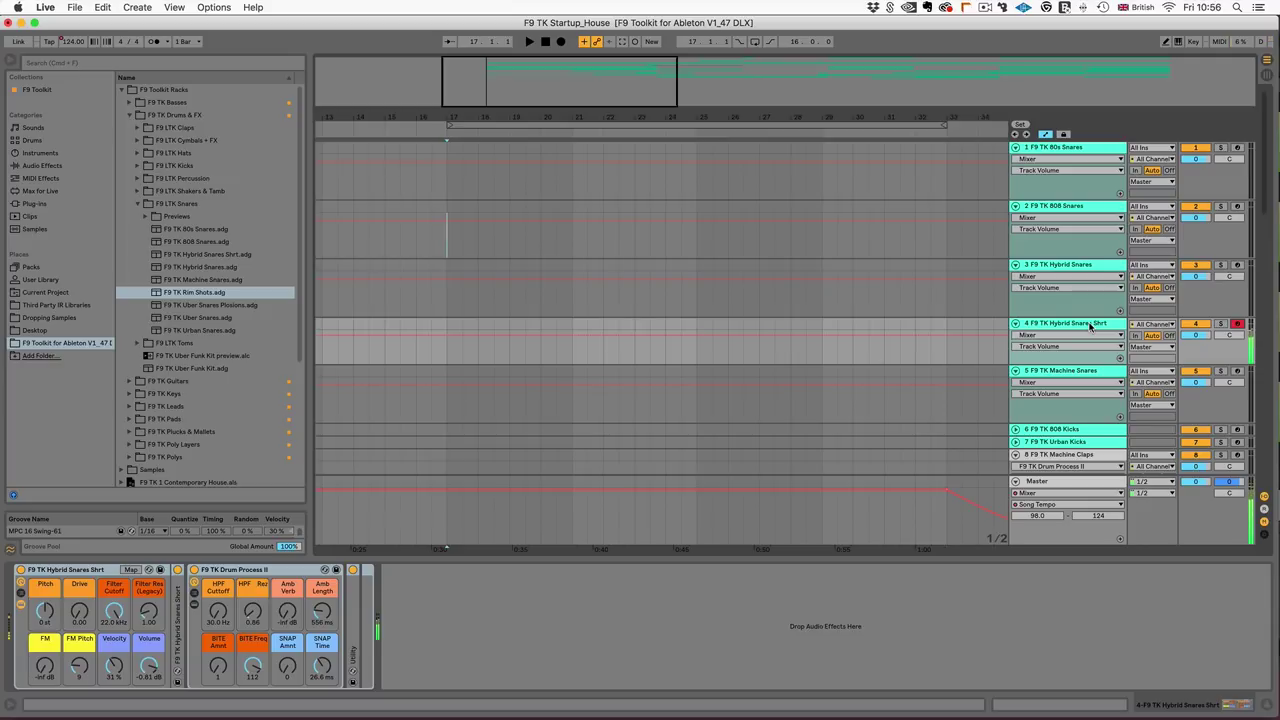
{"action": "left_click", "coordinate": [1066, 372]}
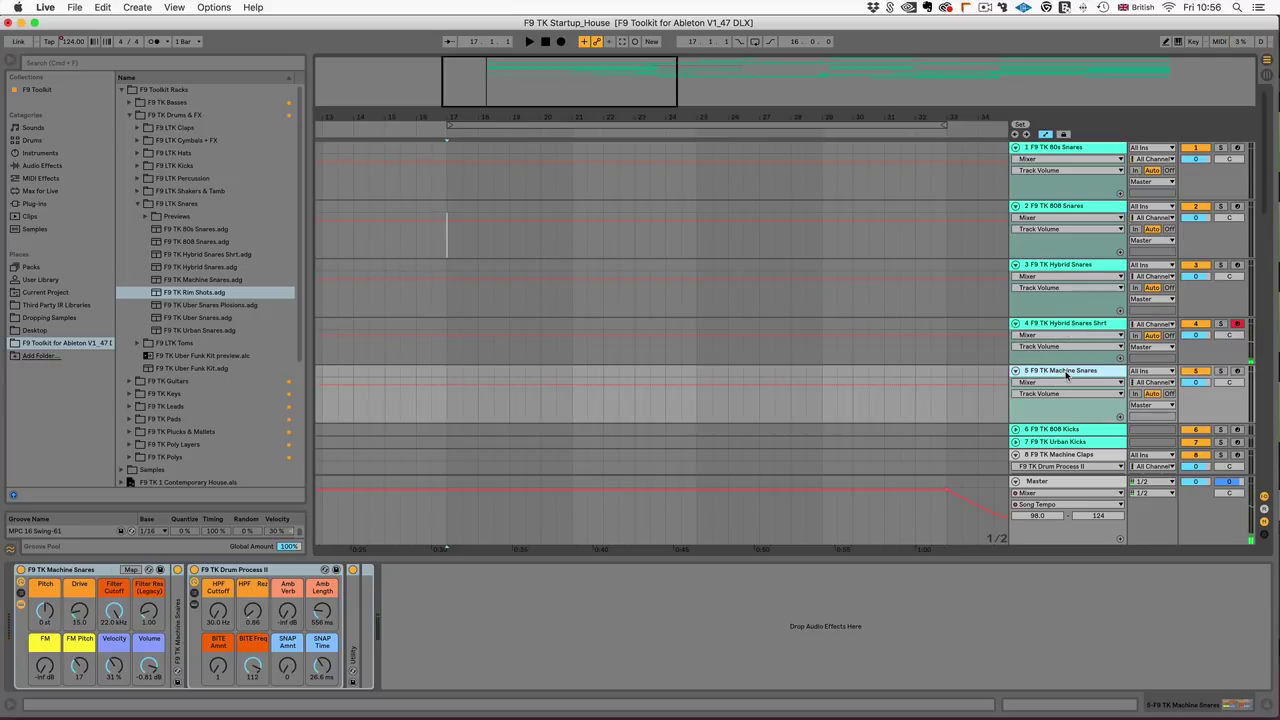
{"action": "left_click", "coordinate": [1238, 371]}
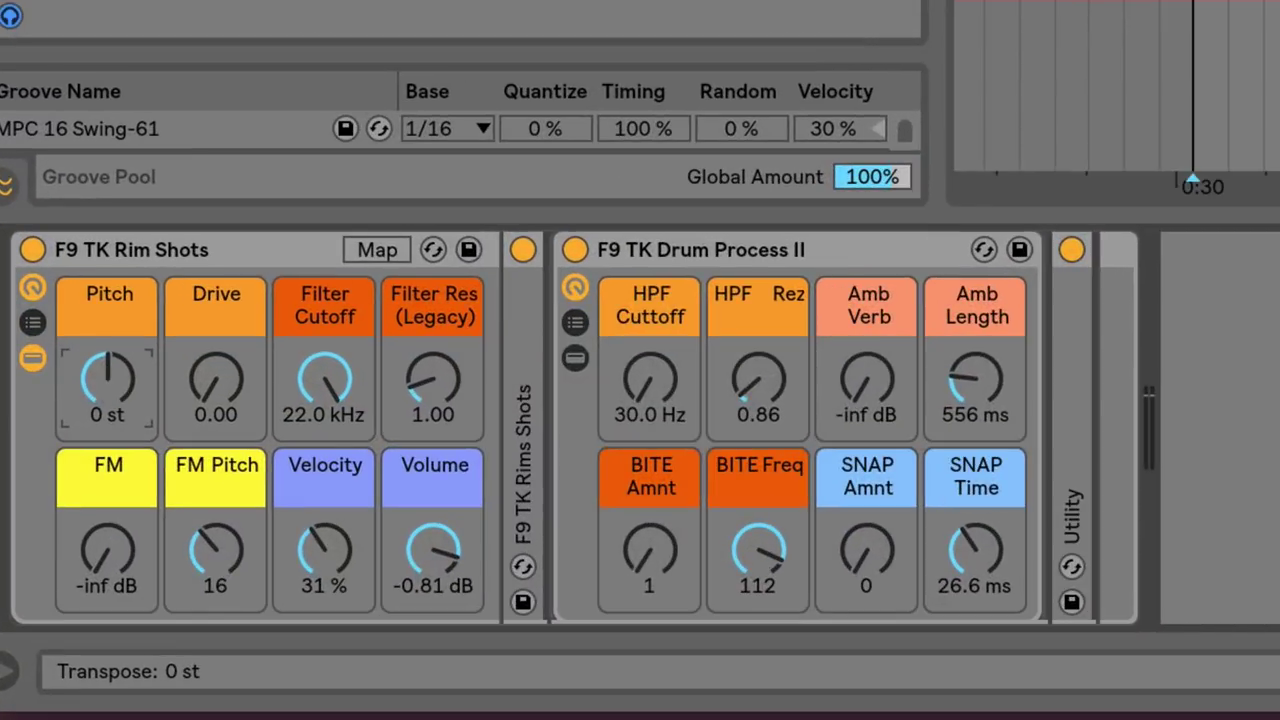
{"action": "left_click_drag", "start_coordinate": [107, 380], "coordinate": [107, 480]}
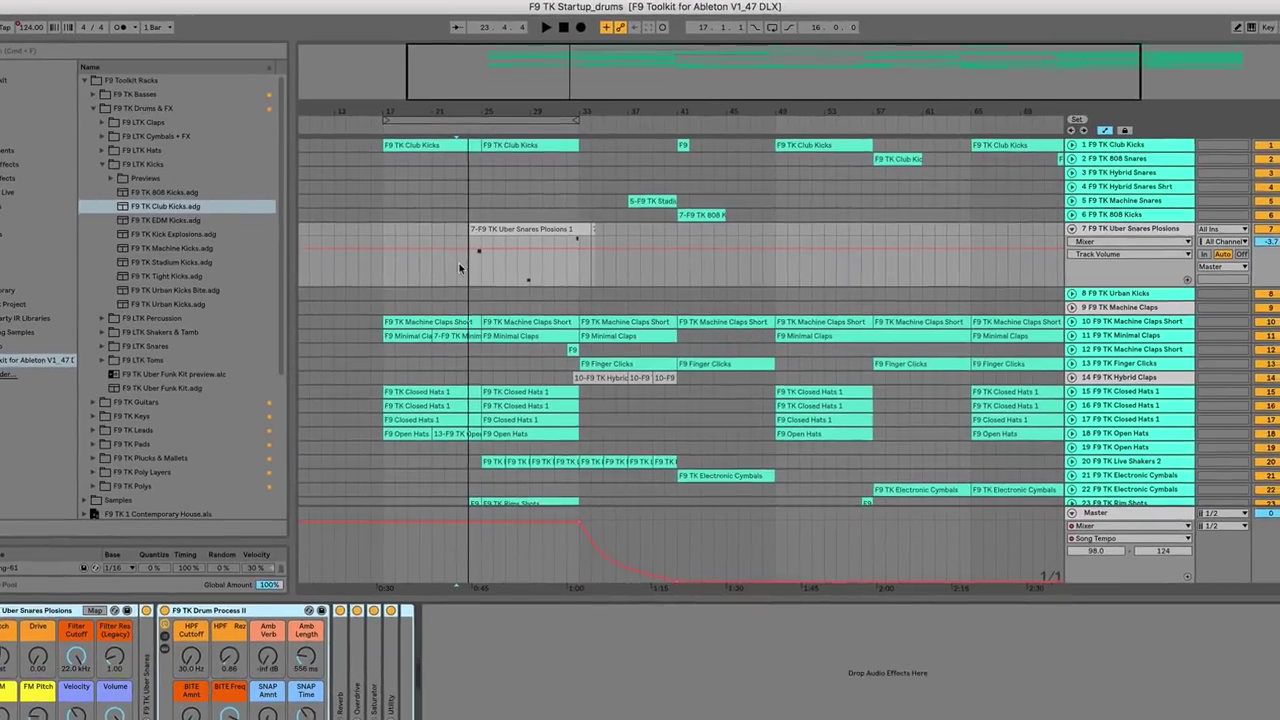
Place the playback start before the Uber Snares Plosions clip and unfold that track's Reverb, Overdrive, Saturator and Utility devices.
{"action": "left_click", "coordinate": [458, 261]}
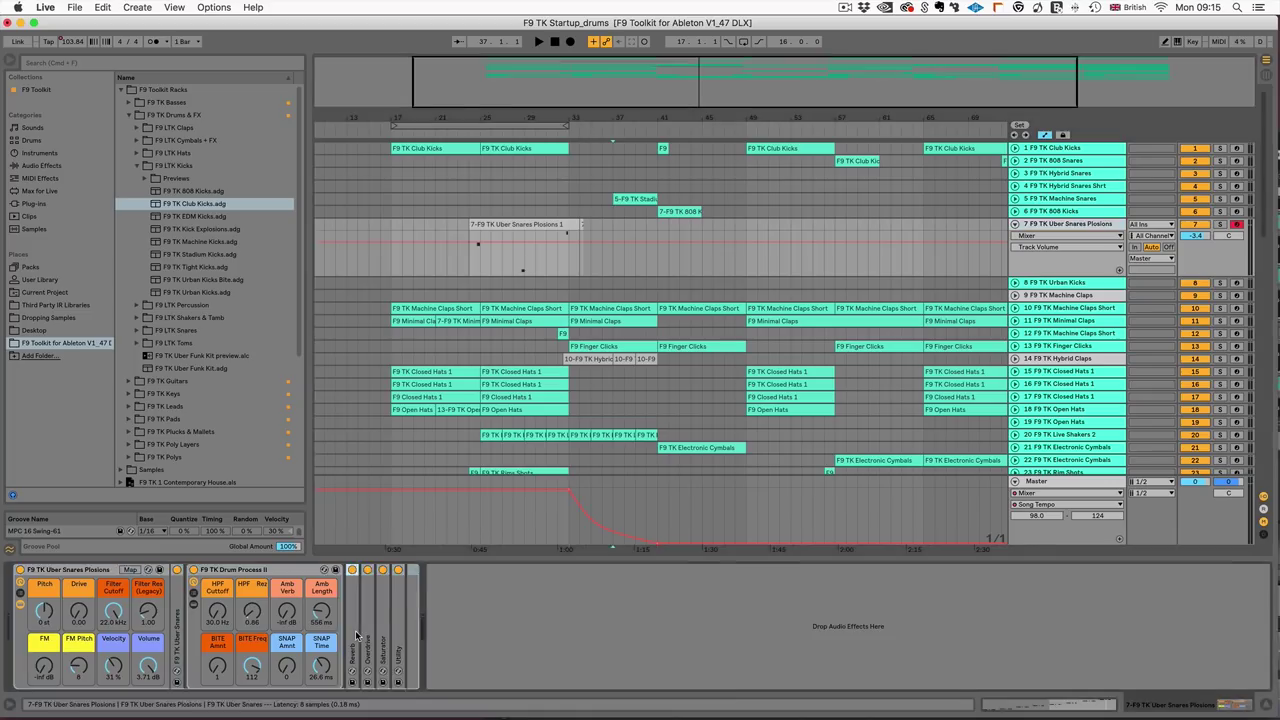
{"action": "double_click", "coordinate": [353, 634]}
{"action": "double_click", "coordinate": [679, 630]}
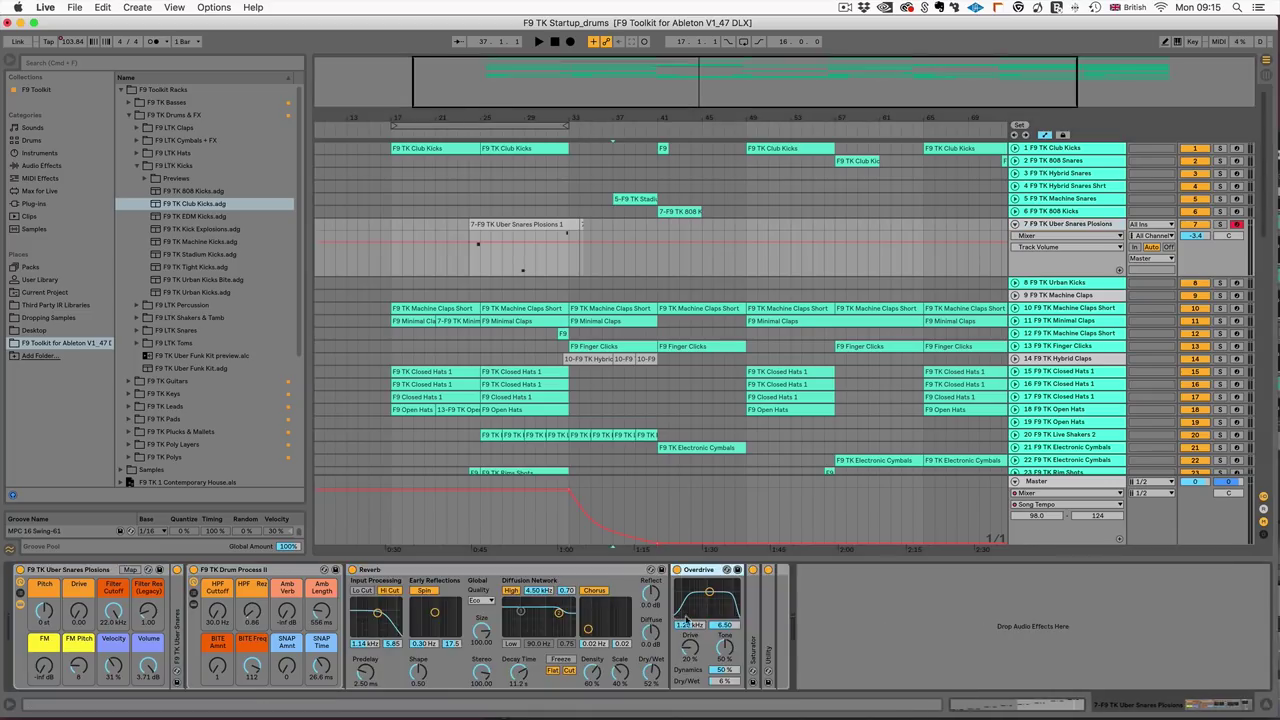
{"action": "double_click", "coordinate": [752, 625]}
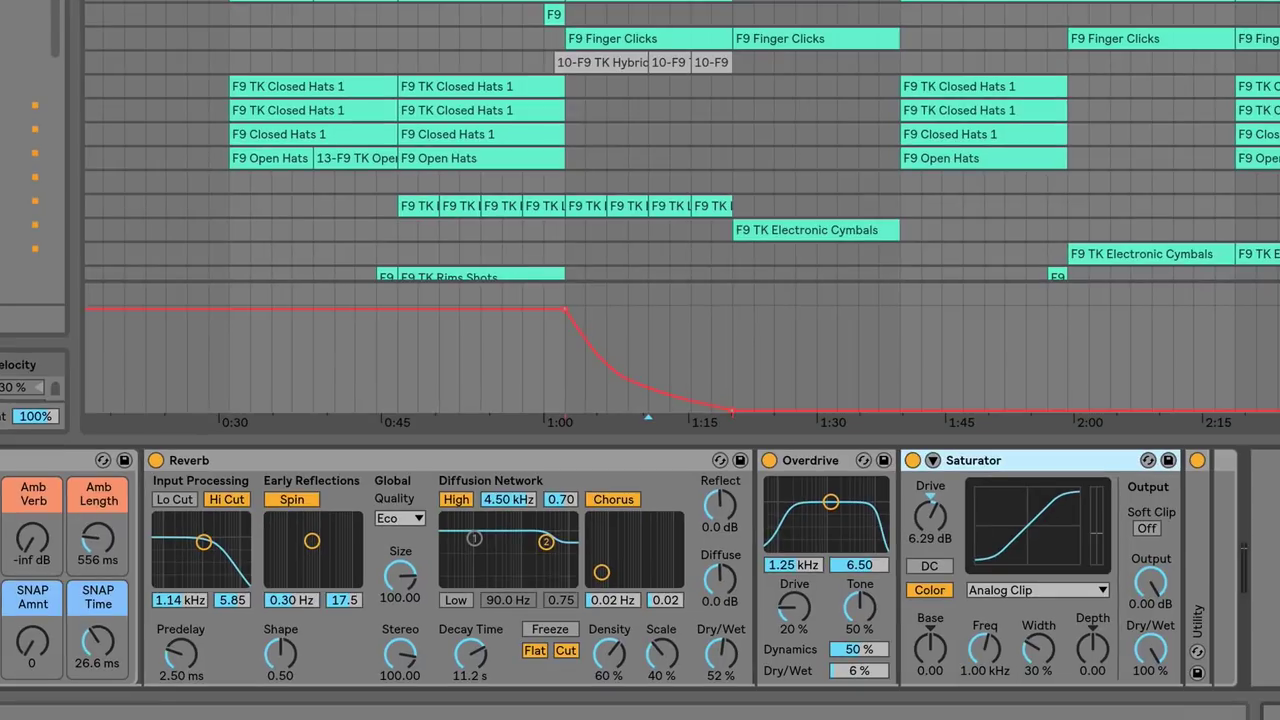
{"action": "double_click", "coordinate": [1197, 600]}
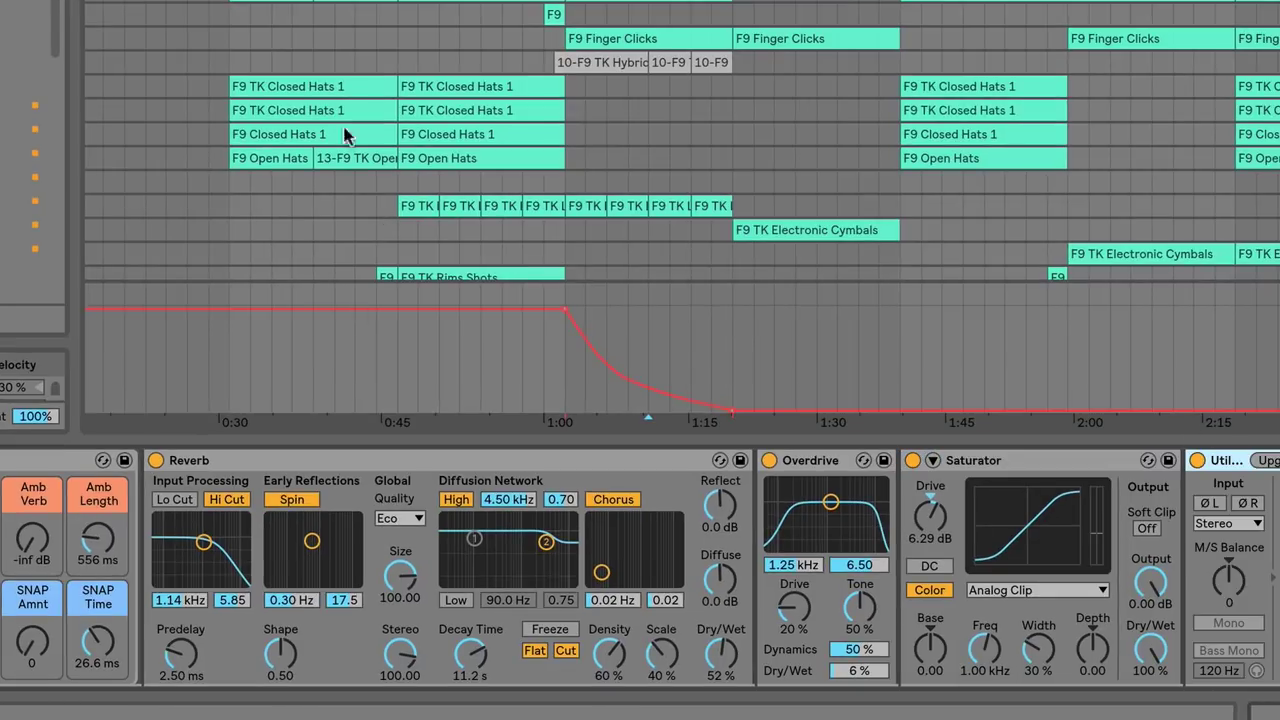
Fold up the Reverb, Overdrive, Saturator and Utility devices on the Uber Snares Plosions track.
{"action": "double_click", "coordinate": [271, 462]}
{"action": "double_click", "coordinate": [301, 462]}
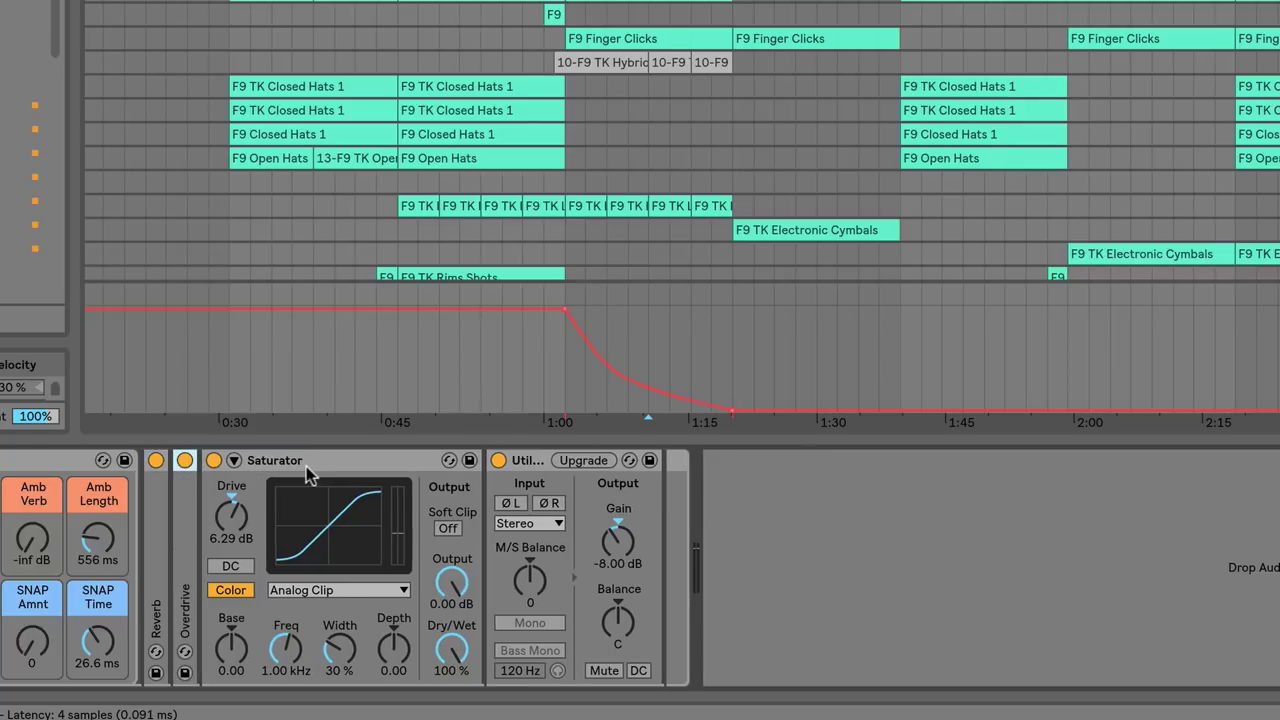
{"action": "double_click", "coordinate": [301, 464]}
{"action": "double_click", "coordinate": [301, 465]}
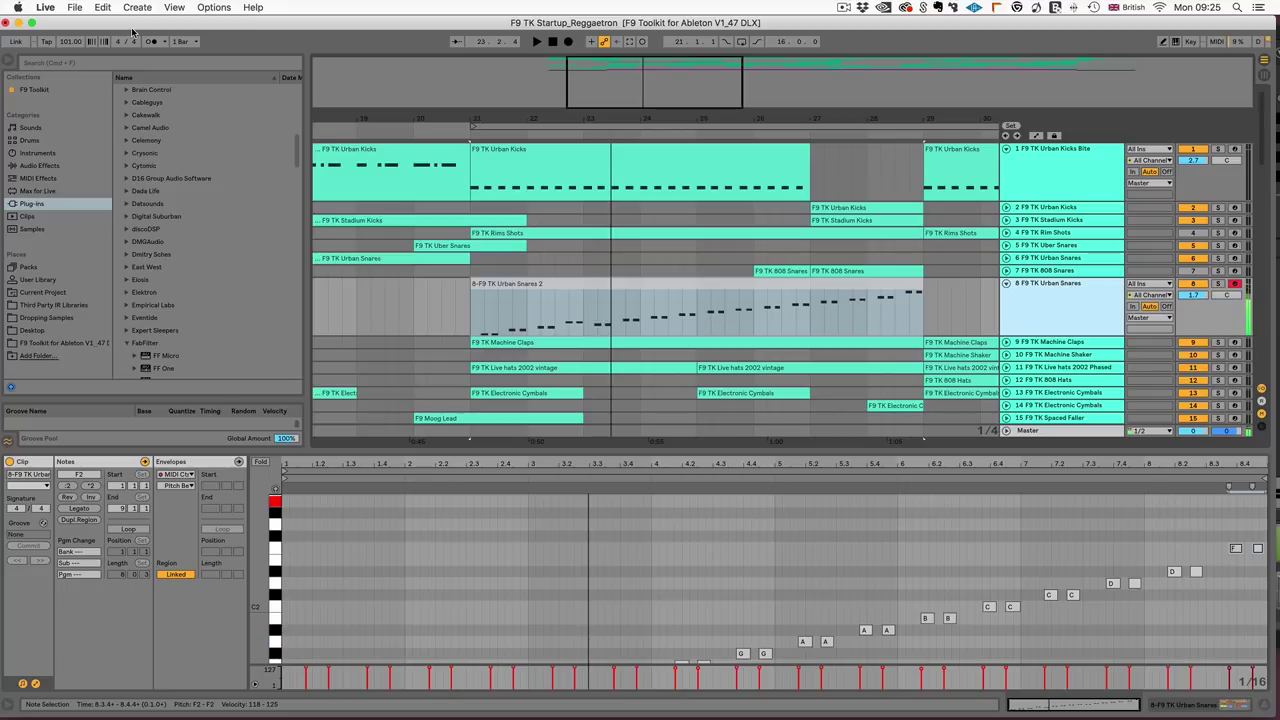
Open the Urban Snares clip's notes in the Reggaetron set and play it back through its final bars.
{"action": "left_click", "coordinate": [524, 284]}
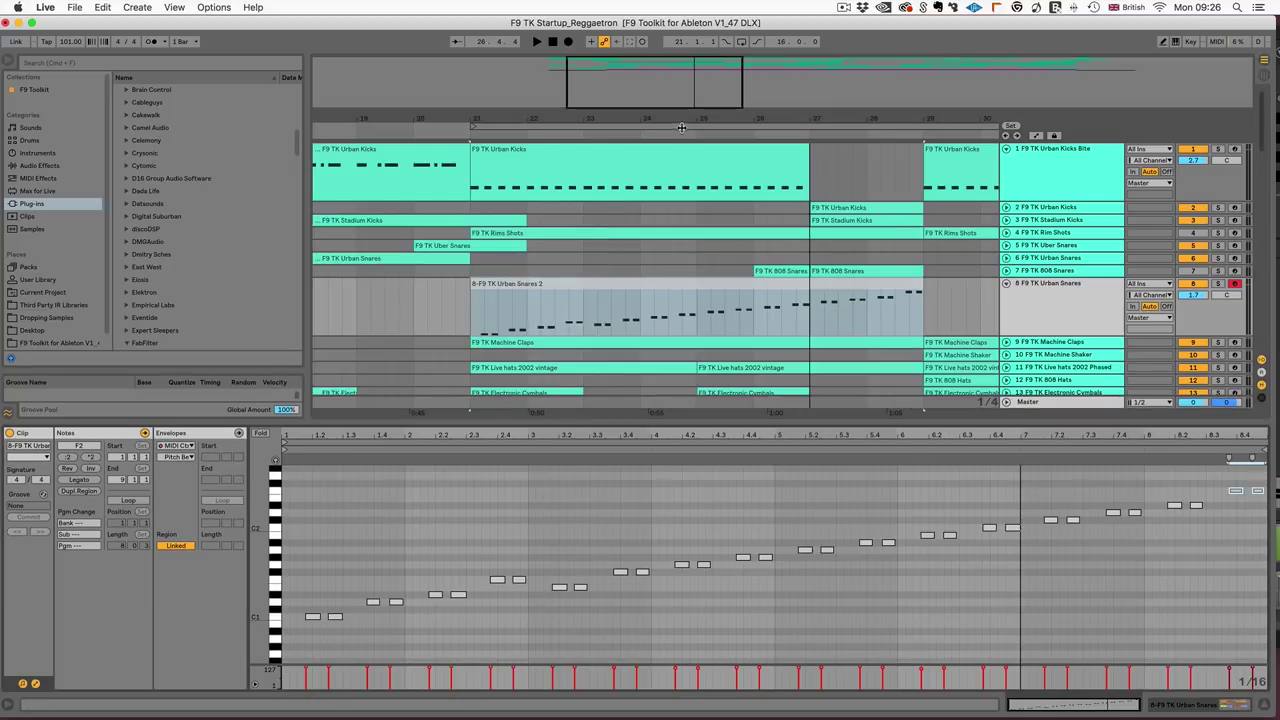
{"action": "key", "text": "space"}
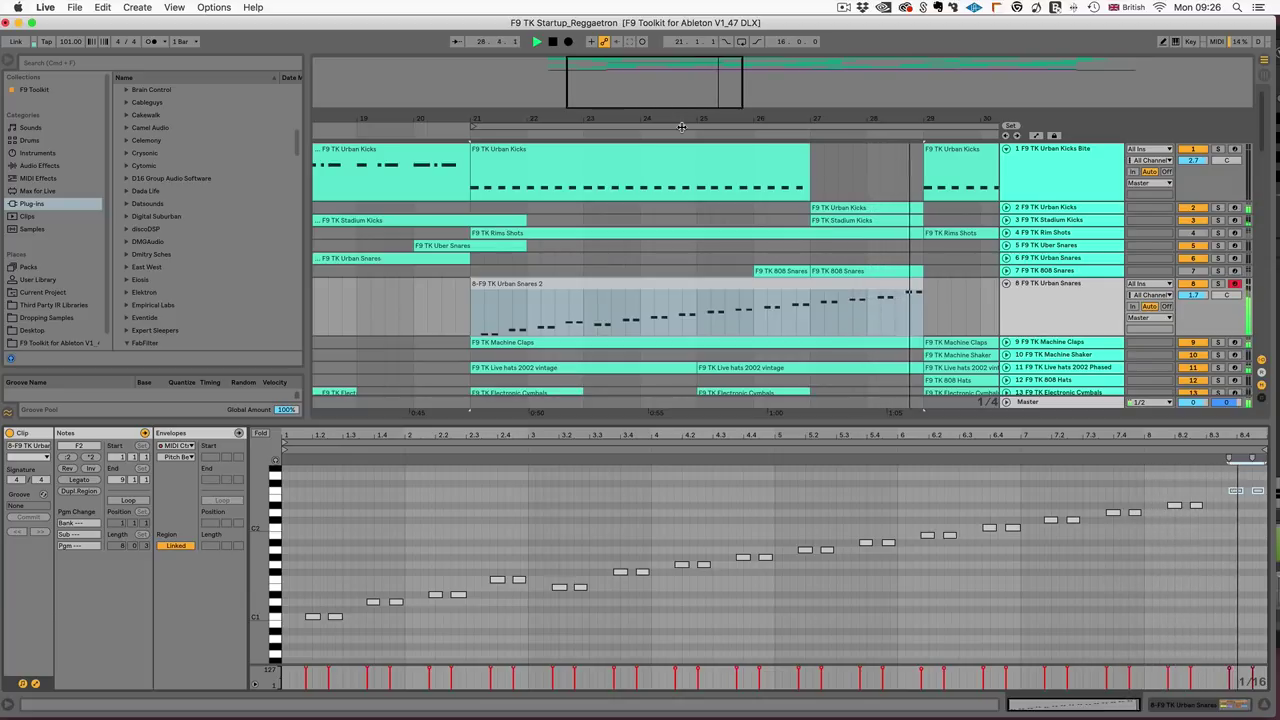
{"action": "key", "text": "space"}
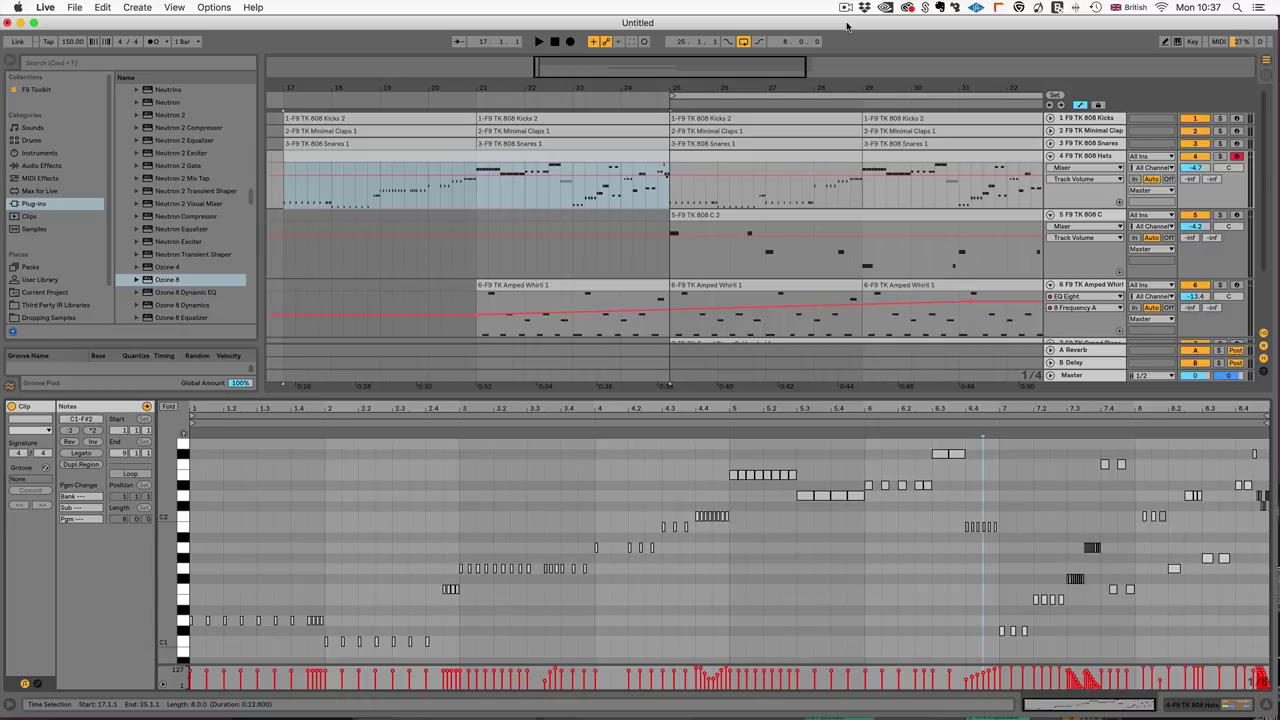
Audition the 808 Hats pattern, the Closed Hats 1 rack and the Open Hats Rough part in their sets.
{"action": "key", "text": "space"}
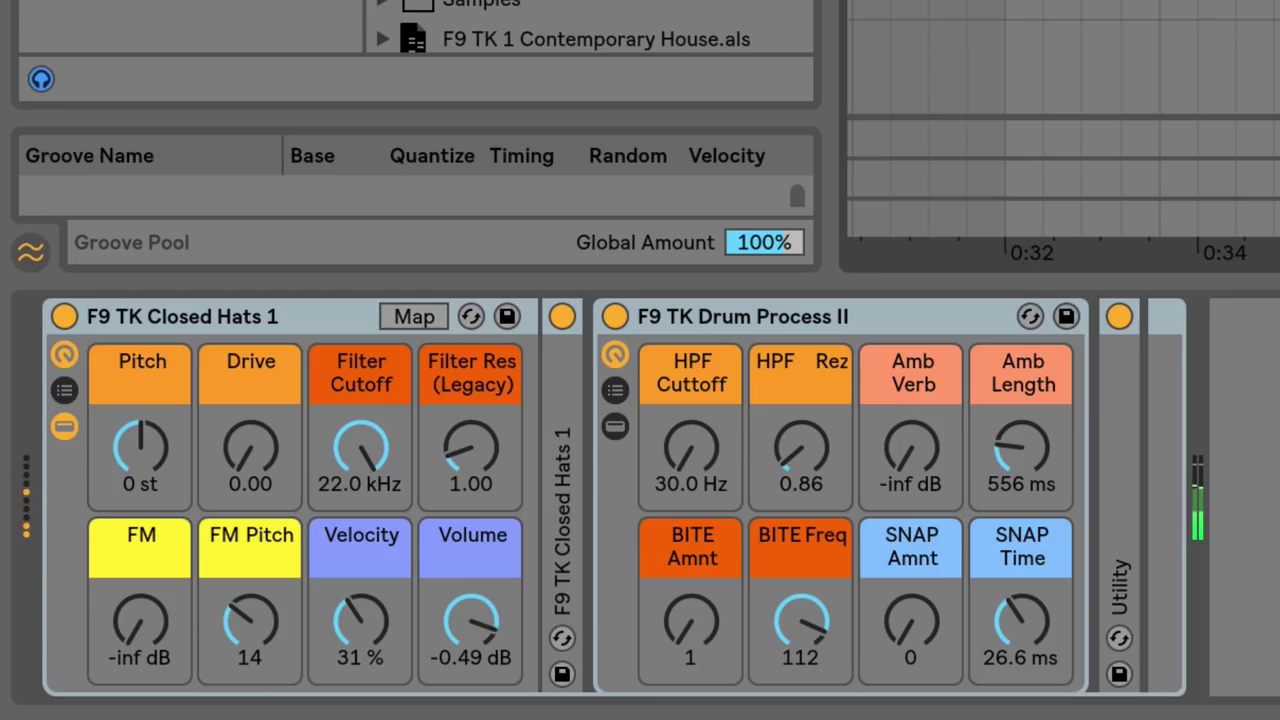
{"action": "key", "text": "Down"}
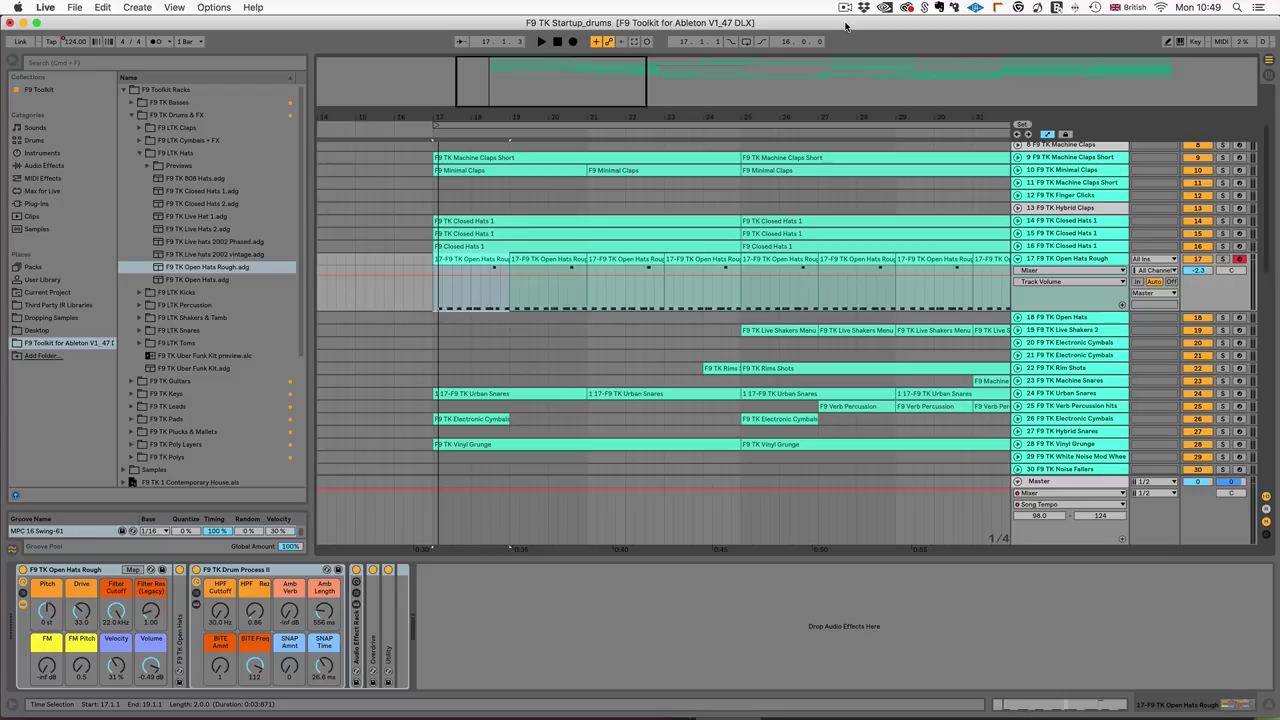
{"action": "key", "text": "space"}
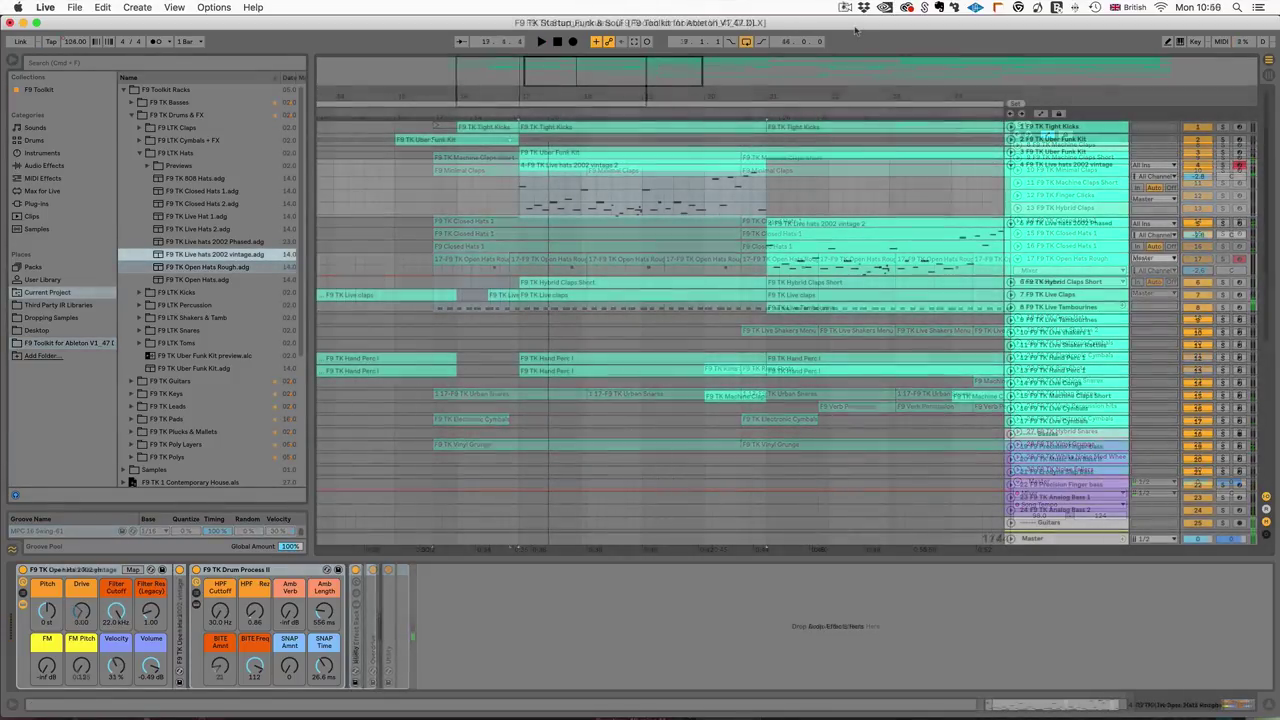
Browse the F9 LTK Hats folder through Live Hat 1 and Live Hats 2 to Live hats 2002 Phased.
{"action": "key", "text": "Up"}
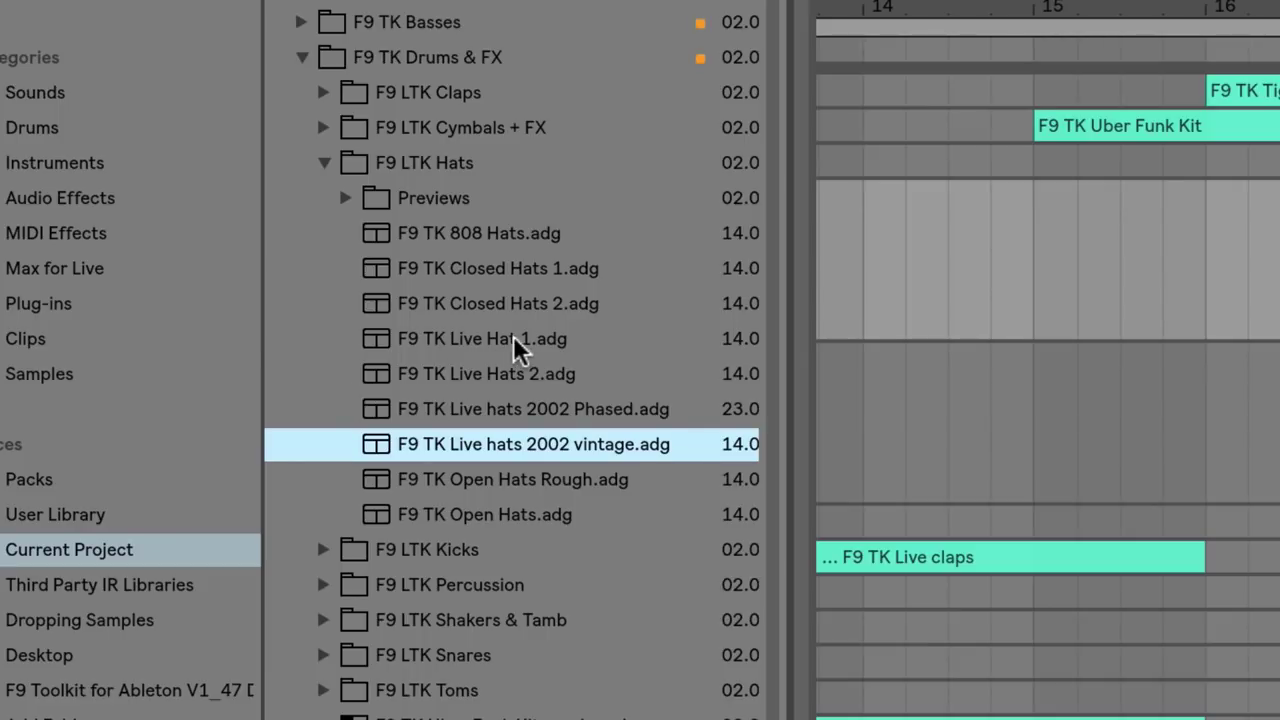
{"action": "left_click", "coordinate": [513, 338]}
{"action": "left_click", "coordinate": [513, 373]}
{"action": "left_click", "coordinate": [528, 408]}
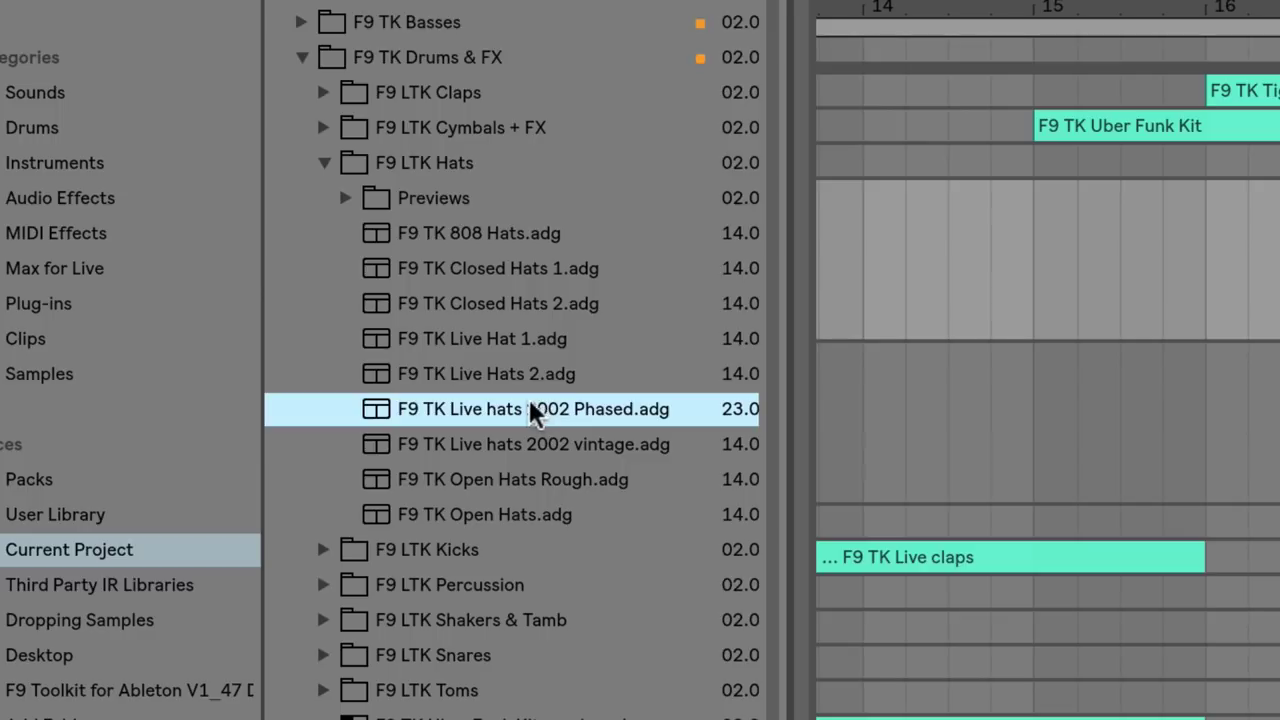
Play the Funk & Soul arrangement and toggle solo on the Live hats 2002 Phased track during playback.
{"action": "left_click_drag", "start_coordinate": [1279, 243], "coordinate": [1103, 243]}
{"action": "key", "text": "space"}
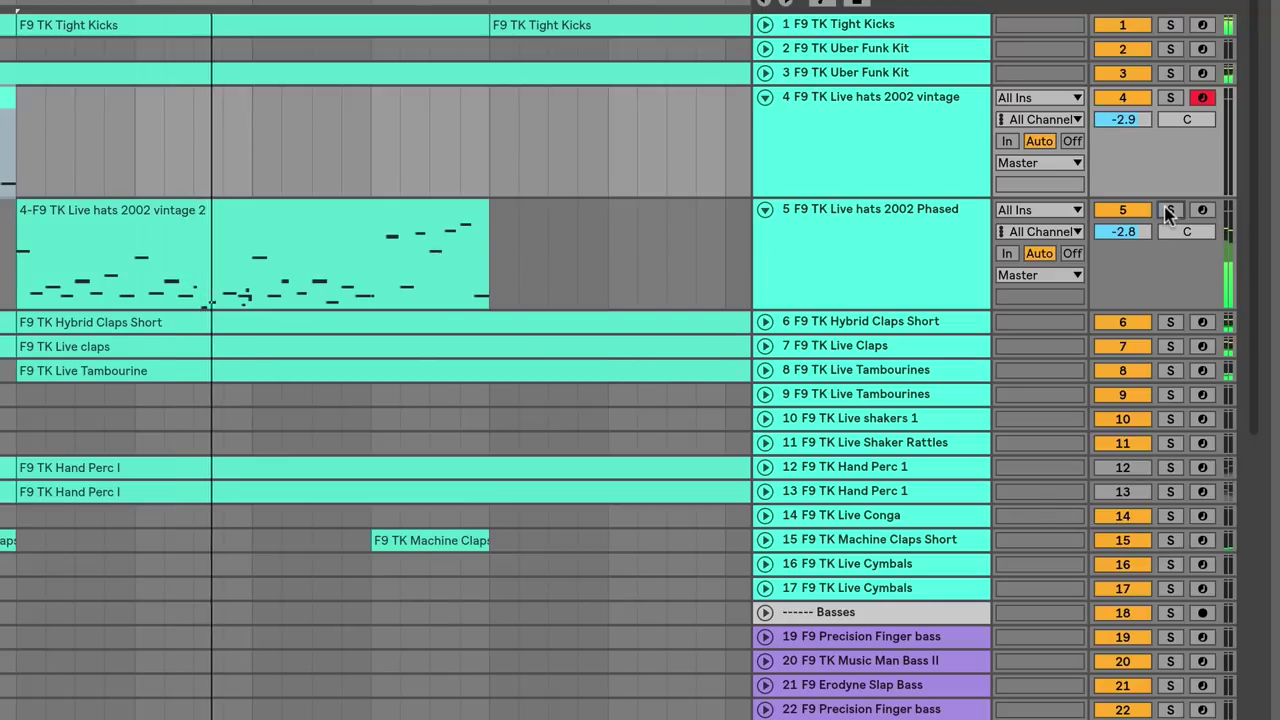
{"action": "left_click", "coordinate": [1265, 236]}
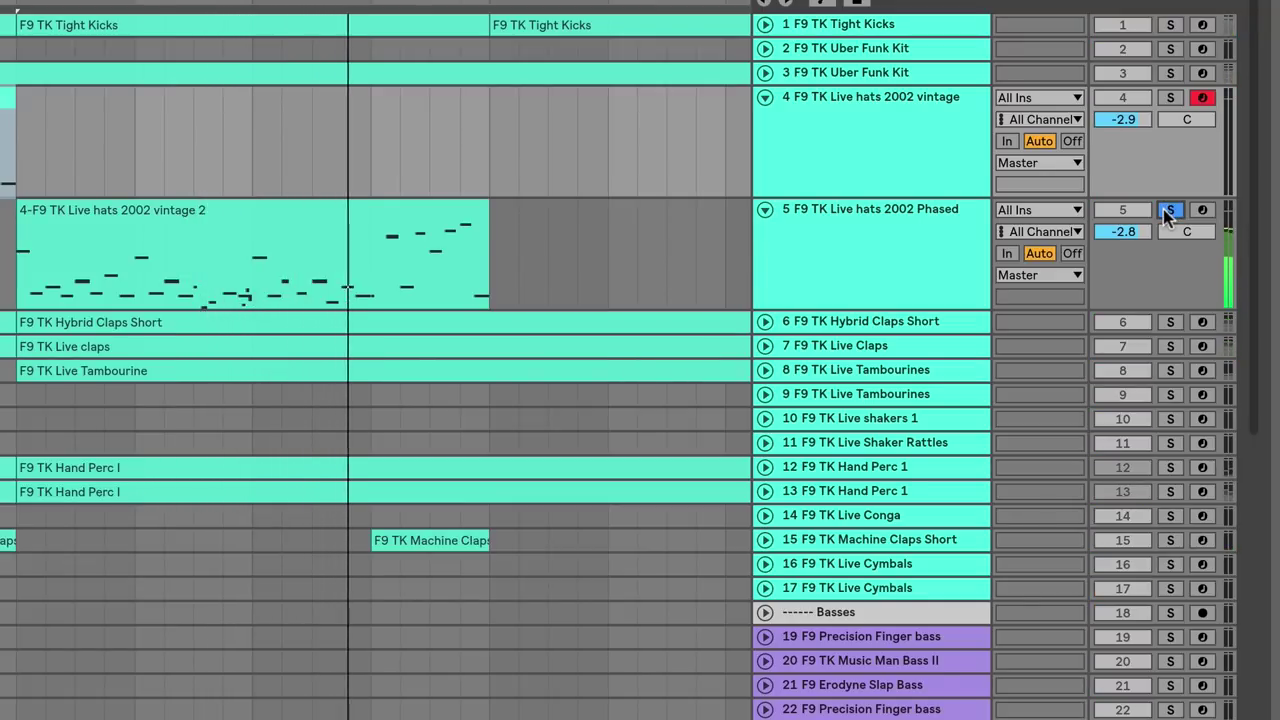
{"action": "left_click", "coordinate": [1168, 211]}
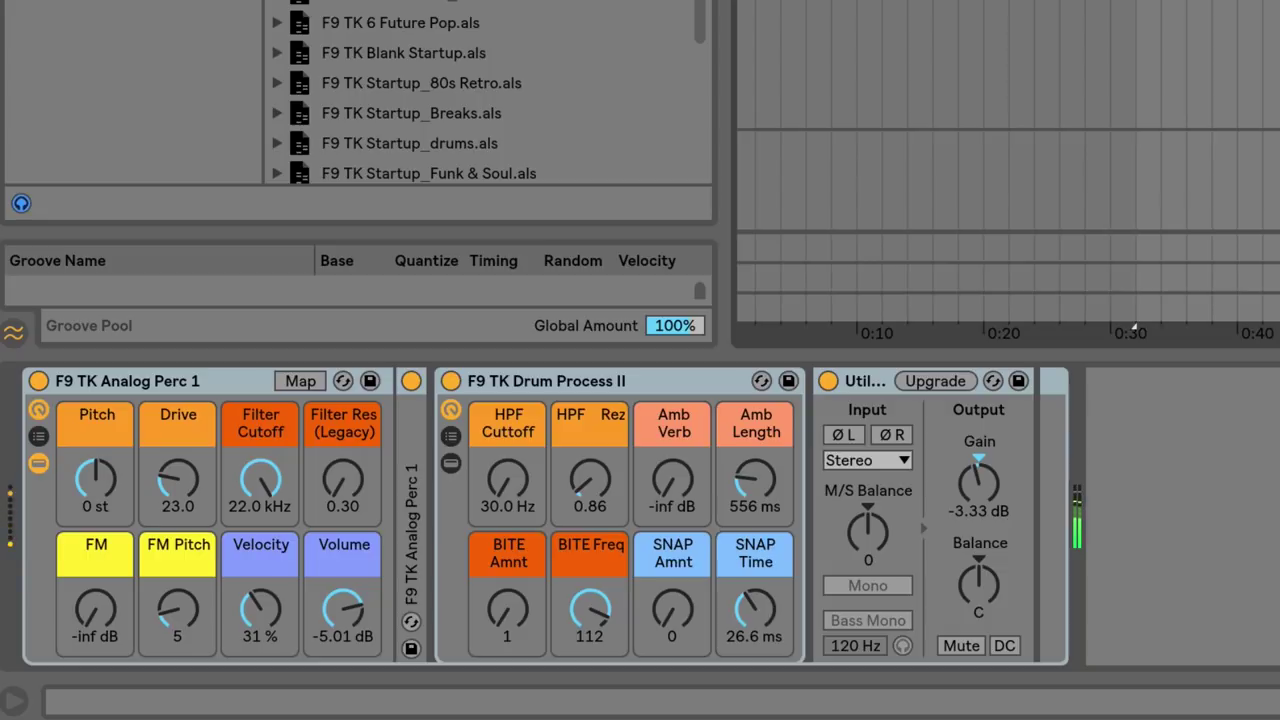
Step through the Analog Perc 1 and Hand Perc 1 racks, and examine the Layered Percussion clip's notes during playback.
{"action": "key", "text": "Down"}
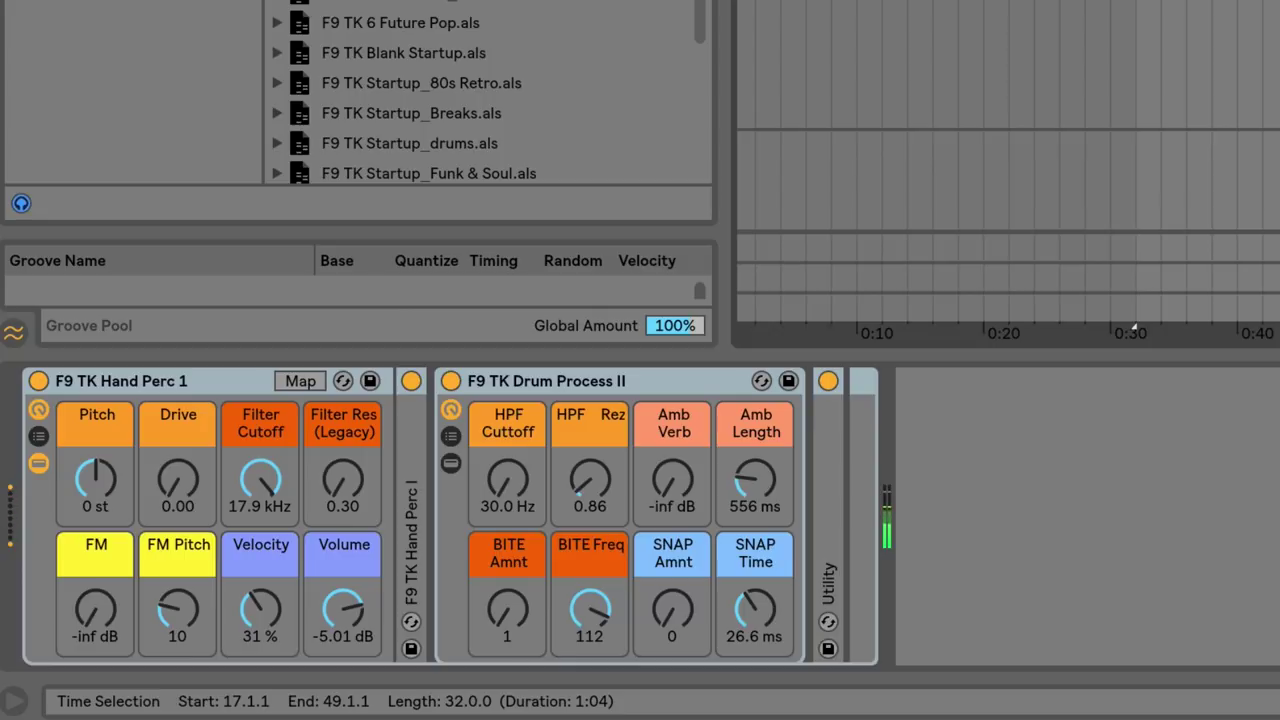
{"action": "key", "text": "Down"}
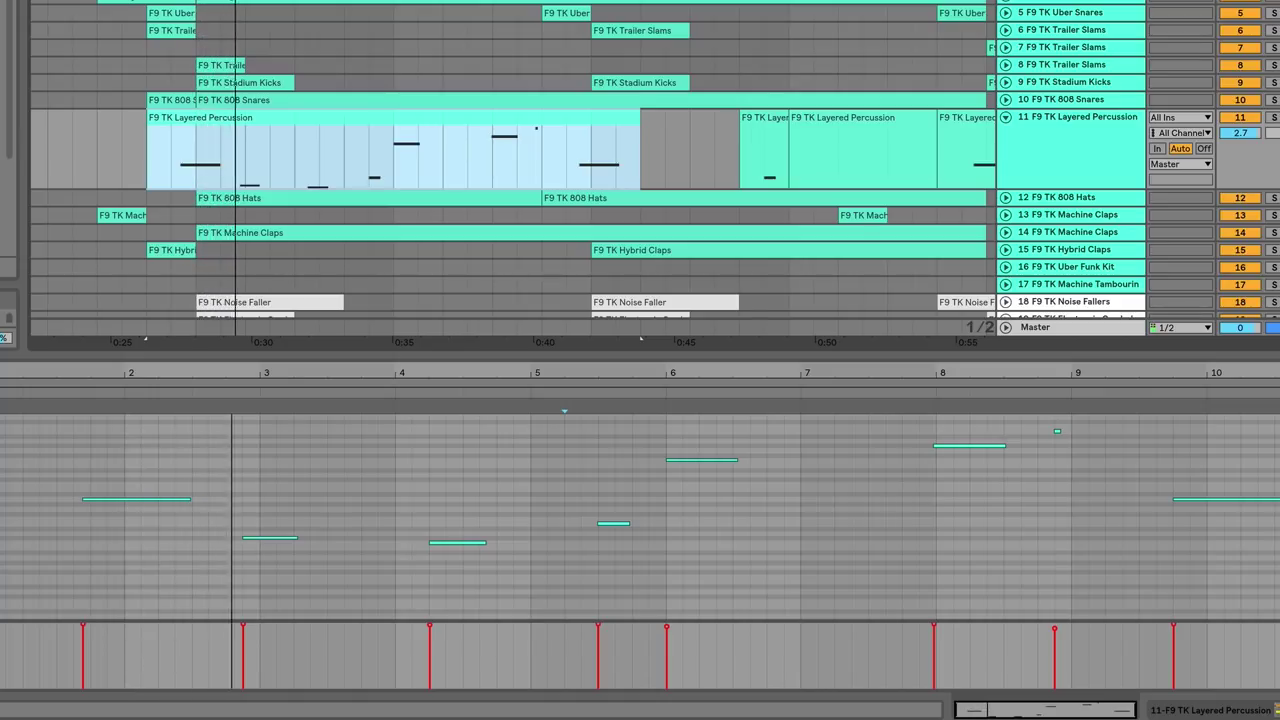
{"action": "left_click_drag", "start_coordinate": [2, 533], "coordinate": [20, 542]}
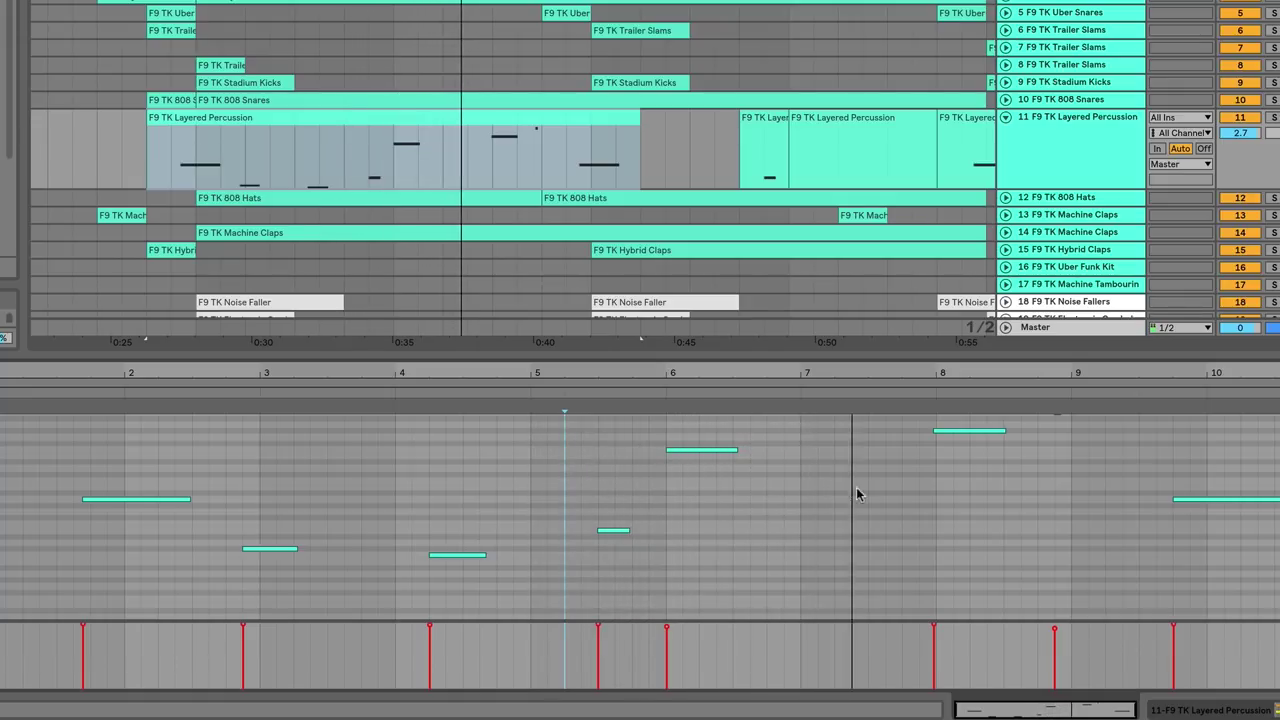
{"action": "scroll", "coordinate": [885, 493], "scroll_direction": "up", "scroll_amount": 3}
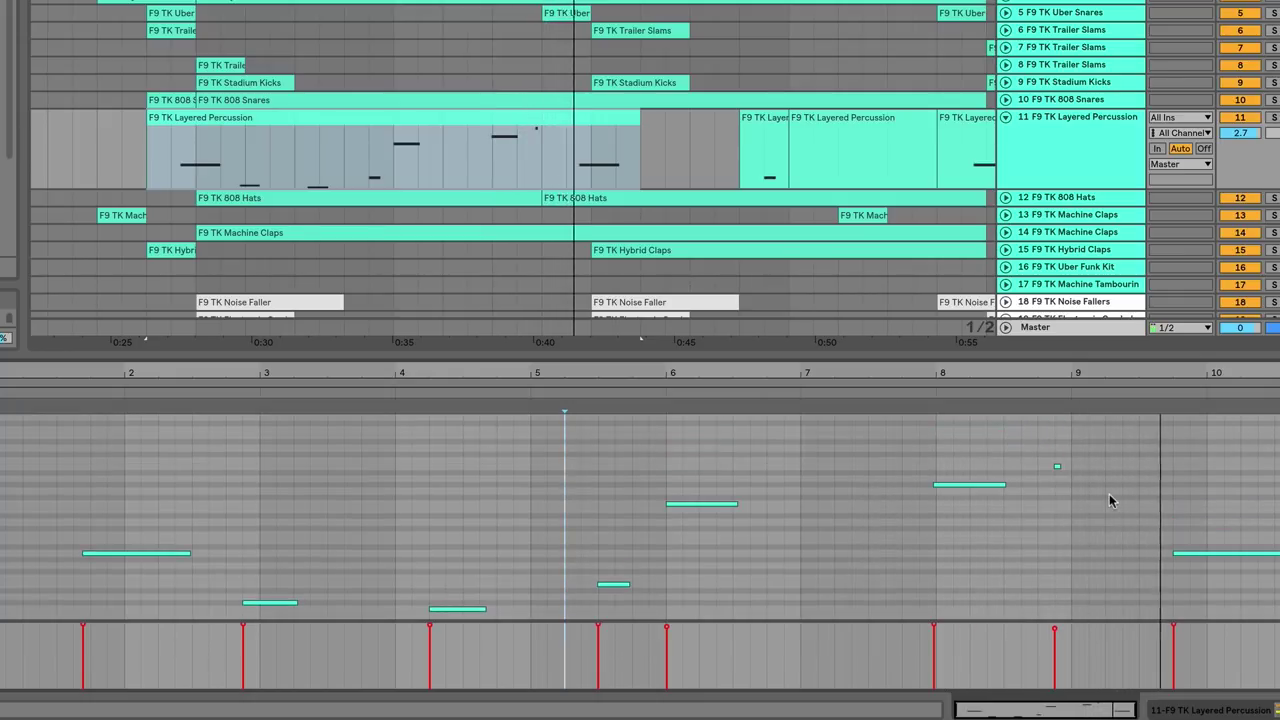
{"action": "left_click", "coordinate": [696, 142]}
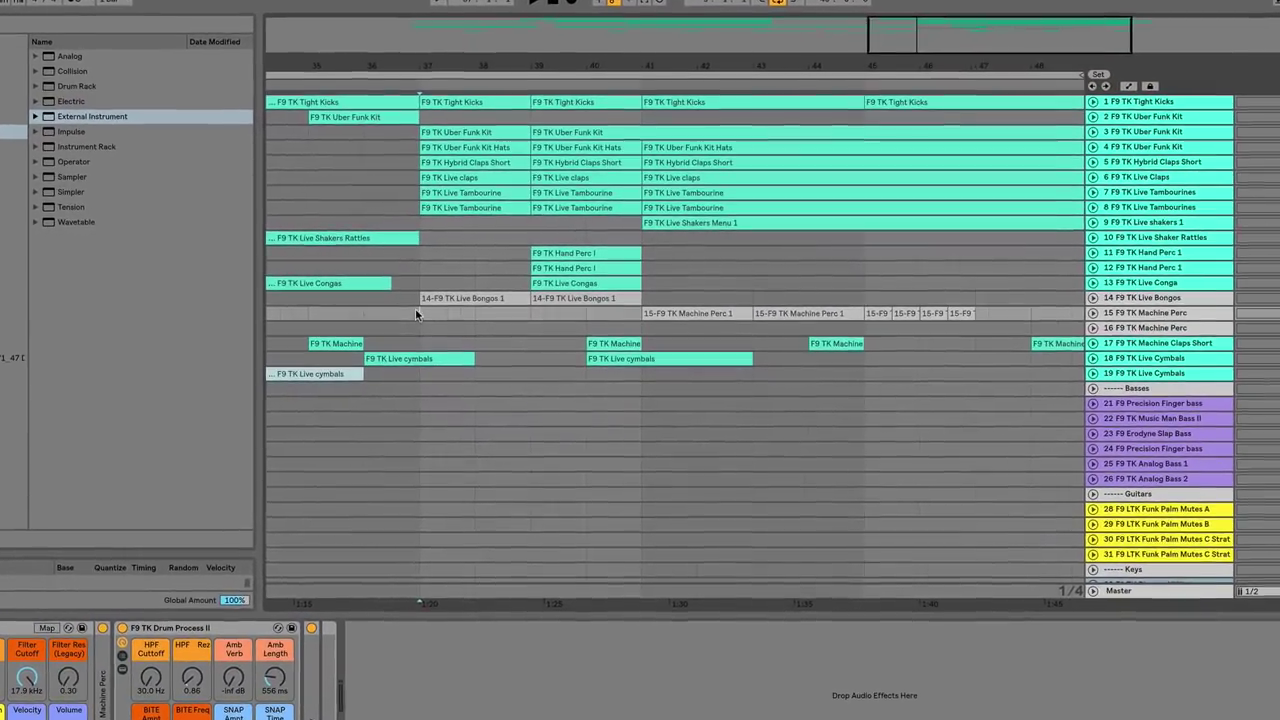
Select bars 37 to 47 on the Machine Perc track and play that range.
{"action": "left_click_drag", "start_coordinate": [436, 316], "coordinate": [986, 321]}
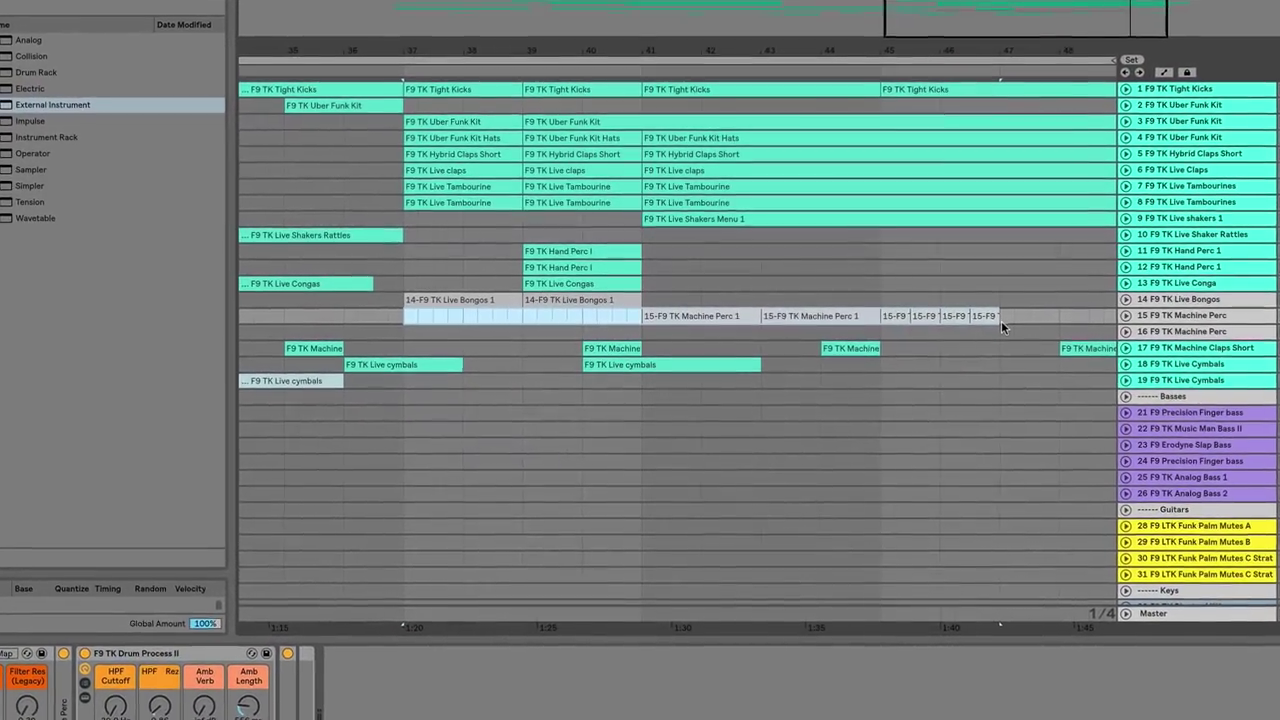
{"action": "key", "text": "space"}
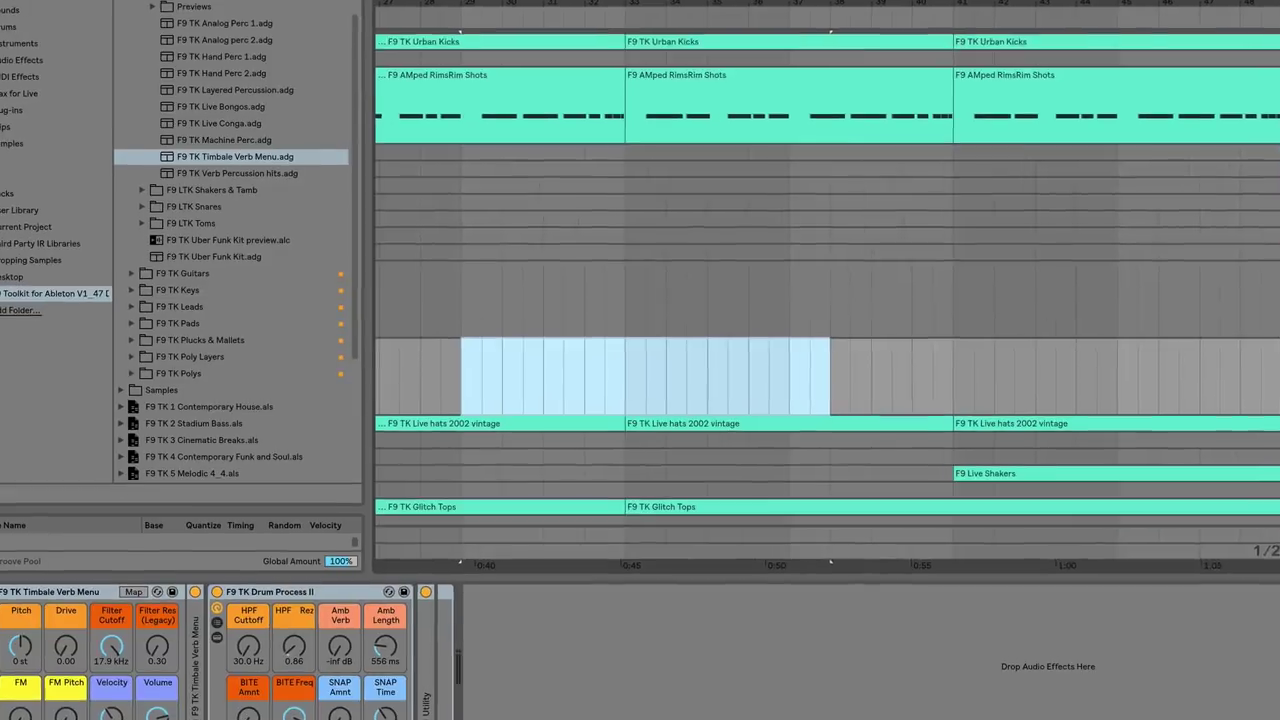
Record performances on the Timbale Verb Menu and Verb Percussion hits tracks.
{"action": "left_click", "coordinate": [549, 43]}
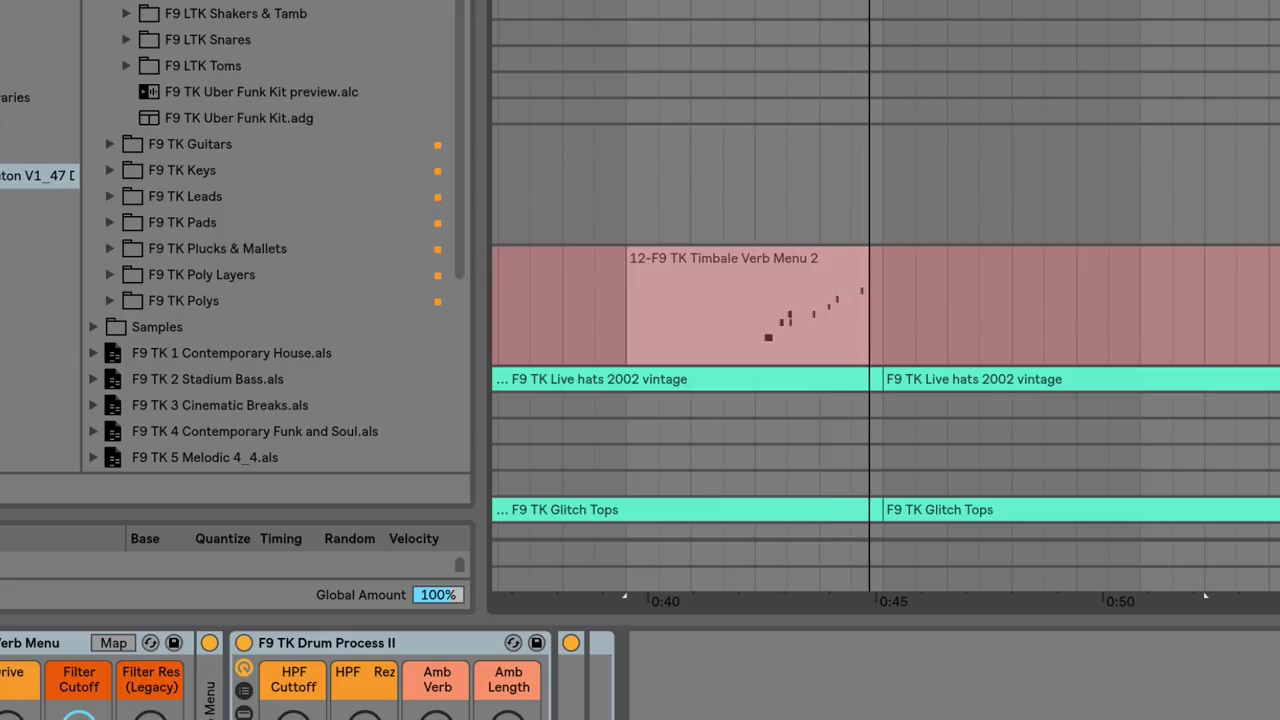
{"action": "key", "text": "space"}
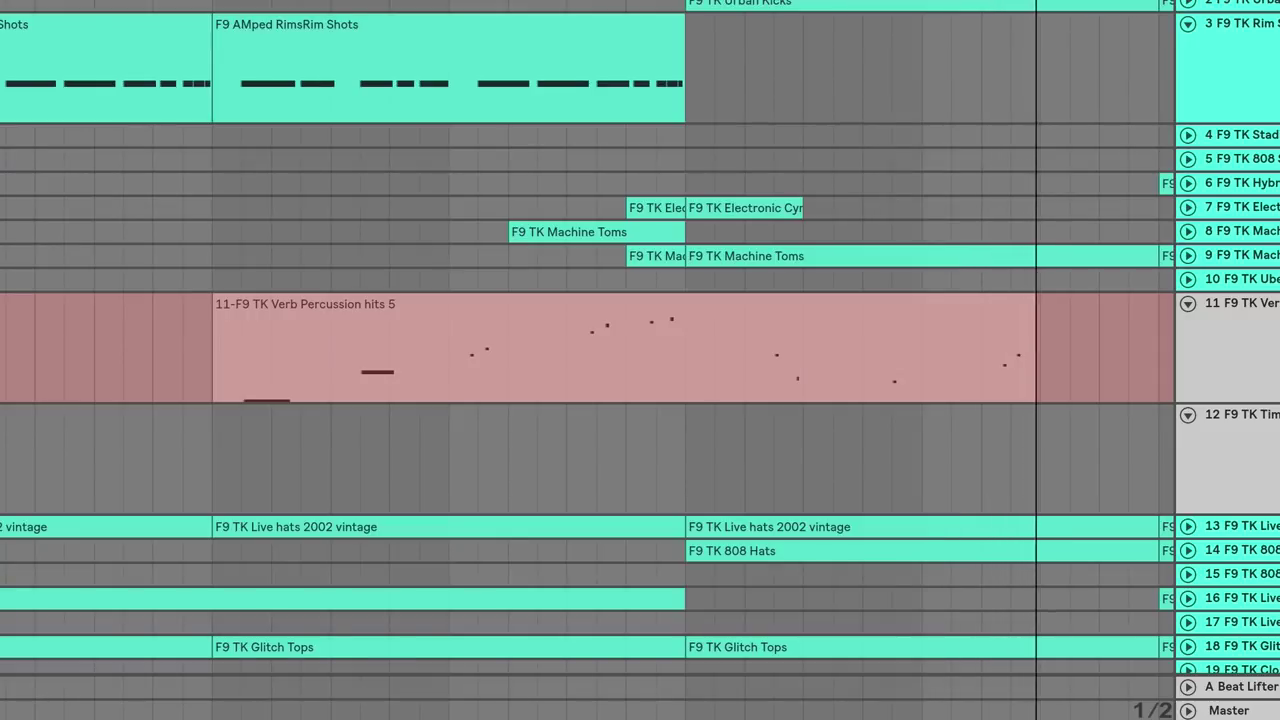
{"action": "key", "text": "space"}
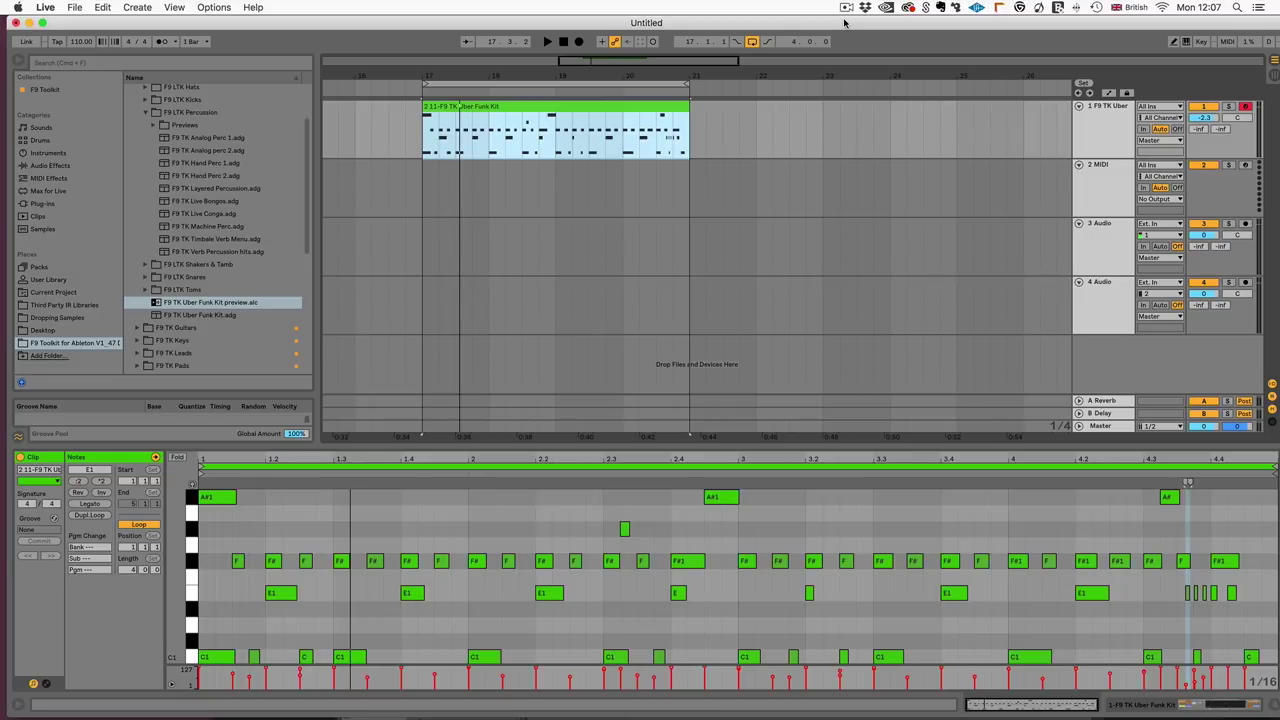
Play back the looped Uber Funk Kit clip.
{"action": "key", "text": "space"}
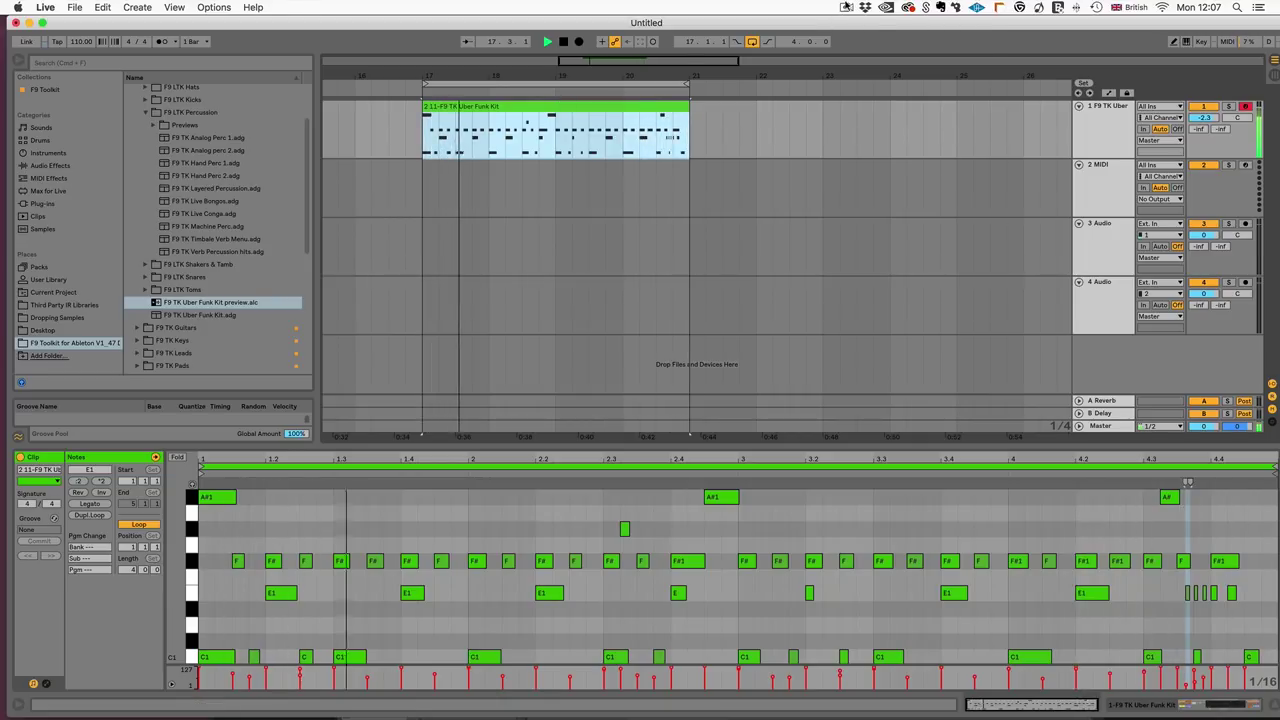
{"action": "left_click", "coordinate": [846, 7]}
{"action": "left_click", "coordinate": [877, 36]}
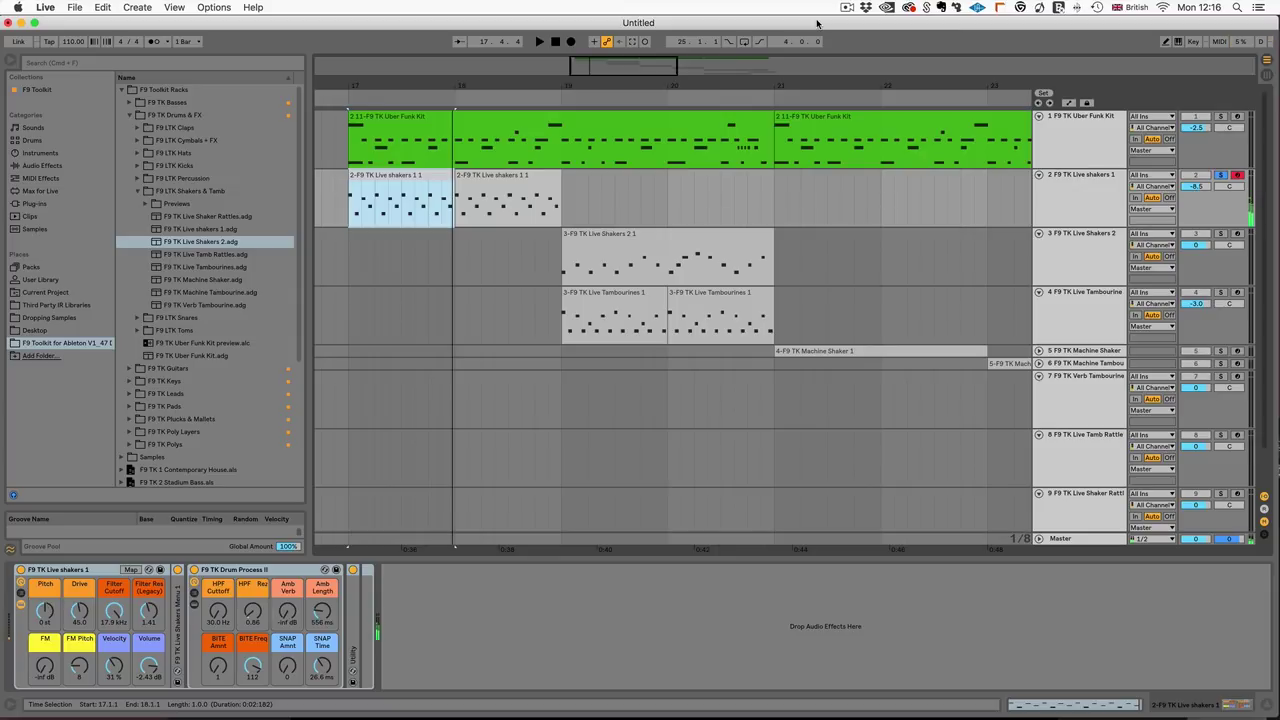
Play the arrangement from the first Live shakers 1 clip and turn off that track's solo during playback.
{"action": "left_click", "coordinate": [417, 176]}
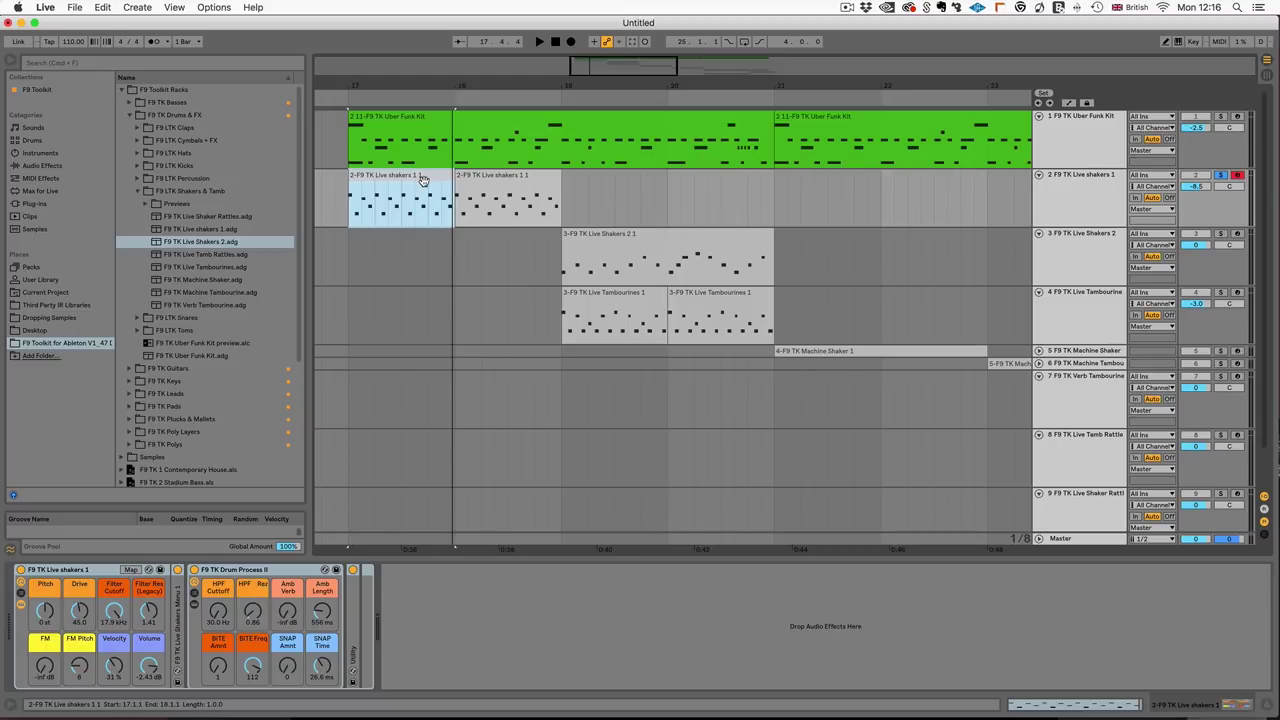
{"action": "key", "text": "space"}
{"action": "left_click", "coordinate": [1220, 177]}
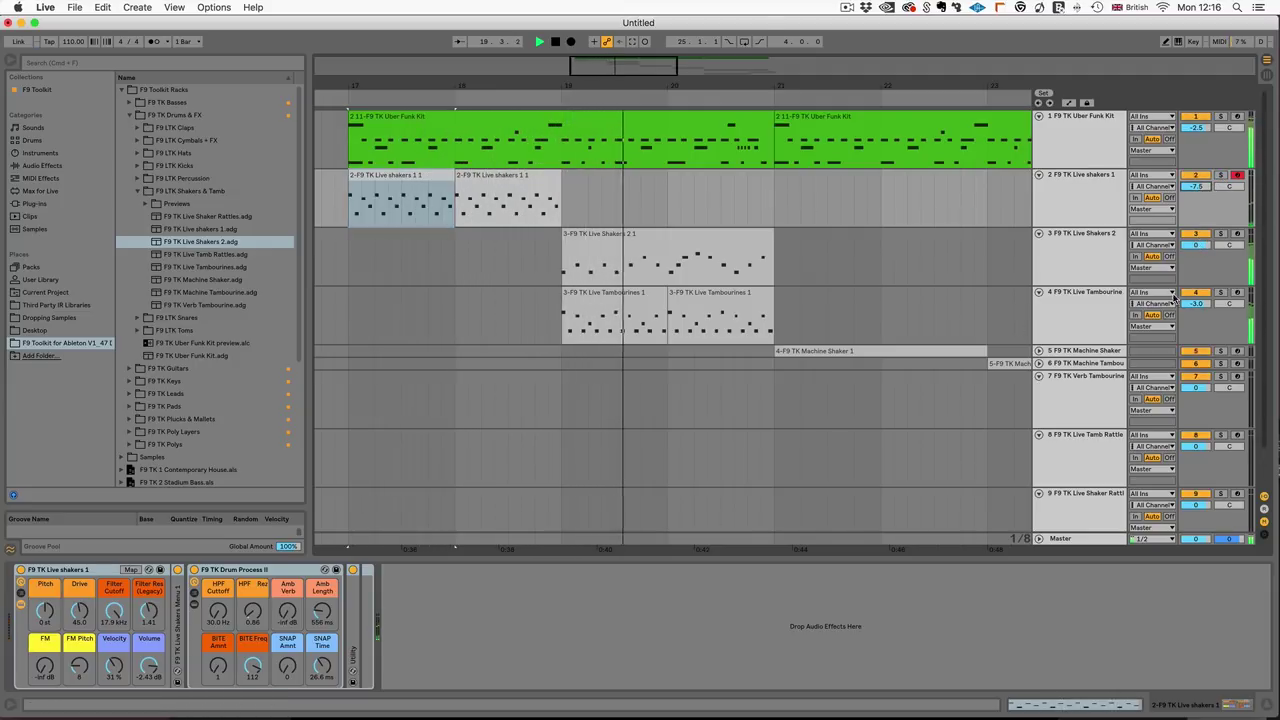
Select the Live Tambourines track, then solo and arm it to audition its rack.
{"action": "left_click", "coordinate": [1102, 303]}
{"action": "left_click", "coordinate": [1220, 293]}
{"action": "left_click", "coordinate": [1237, 293]}
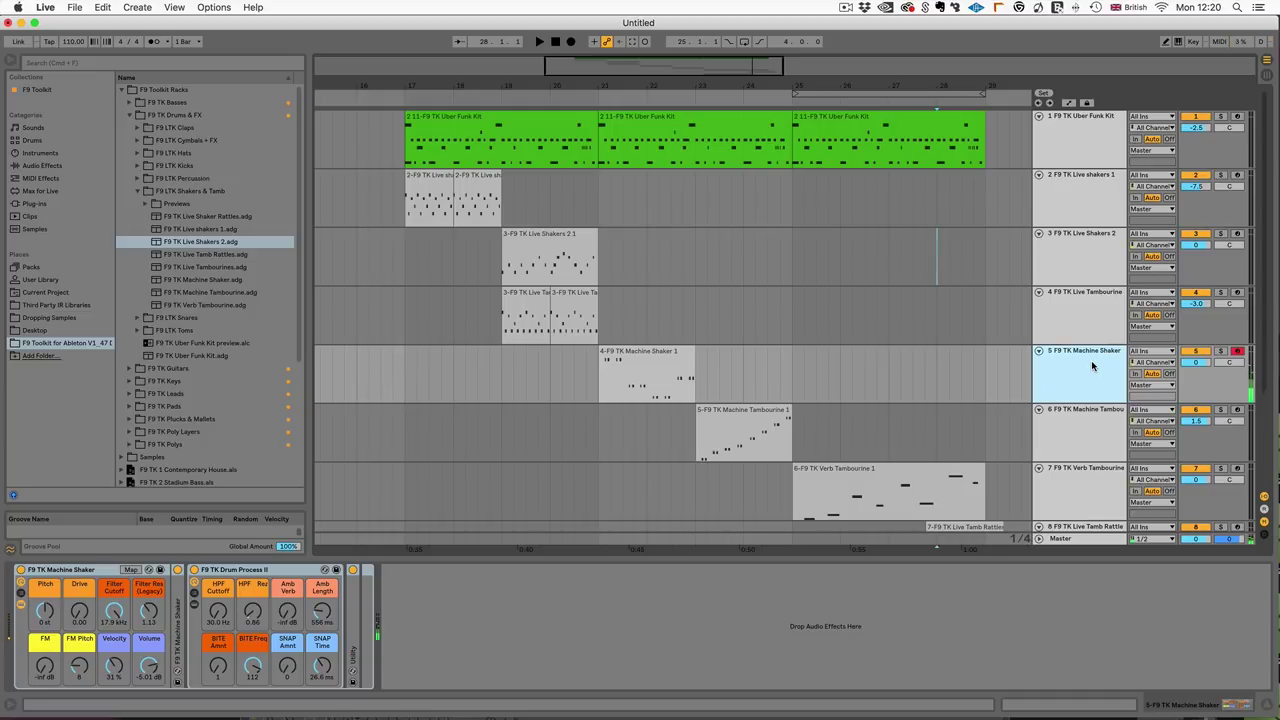
Arm the Machine Tambourine and Verb Tambourine tracks in turn to audition their racks.
{"action": "left_click", "coordinate": [1218, 410]}
{"action": "left_click", "coordinate": [1237, 410]}
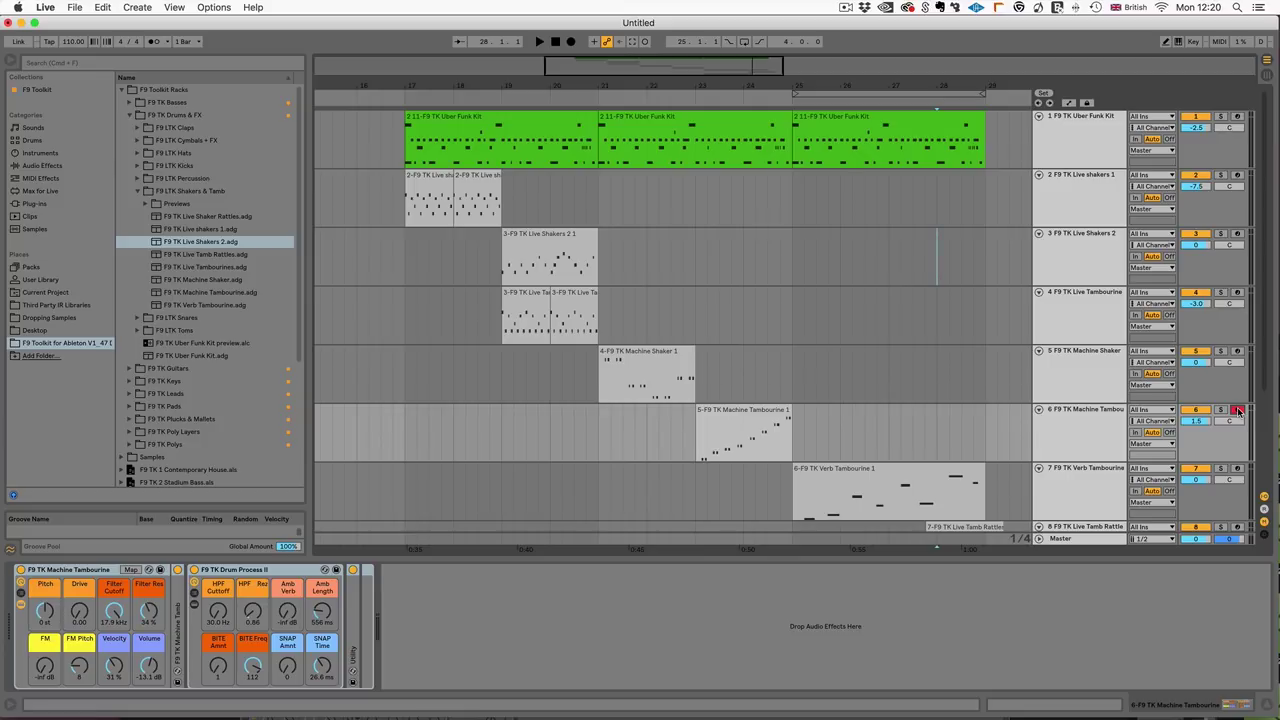
{"action": "scroll", "coordinate": [1190, 447], "scroll_direction": "down", "scroll_amount": 1}
{"action": "left_click", "coordinate": [1190, 447]}
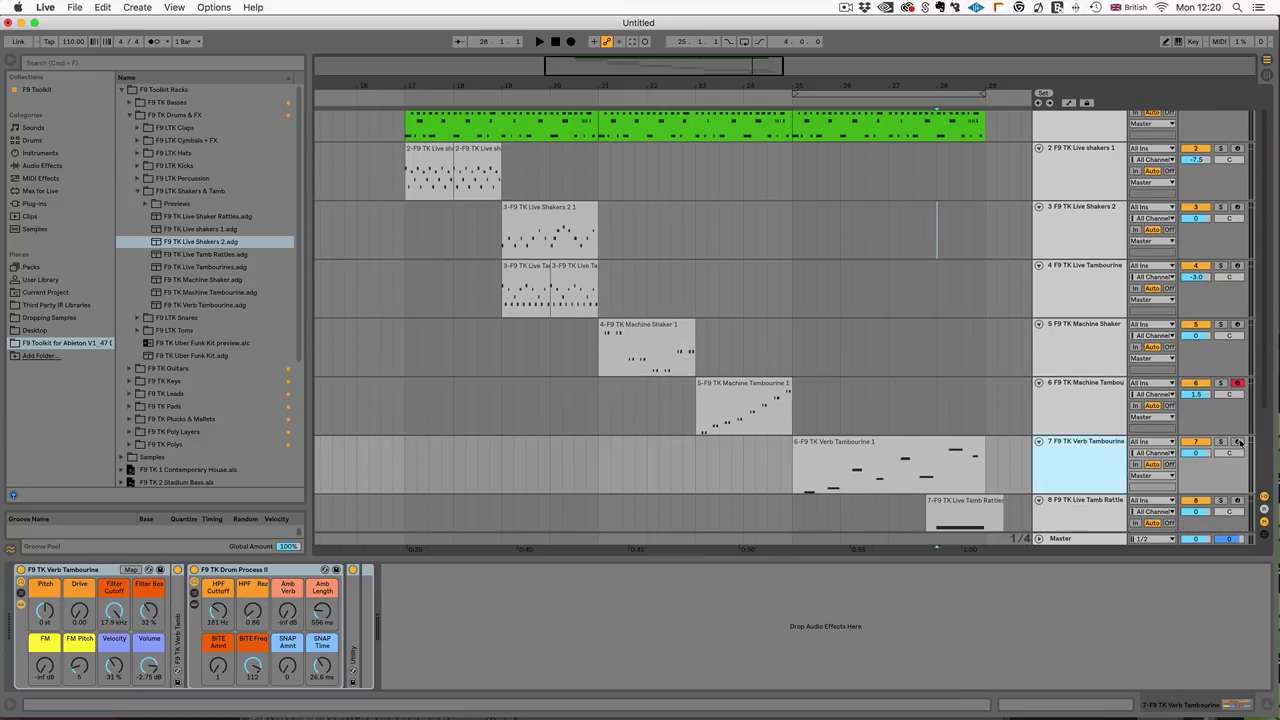
{"action": "left_click", "coordinate": [1238, 441]}
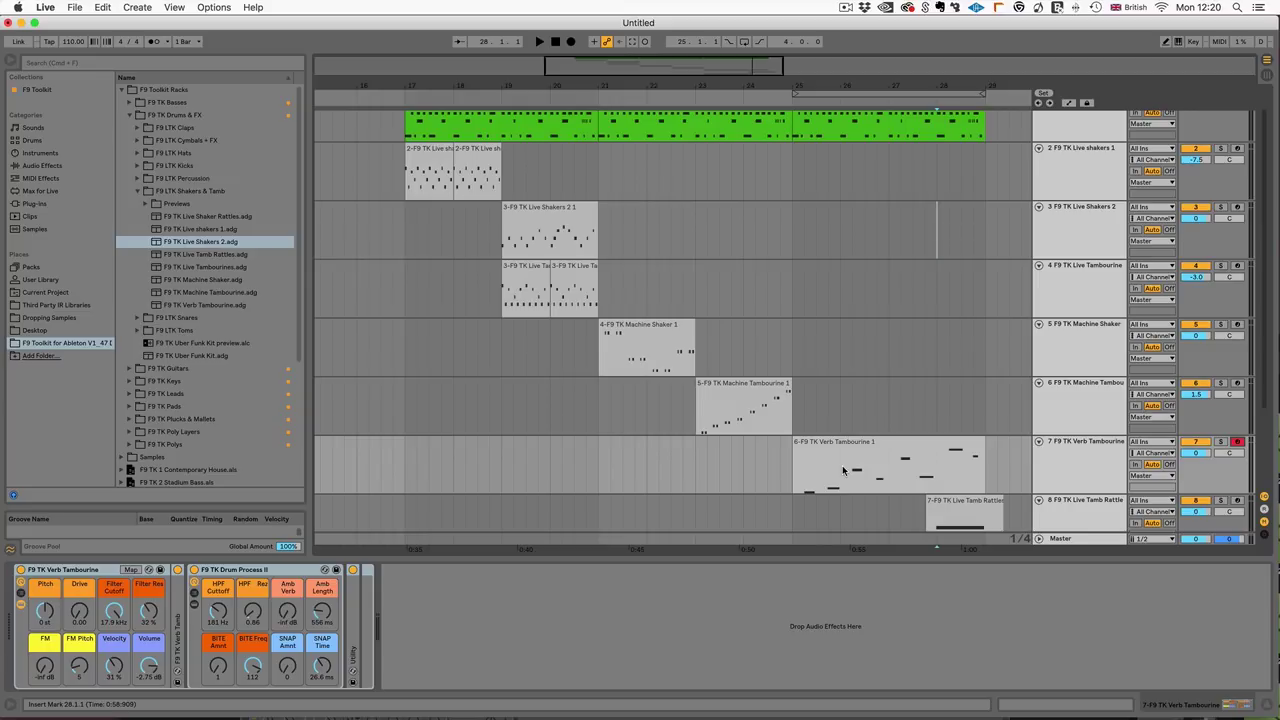
Select the Live Tamb Rattles clip, and arm the Live Tamb Rattles and Live Shaker Rattles tracks in turn to audition them.
{"action": "left_click", "coordinate": [980, 518]}
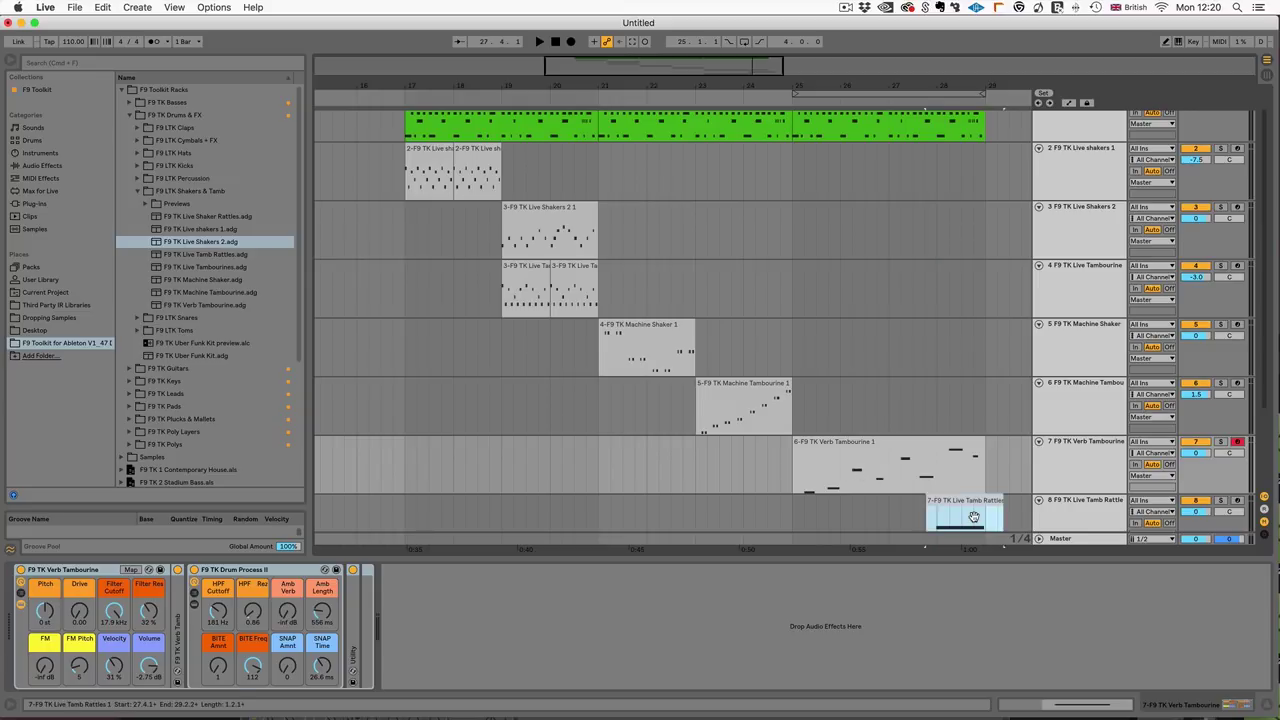
{"action": "scroll", "coordinate": [1000, 470], "scroll_direction": "down", "scroll_amount": 2}
{"action": "left_click", "coordinate": [1071, 403]}
{"action": "left_click", "coordinate": [1237, 394]}
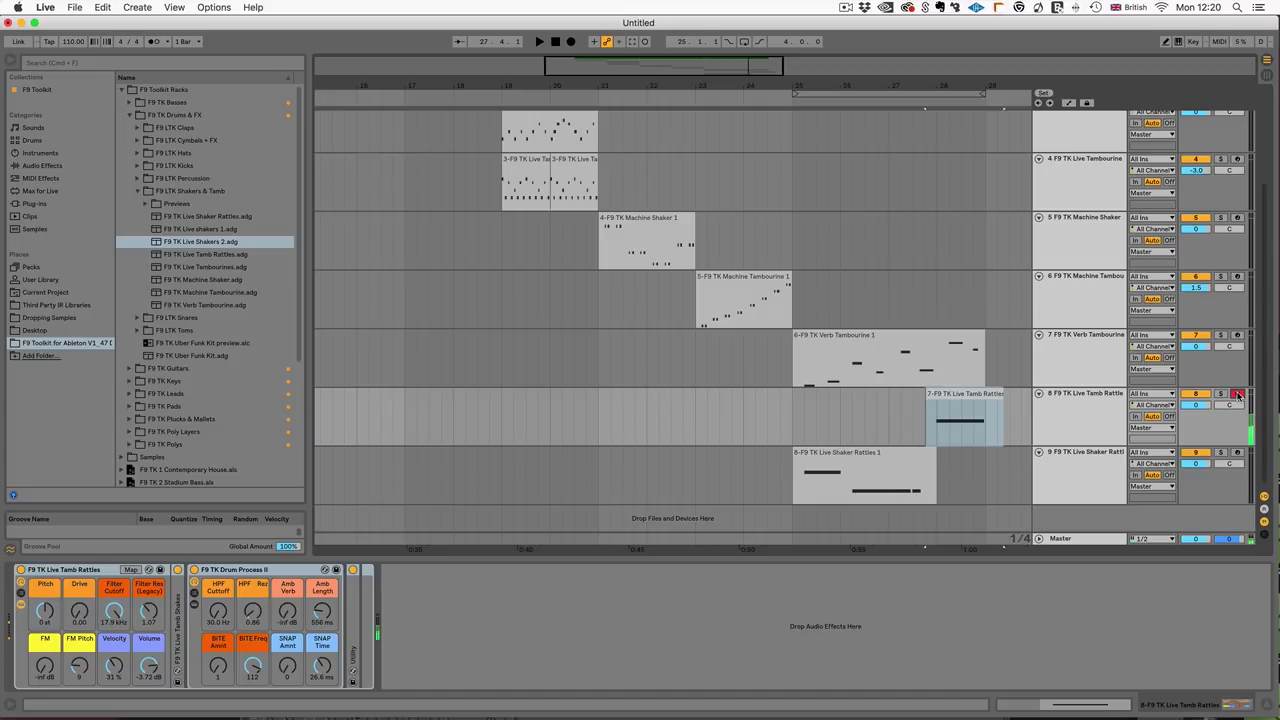
{"action": "left_click", "coordinate": [1237, 452]}
{"action": "left_click", "coordinate": [1100, 452]}
{"action": "scroll", "coordinate": [729, 386], "scroll_direction": "up", "scroll_amount": 4}
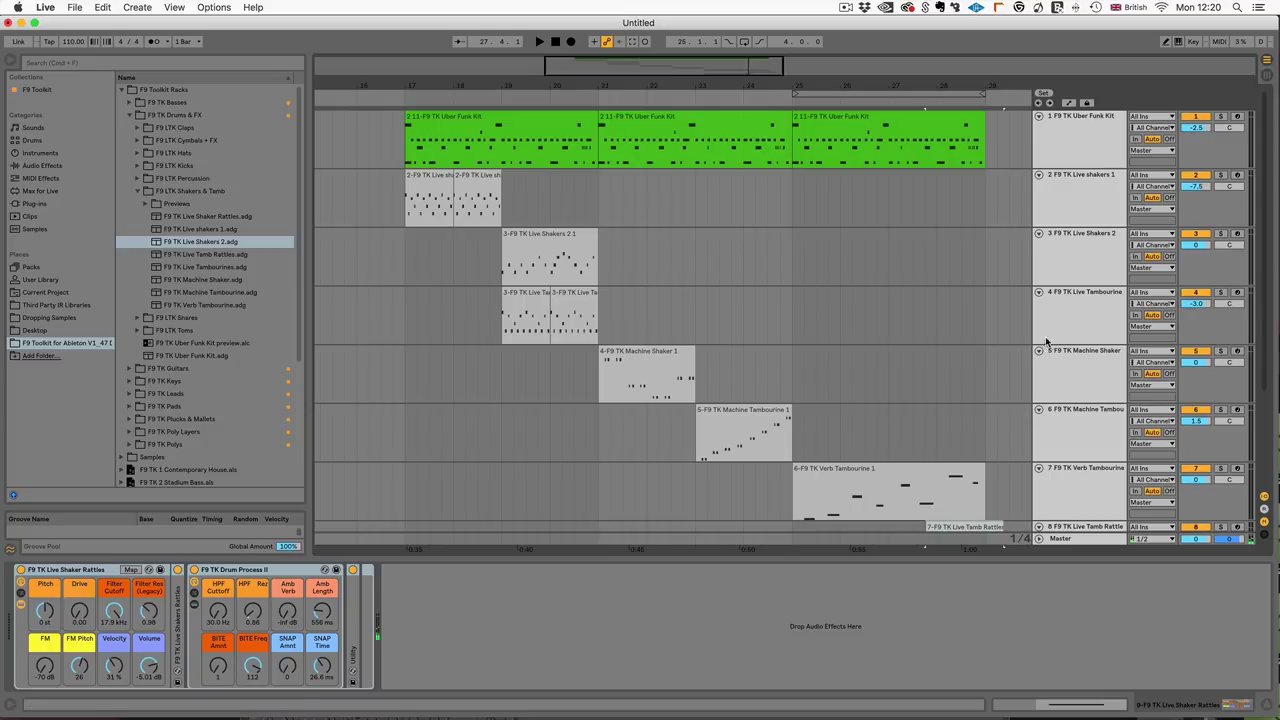
Collapse all tracks except Uber Funk Kit and place the insert marker at bar 17.
{"action": "left_click", "coordinate": [1040, 293], "text": "alt"}
{"action": "left_click", "coordinate": [400, 141]}
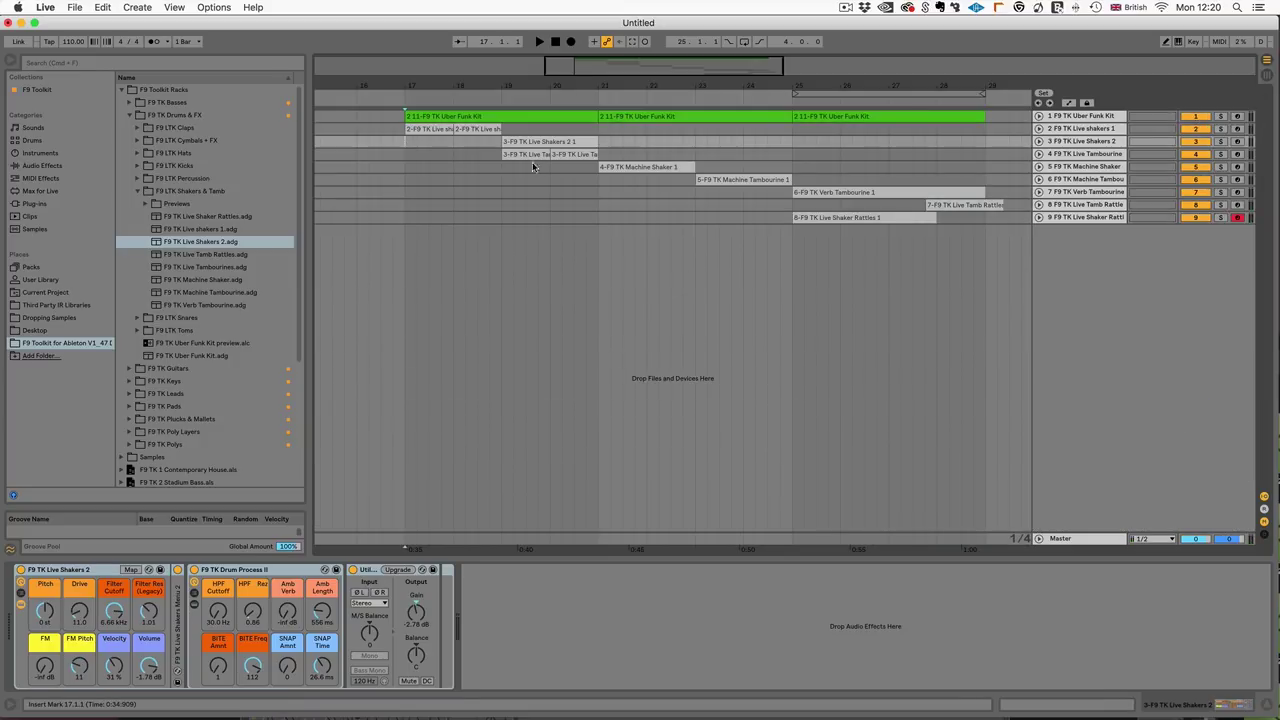
{"action": "left_click", "coordinate": [1039, 116]}
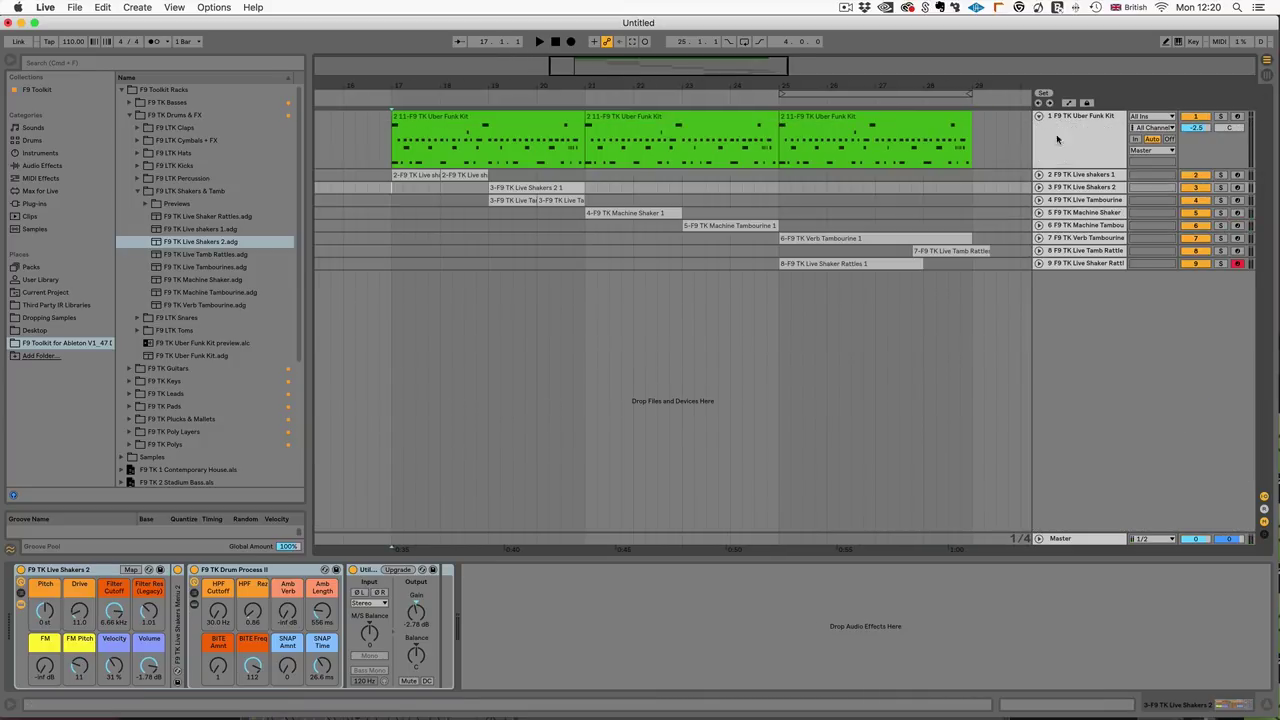
Start playback from bar 17 and expand the Verb Tambourine, Machine Shaker and Machine Tambourine tracks.
{"action": "key", "text": "space"}
{"action": "left_click", "coordinate": [1039, 238]}
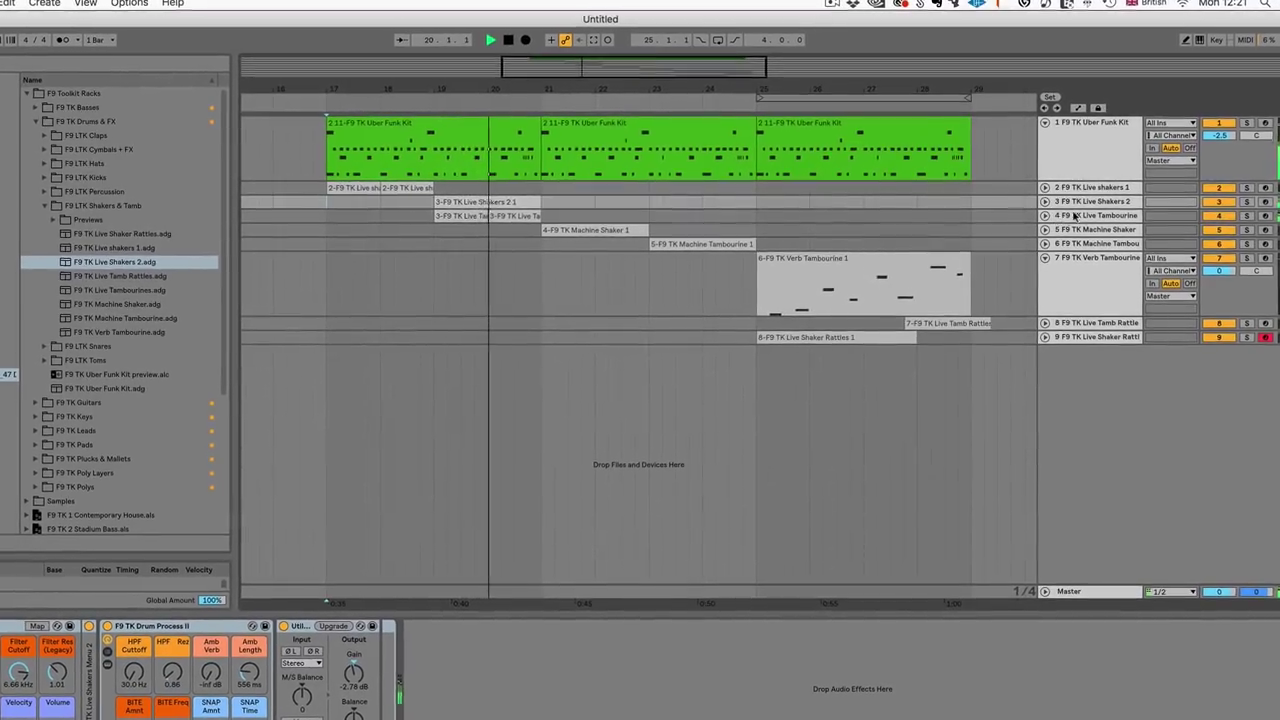
{"action": "left_click", "coordinate": [1075, 233]}
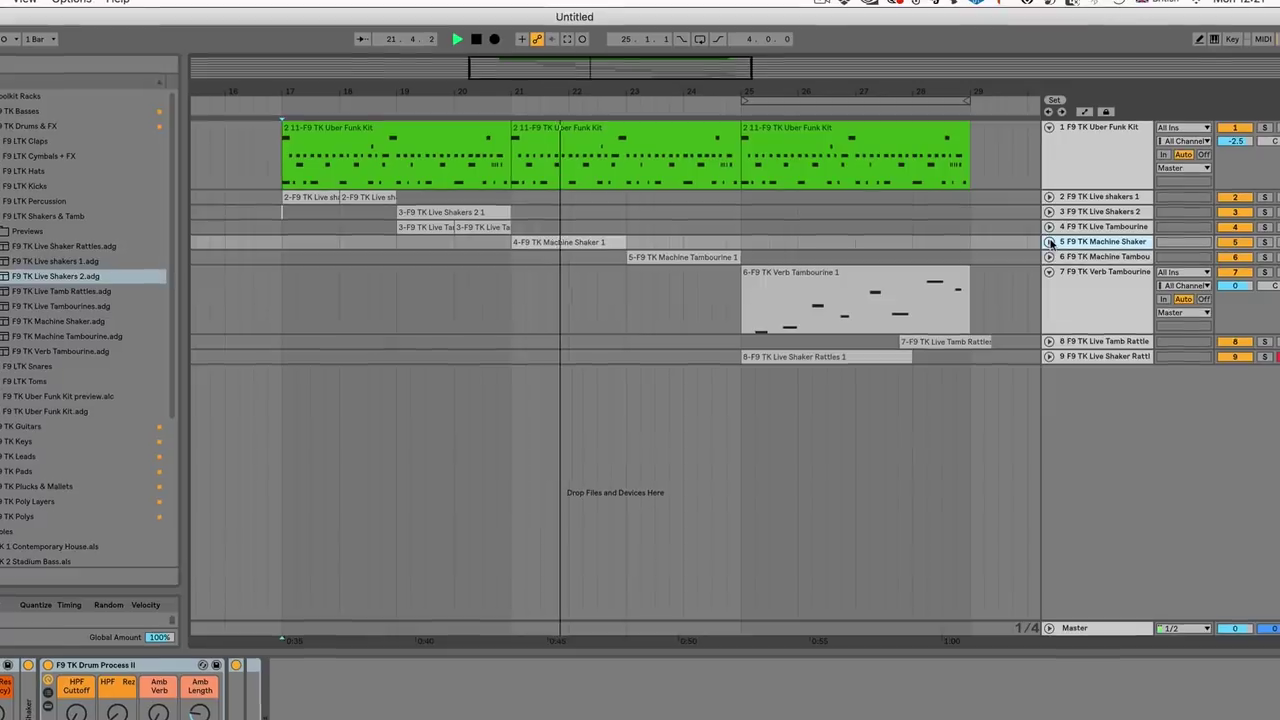
{"action": "left_click", "coordinate": [1048, 238]}
{"action": "left_click", "coordinate": [1050, 315]}
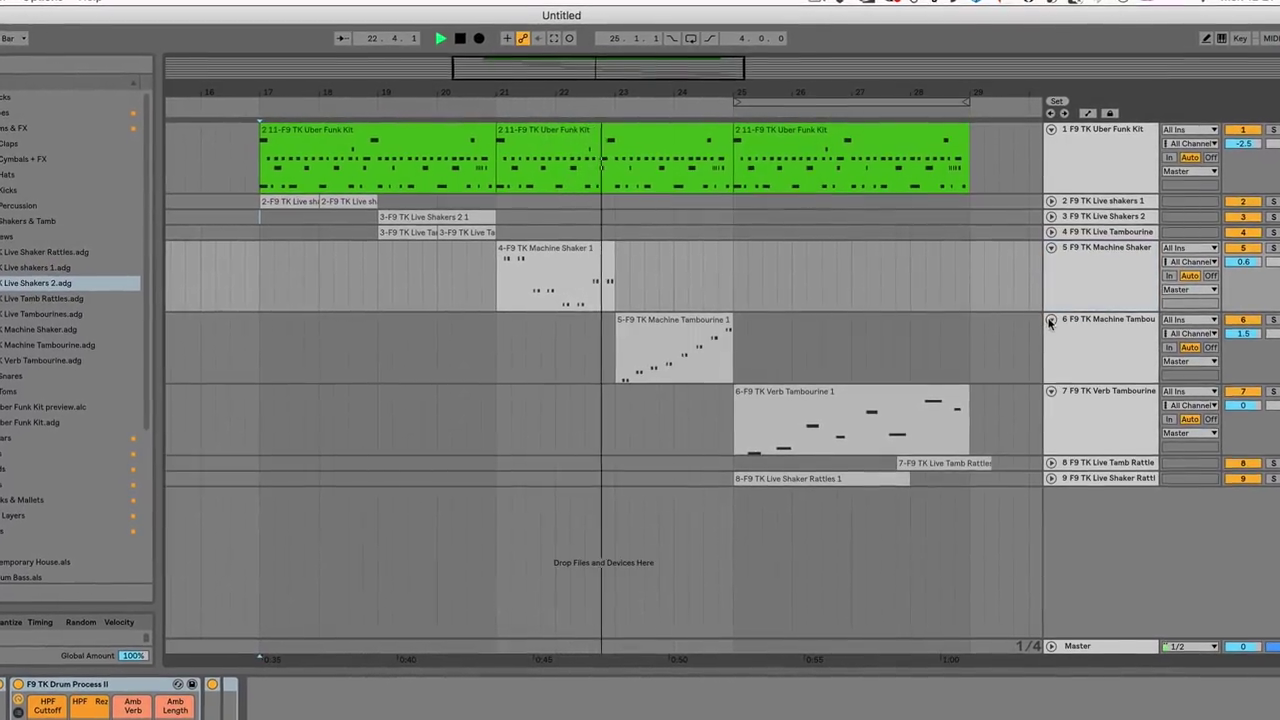
Select the Machine Tambourine and Verb Tambourine tracks during playback, and open the Verb Tambourine clip's notes before stopping.
{"action": "left_click", "coordinate": [1128, 362]}
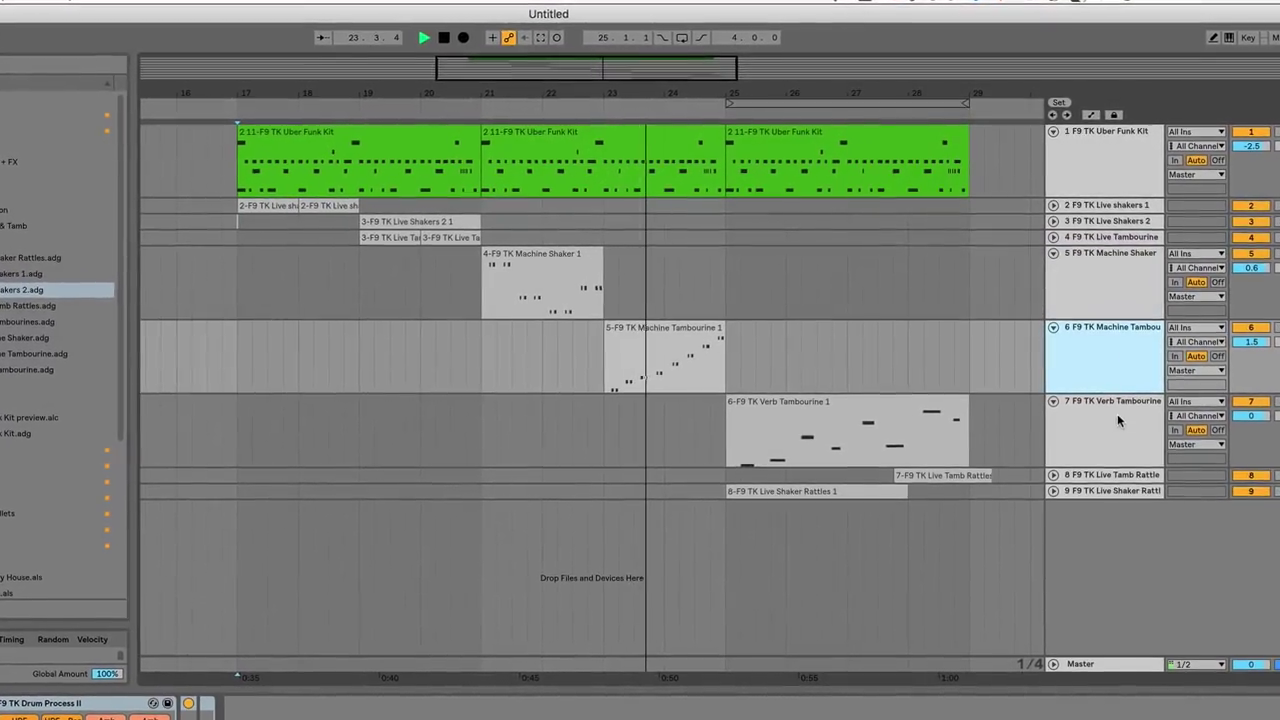
{"action": "left_click", "coordinate": [1117, 413]}
{"action": "double_click", "coordinate": [882, 432]}
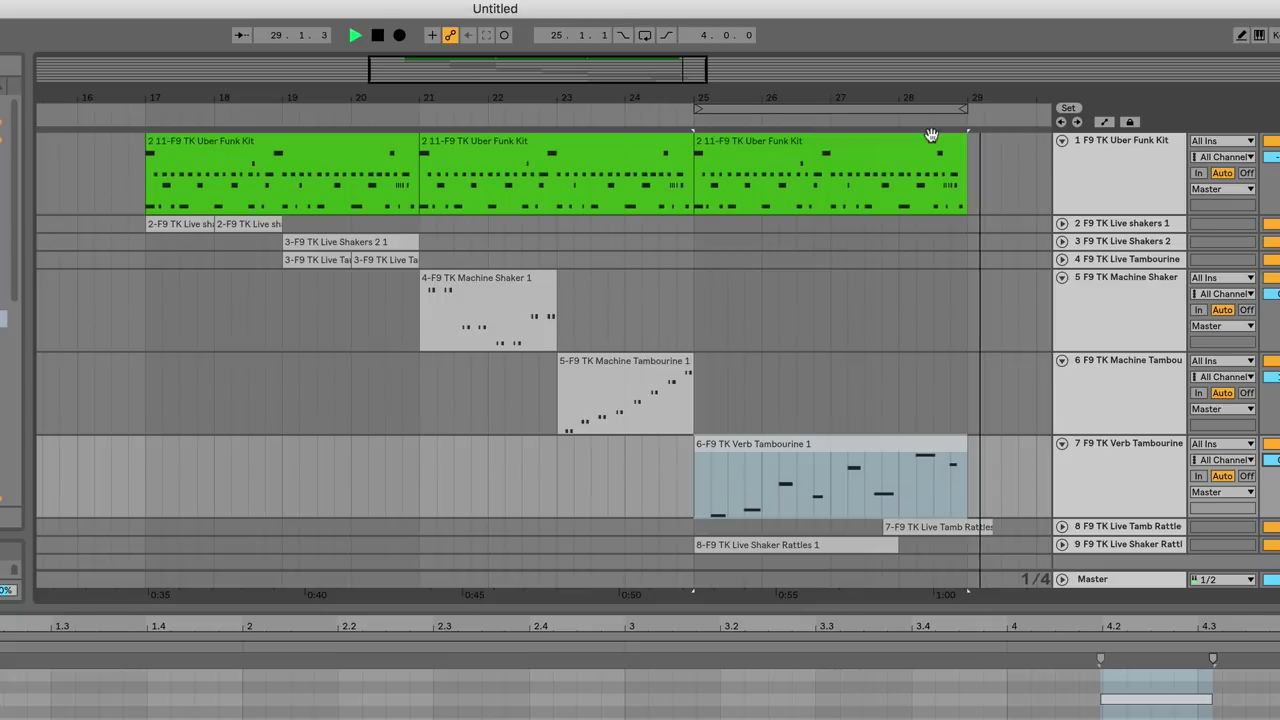
{"action": "key", "text": "space"}
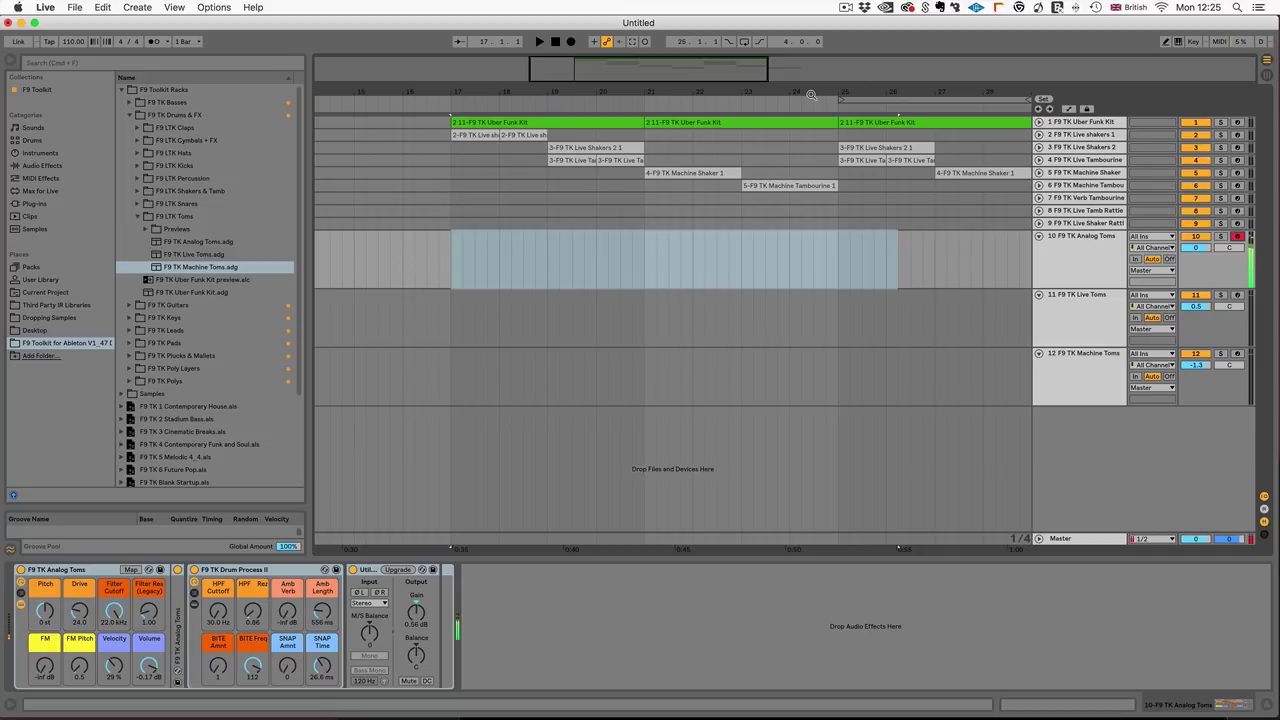
Select bars 17 to 23 on the Live Toms track, then arm the Machine Toms track.
{"action": "left_click_drag", "start_coordinate": [451, 318], "coordinate": [741, 311]}
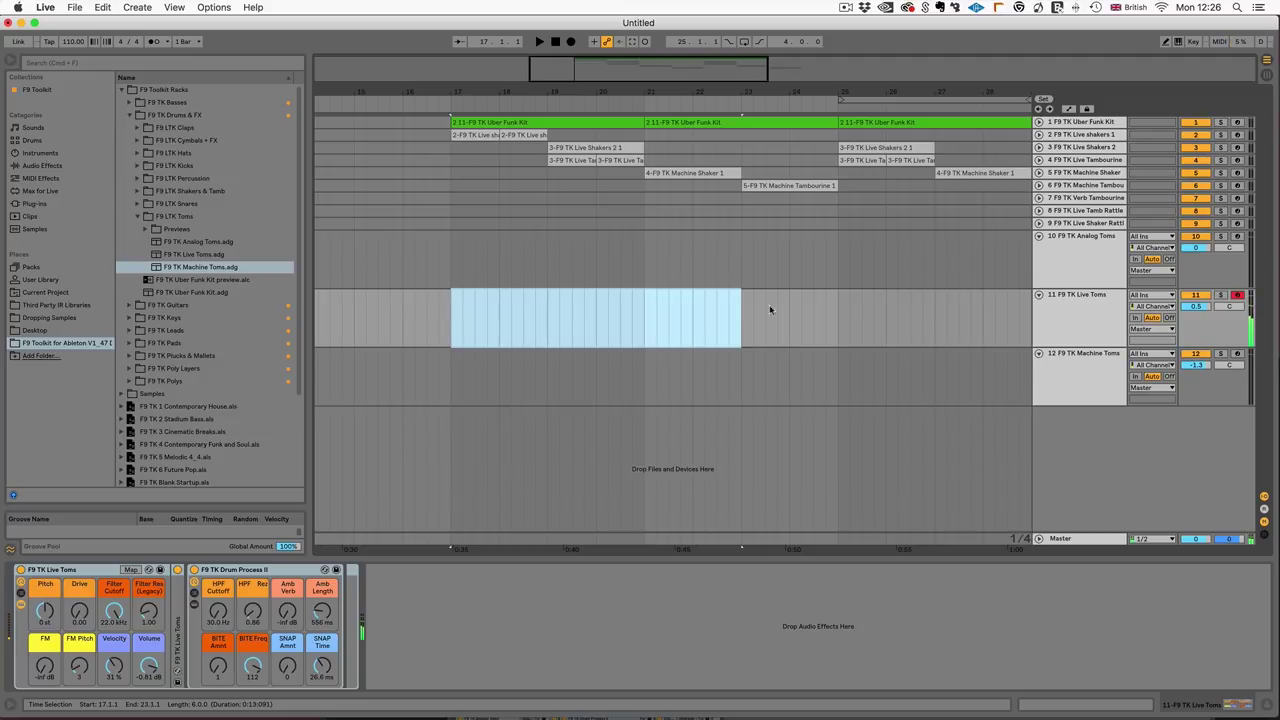
{"action": "left_click", "coordinate": [1249, 354]}
{"action": "left_click", "coordinate": [1237, 354]}
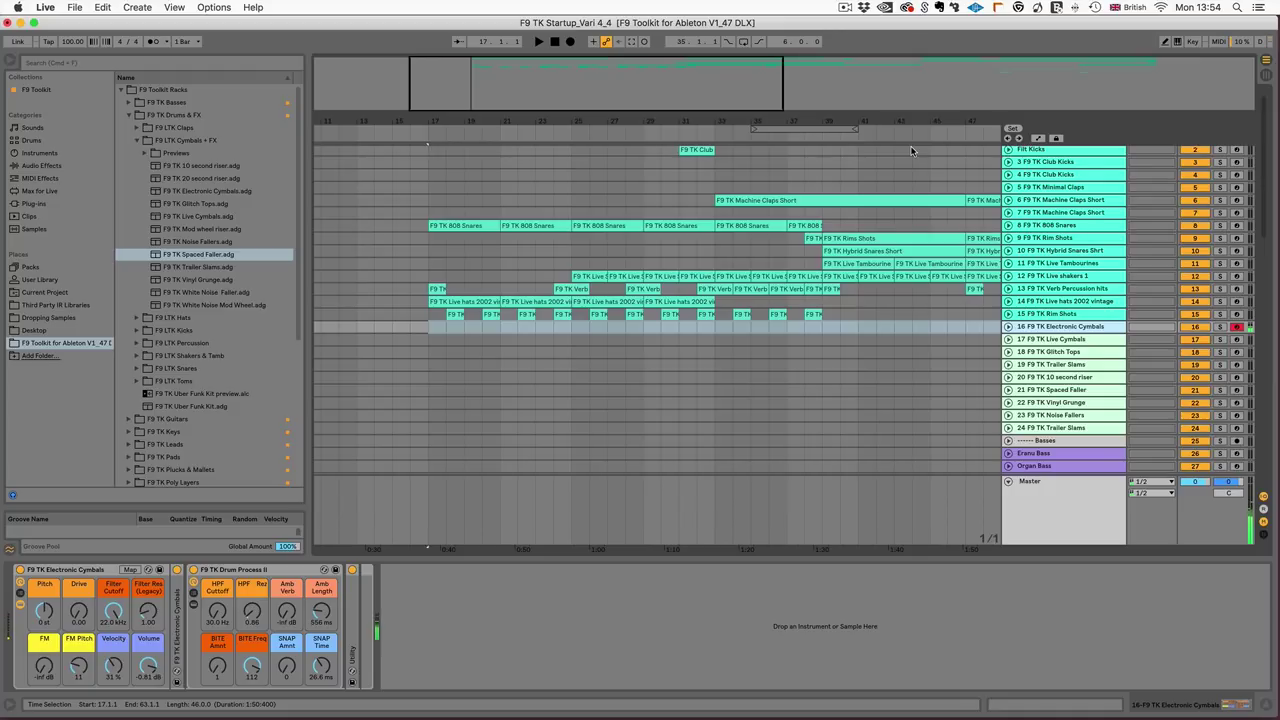
Select the Live Cymbals track to audition its rack and expand the Glitch Tops track.
{"action": "left_click", "coordinate": [1040, 341]}
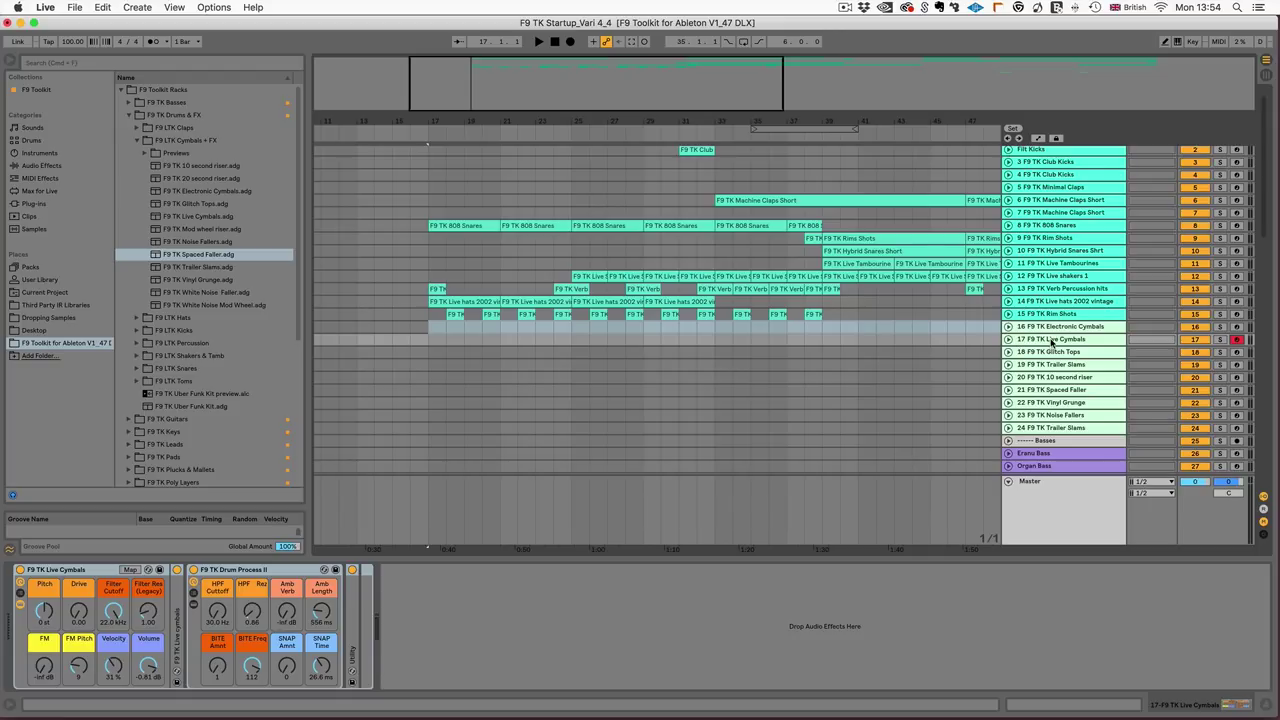
{"action": "scroll", "coordinate": [1051, 342], "scroll_direction": "down", "scroll_amount": 1}
{"action": "left_click", "coordinate": [1008, 327]}
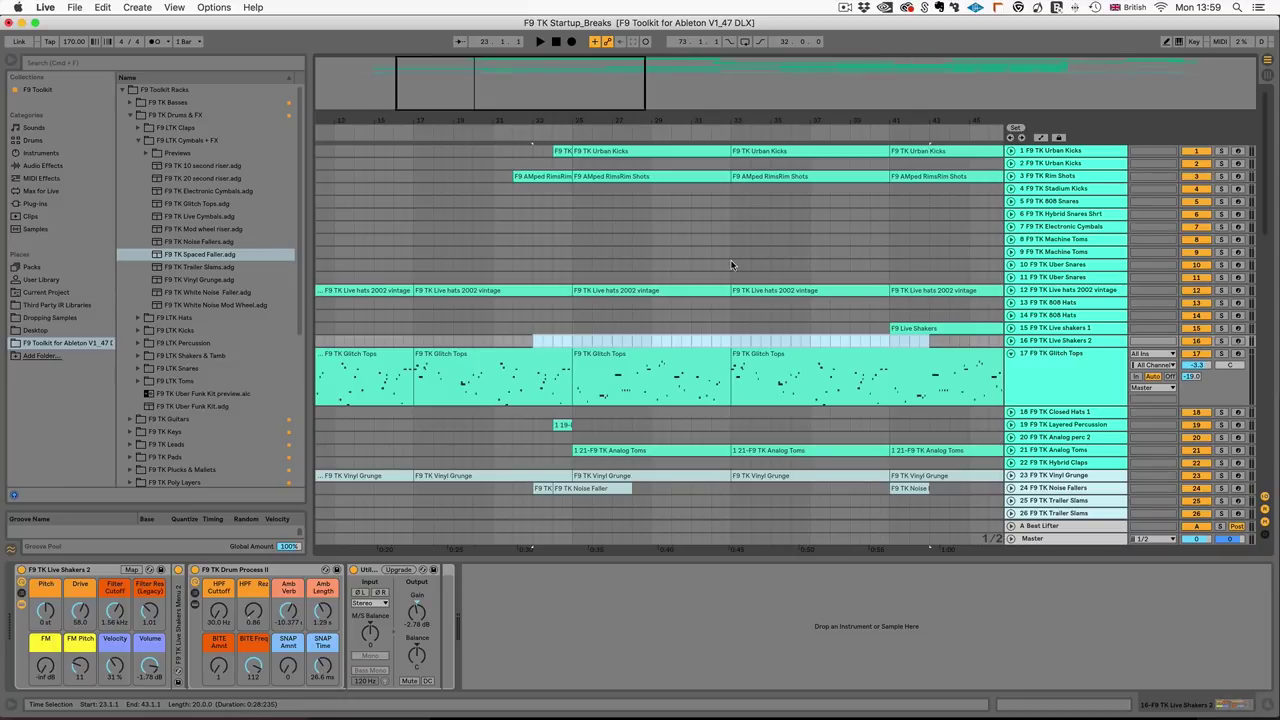
Play the Startup_Breaks arrangement from bar 23 and toggle solo on the Glitch Tops track during playback.
{"action": "scroll", "coordinate": [688, 336], "scroll_direction": "down", "scroll_amount": 2}
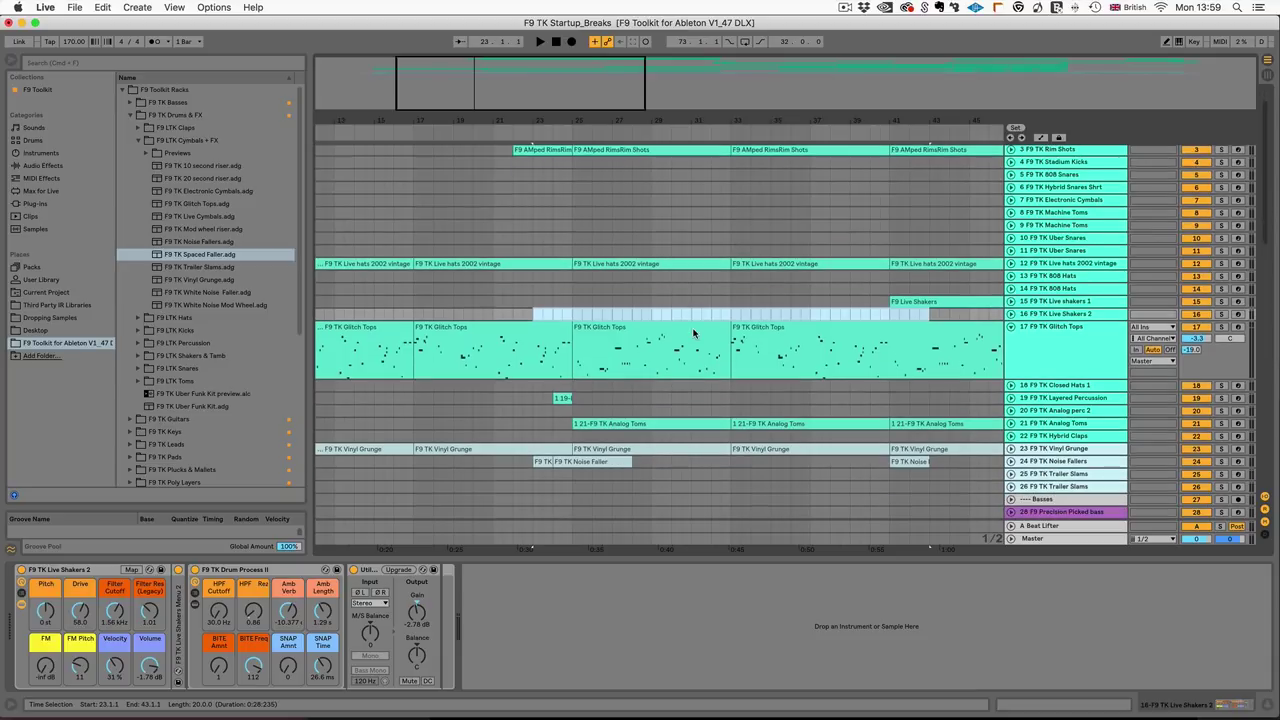
{"action": "key", "text": "space"}
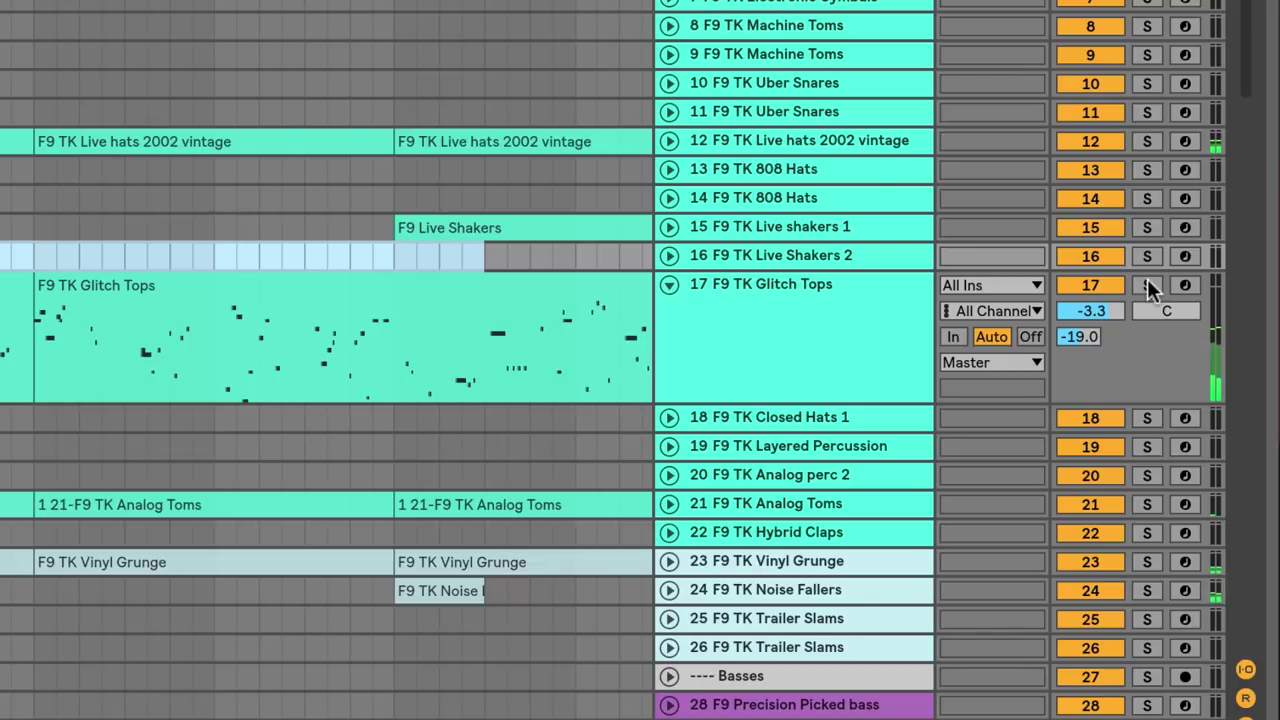
{"action": "left_click", "coordinate": [1147, 280]}
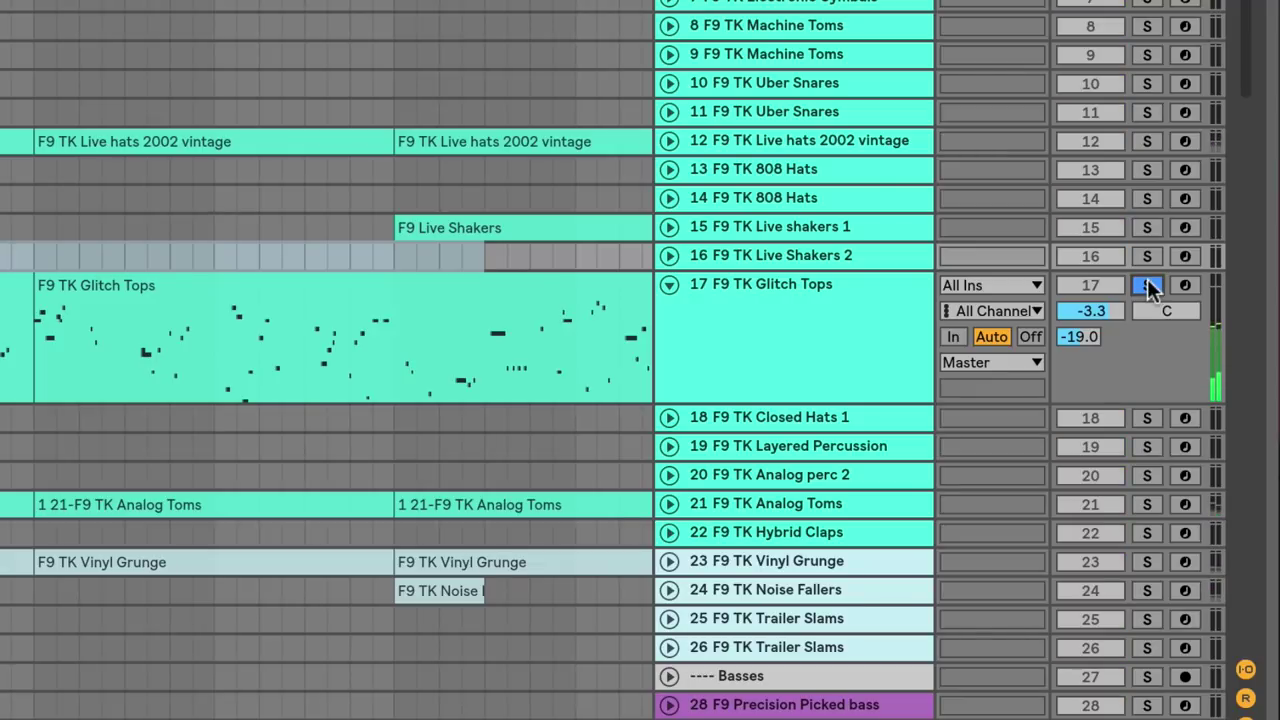
{"action": "left_click", "coordinate": [1149, 285]}
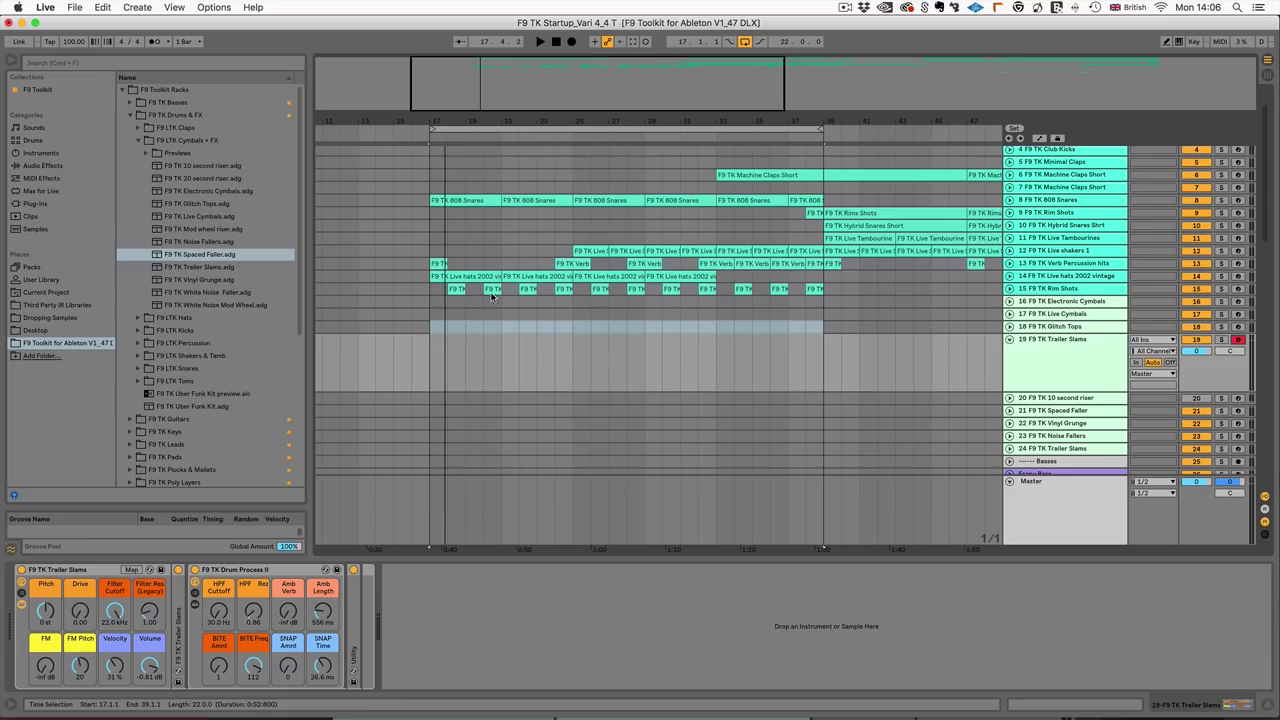
Select a time range on the expanded Trailer Slams track from near bar 17 to about bar 36.
{"action": "left_click_drag", "start_coordinate": [541, 121], "coordinate": [556, 169]}
{"action": "scroll", "coordinate": [557, 171], "scroll_direction": "up", "scroll_amount": 3}
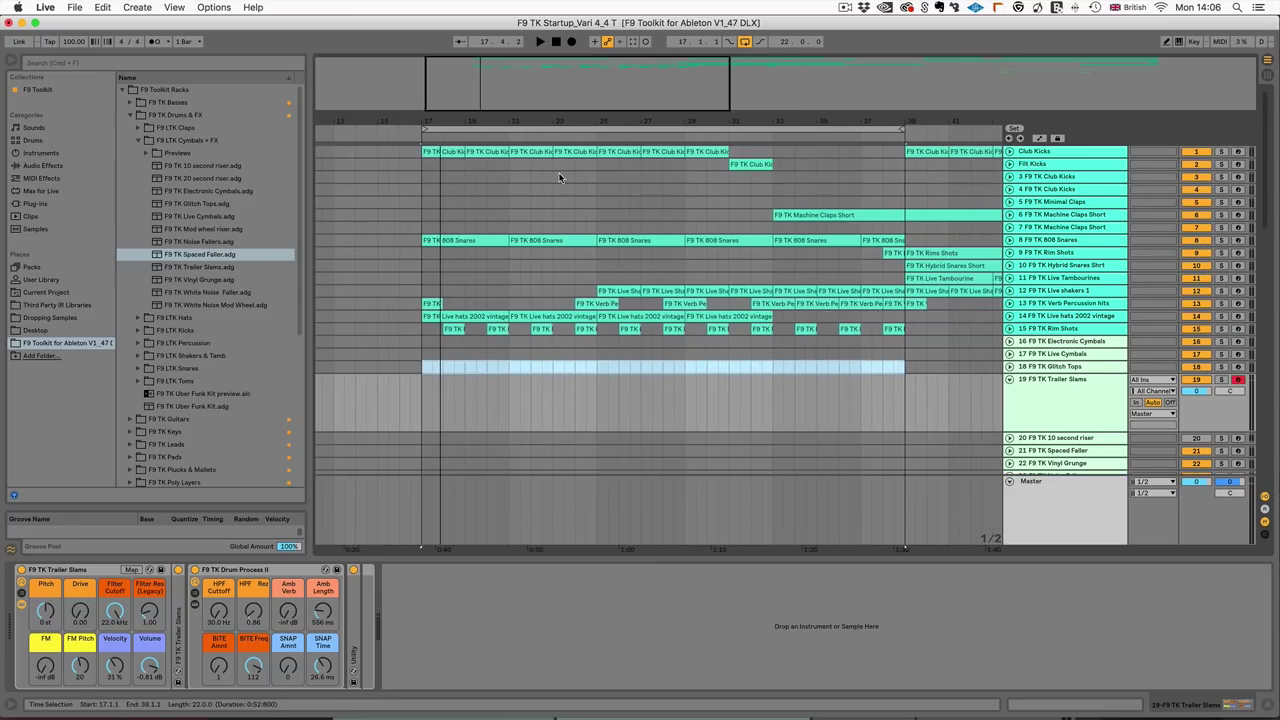
{"action": "left_click_drag", "start_coordinate": [435, 392], "coordinate": [841, 406]}
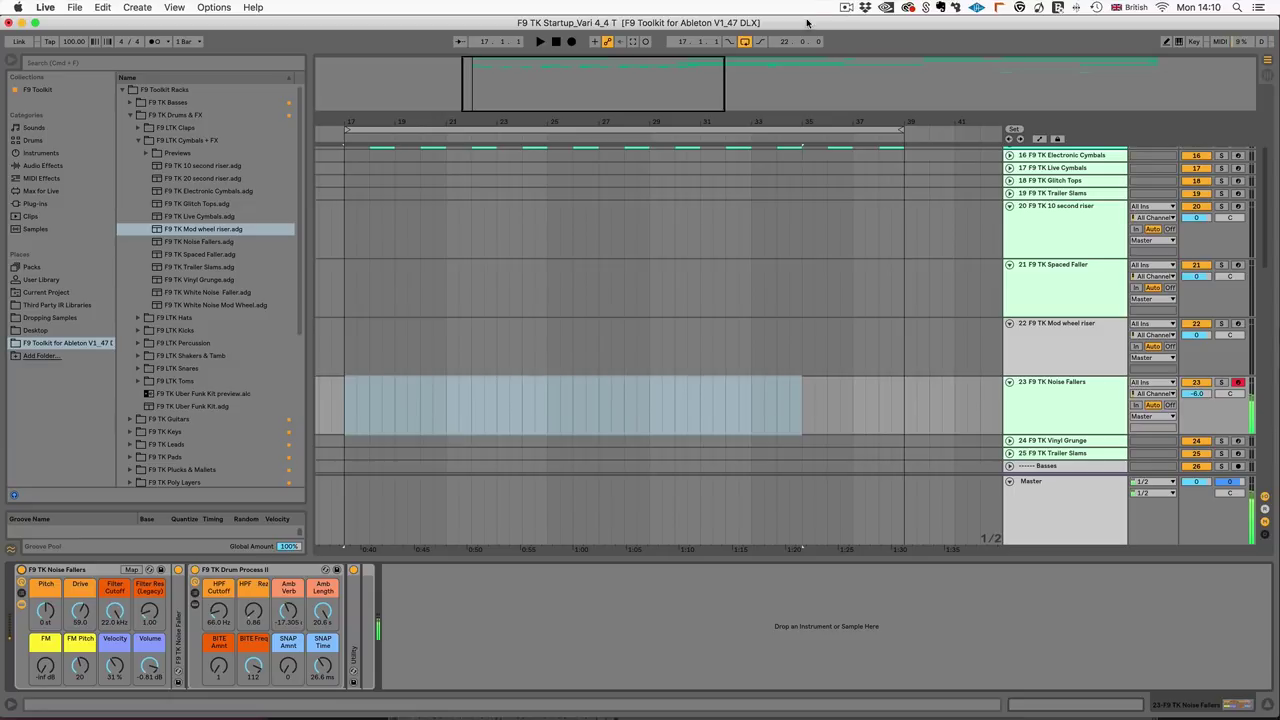
Lower the Noise Fallers track volume to -16.5 dB, then arm the Mod wheel riser track with the insert marker at bar 17.
{"action": "left_click_drag", "start_coordinate": [1196, 393], "coordinate": [1196, 412]}
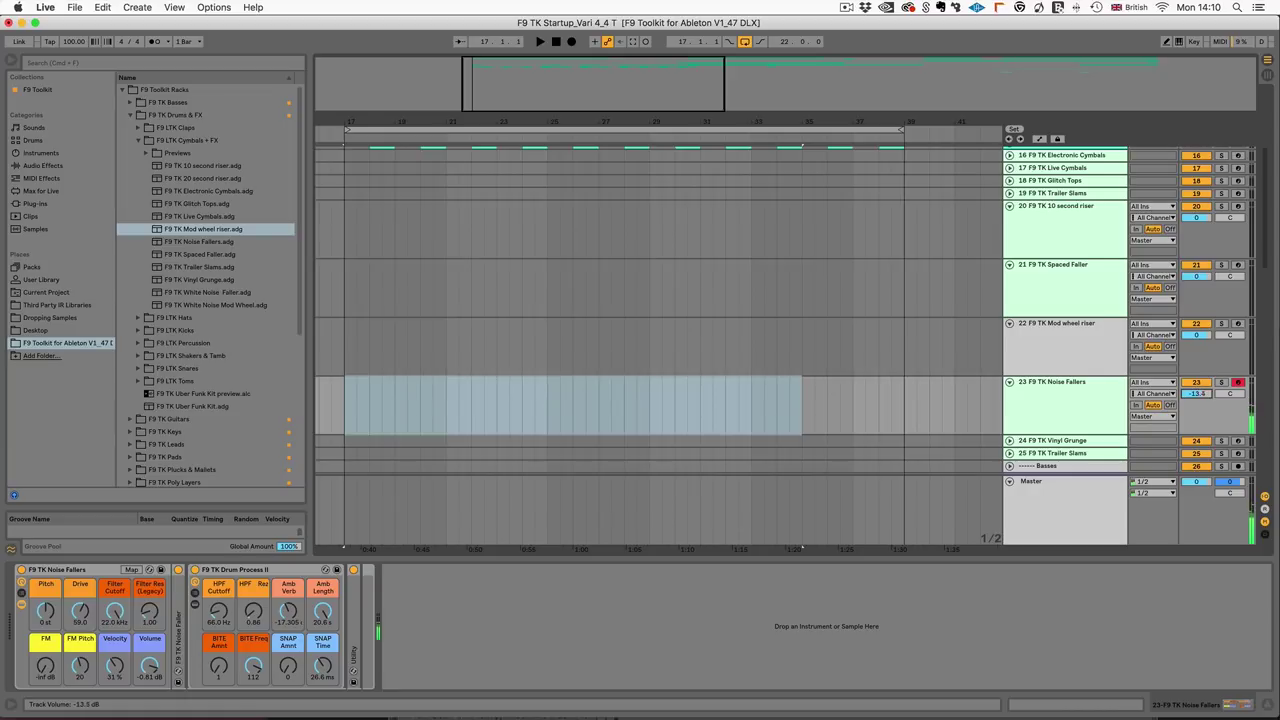
{"action": "left_click", "coordinate": [1238, 324]}
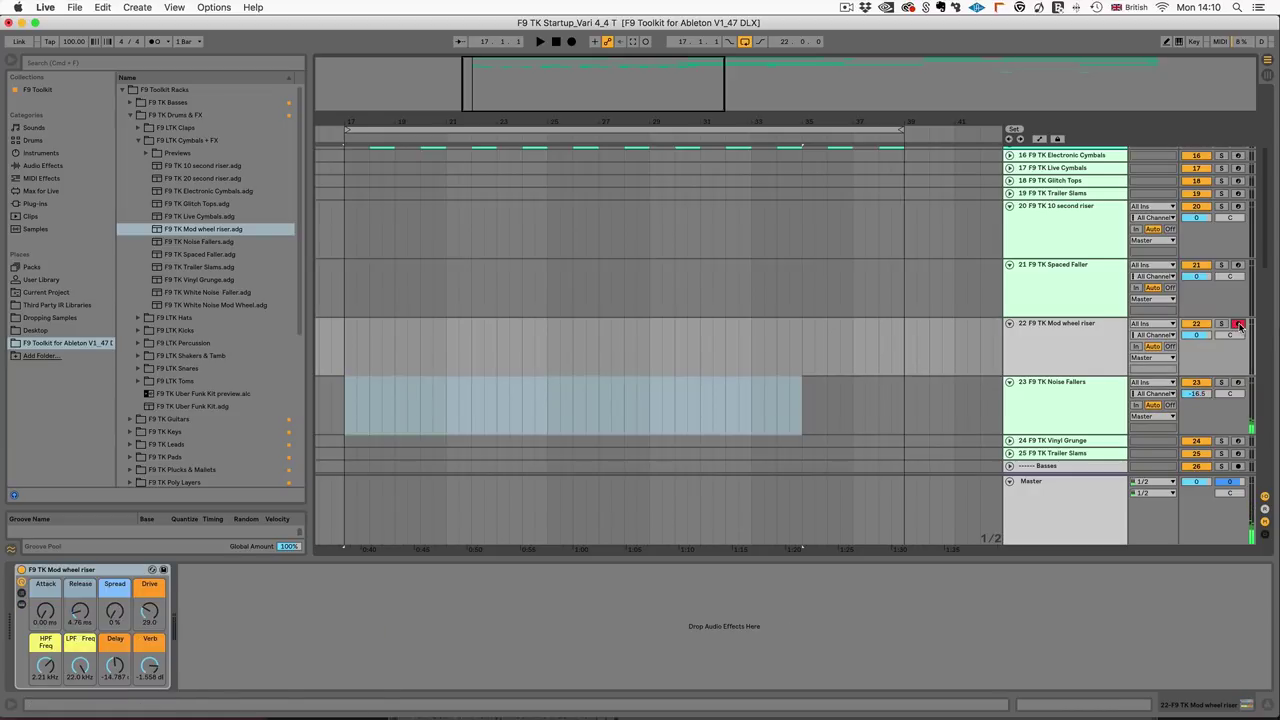
{"action": "left_click", "coordinate": [348, 352]}
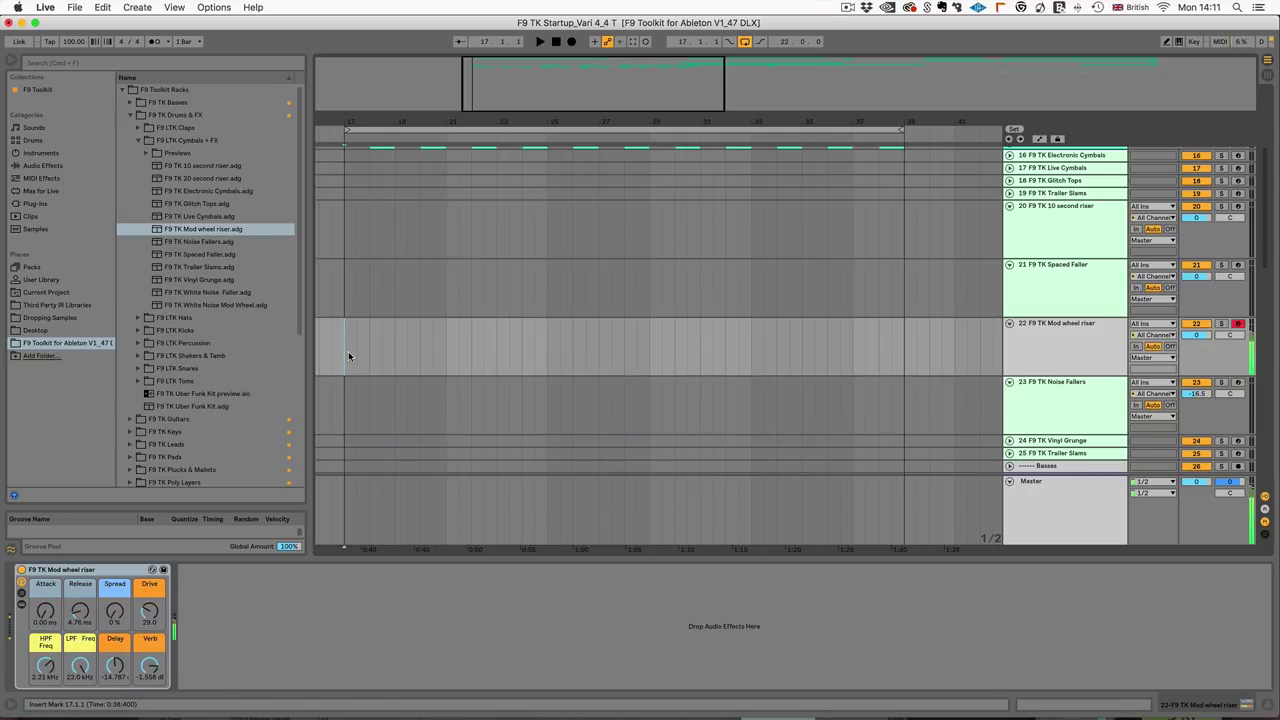